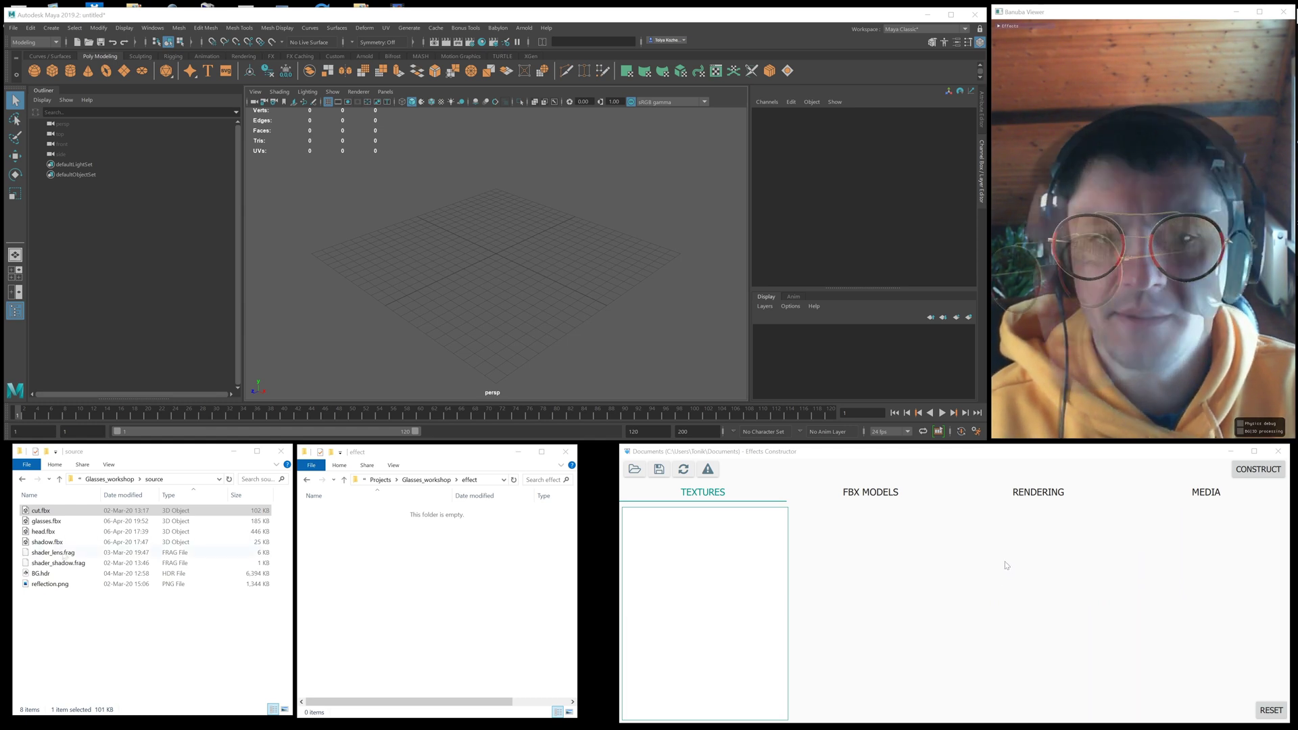
# - Import glasses.fbx from the source folder into the empty Maya scene
pyautogui.moveTo(54, 521); pyautogui.dragTo(466, 281)
pyautogui.keyDown('alt'); pyautogui.moveTo(574, 291); pyautogui.dragTo(539, 234, button='right'); pyautogui.keyUp('alt')
pyautogui.keyDown('alt'); pyautogui.moveTo(539, 235); pyautogui.dragTo(618, 255); pyautogui.keyUp('alt')
# - Open the Maya preferences and examine the Settings category
pyautogui.click(152, 28)
pyautogui.moveTo(190, 127)
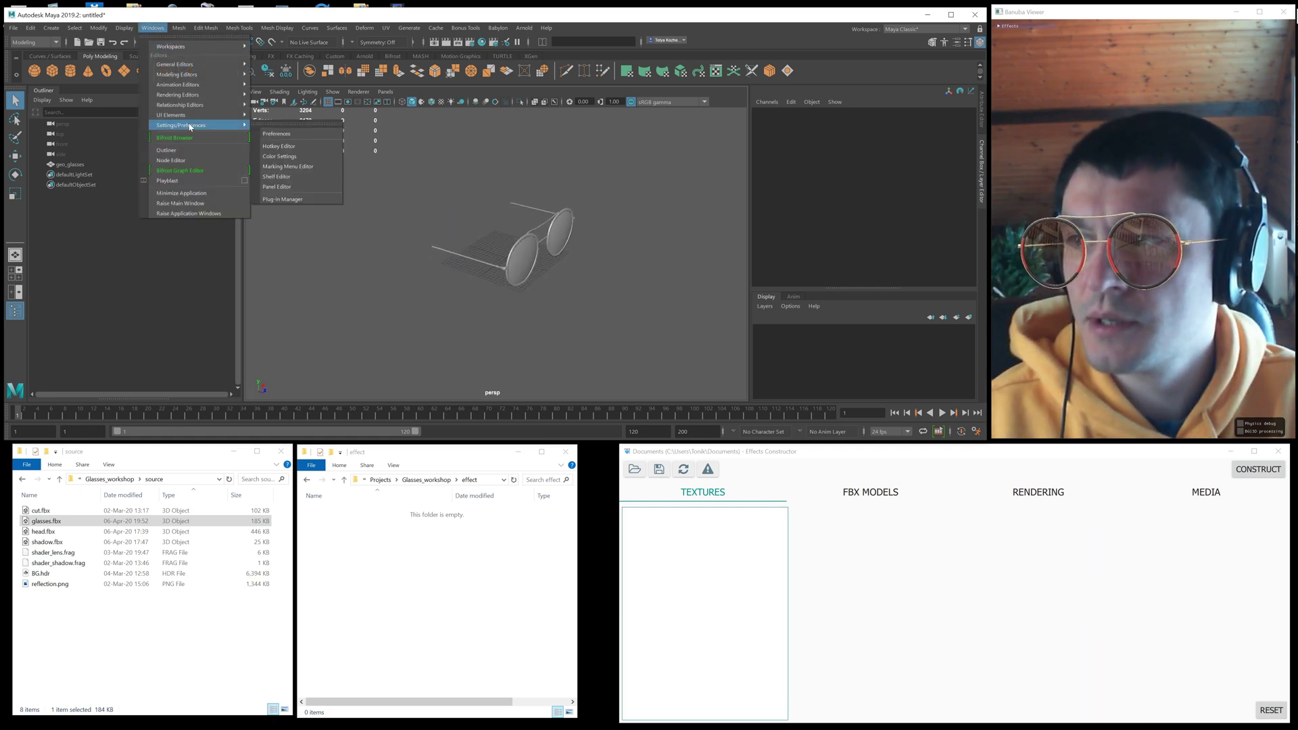
pyautogui.click(307, 134)
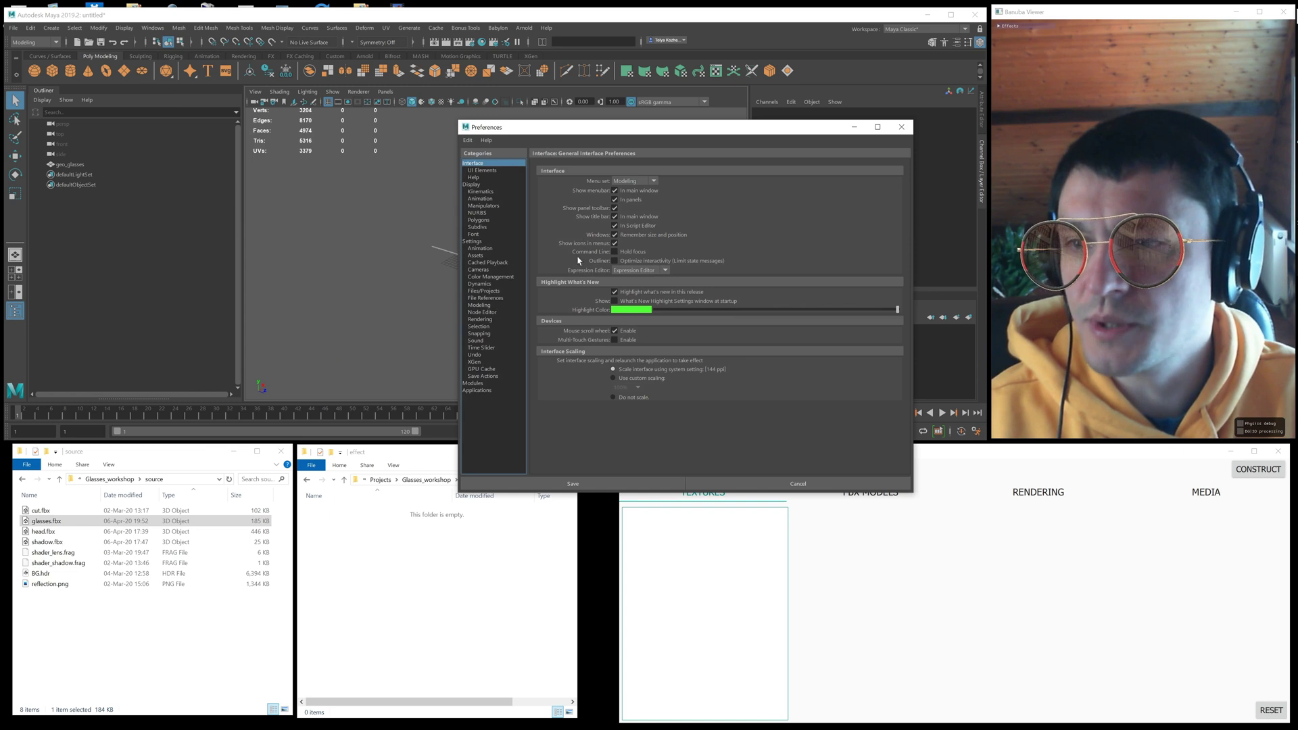
pyautogui.click(473, 242)
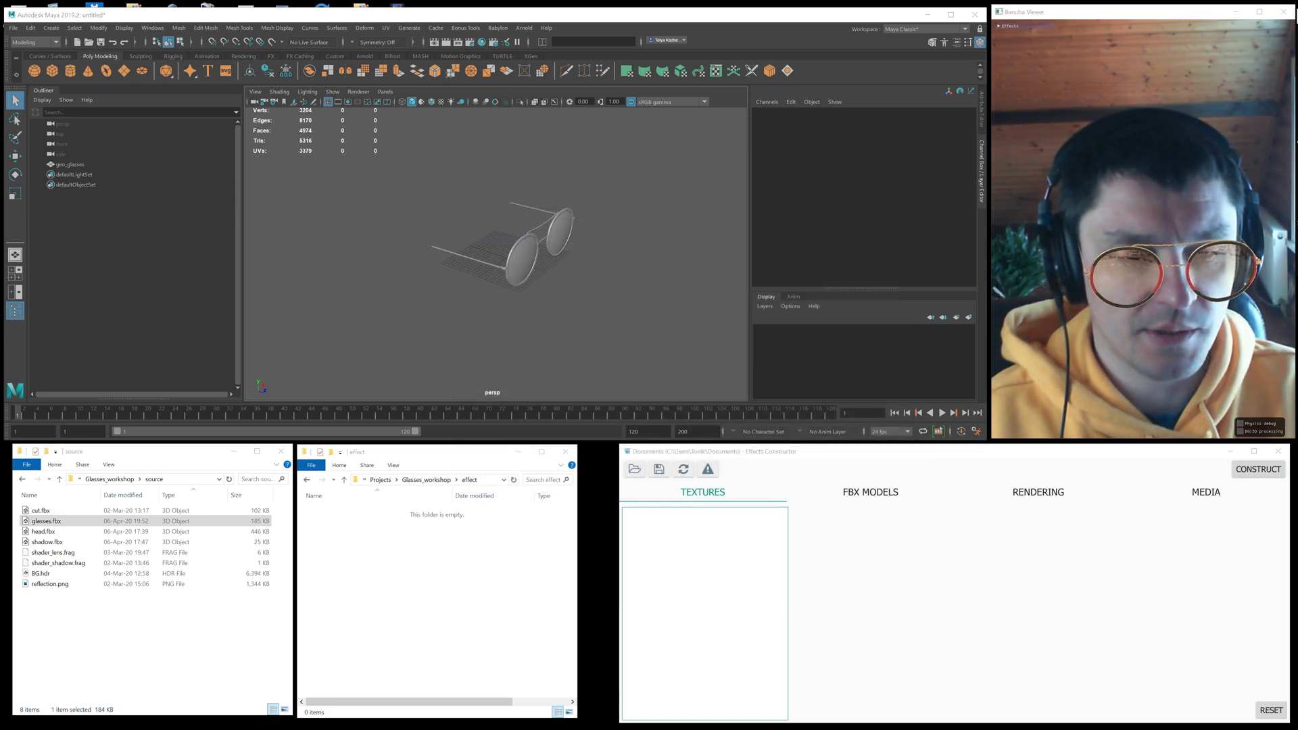
# - Switch to the browser, download the head model from the Banuba SDK Workflow page, and import head_base.fbx into the Maya scene
pyautogui.hotkey('alt', 'Tab')
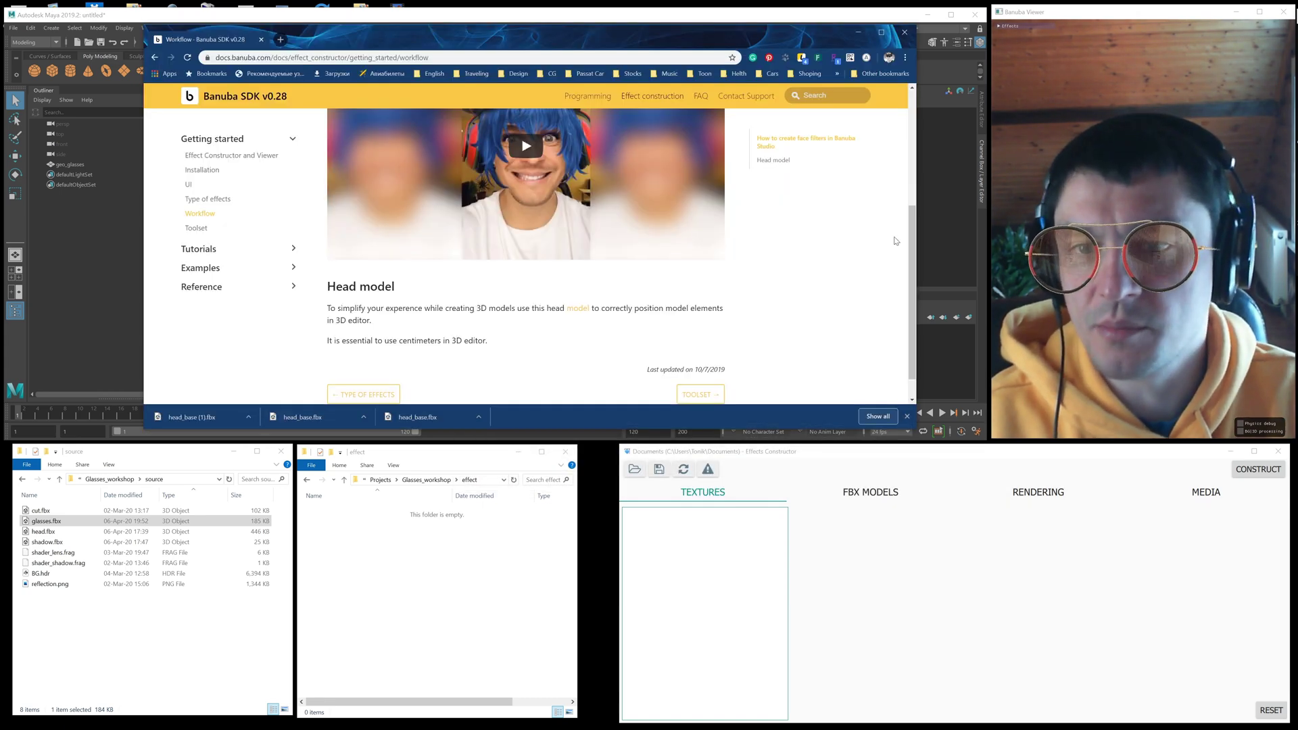
pyautogui.scroll(5, 912, 246)
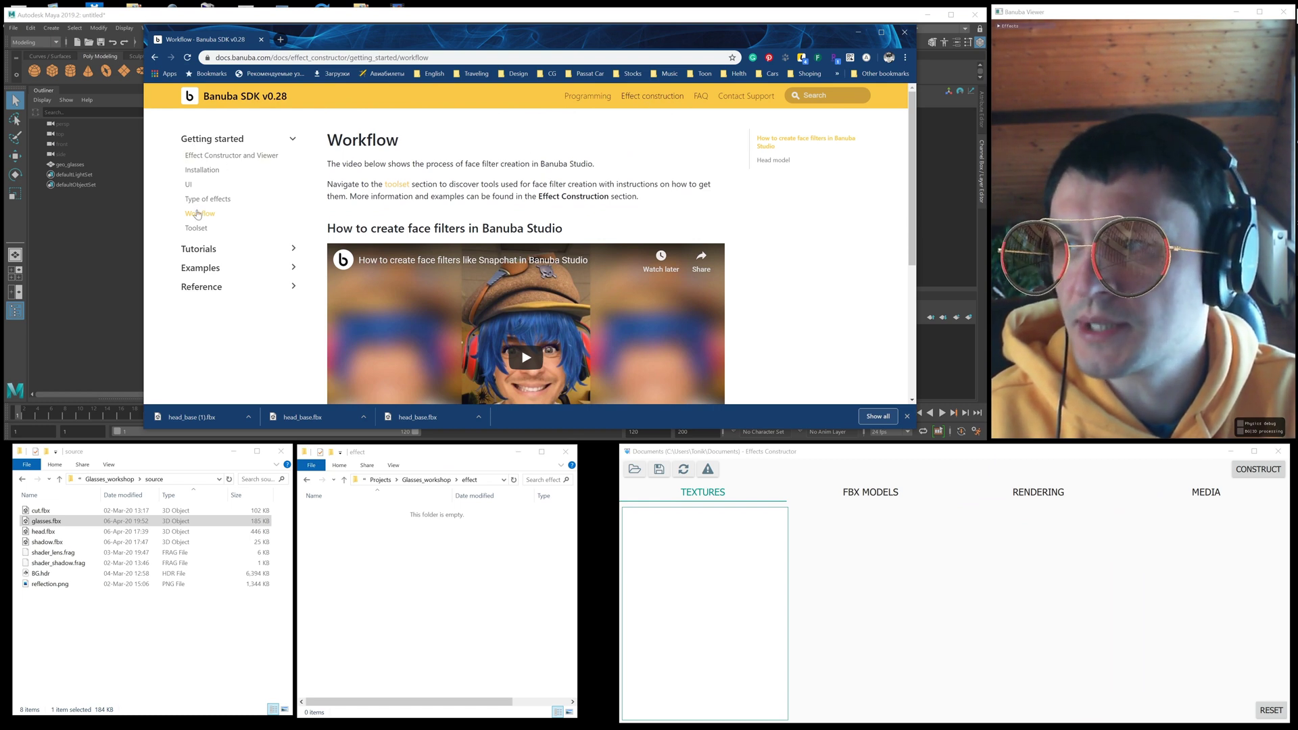
pyautogui.scroll(-1, 914, 144)
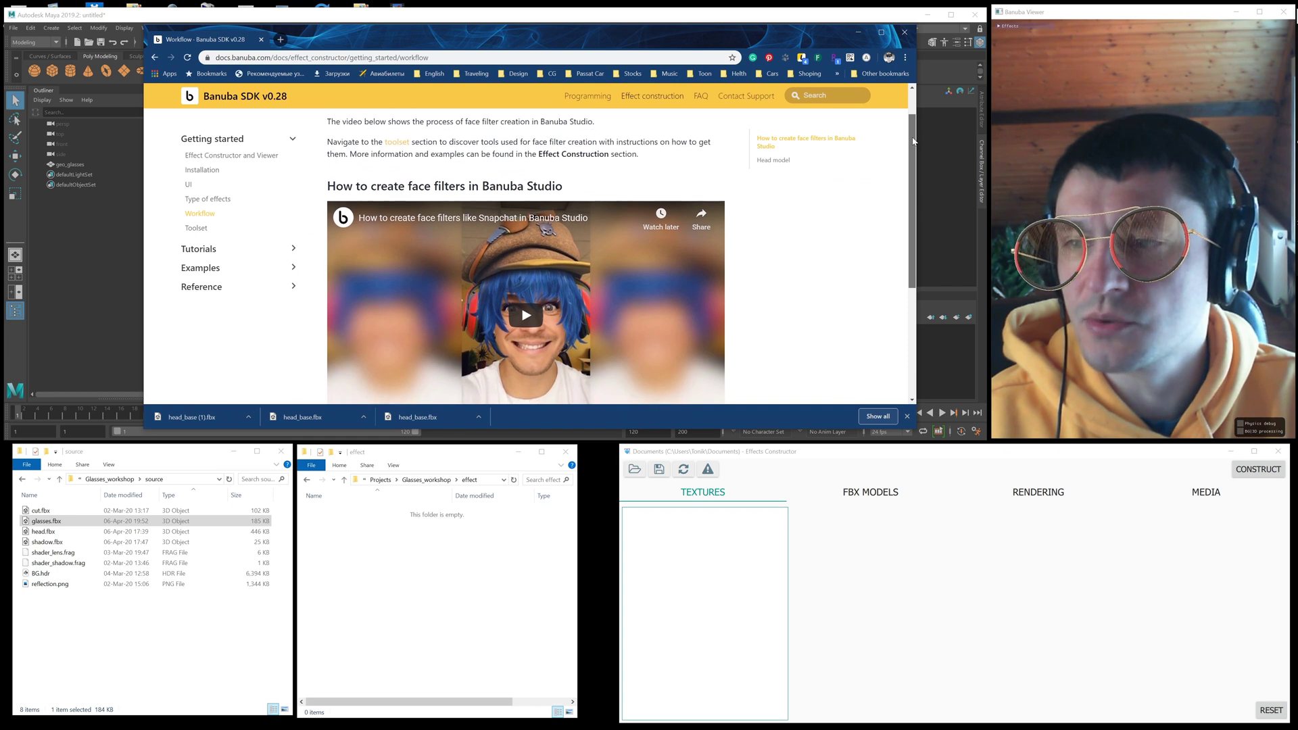
pyautogui.scroll(-3, 913, 145)
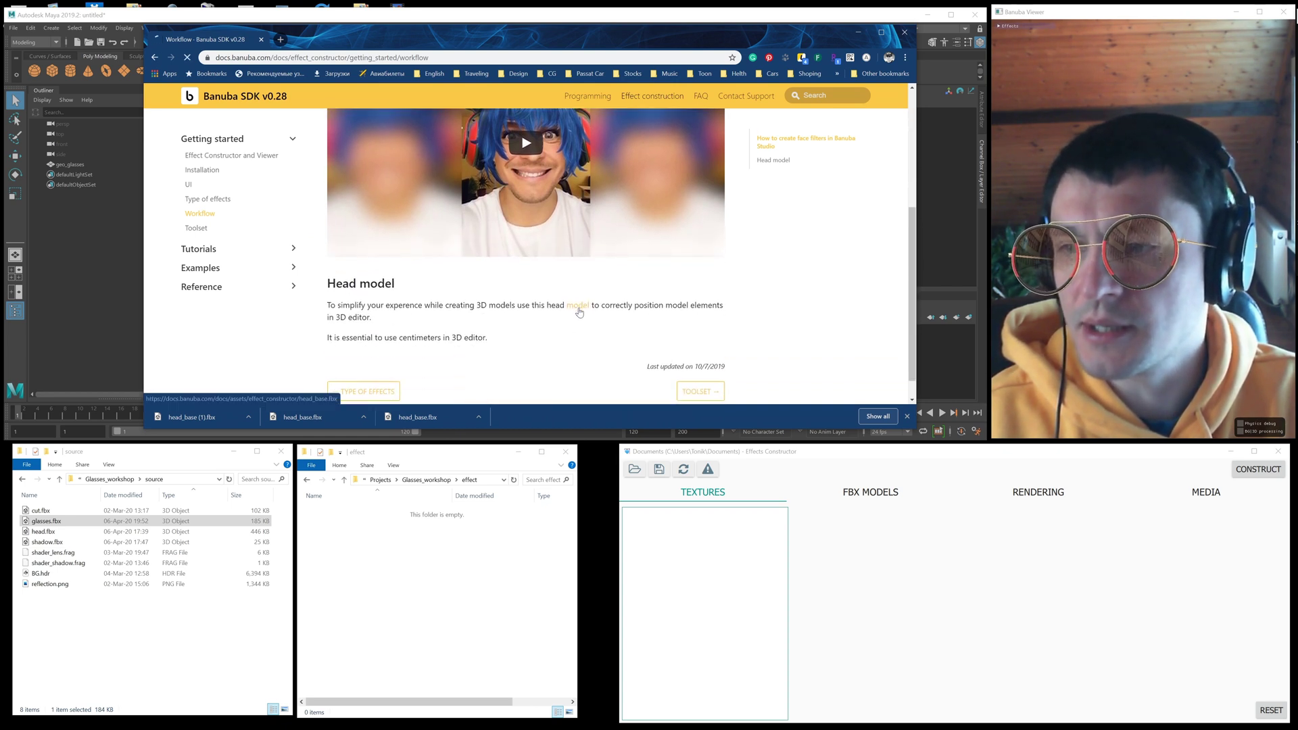
pyautogui.moveTo(811, 368); pyautogui.dragTo(590, 183)
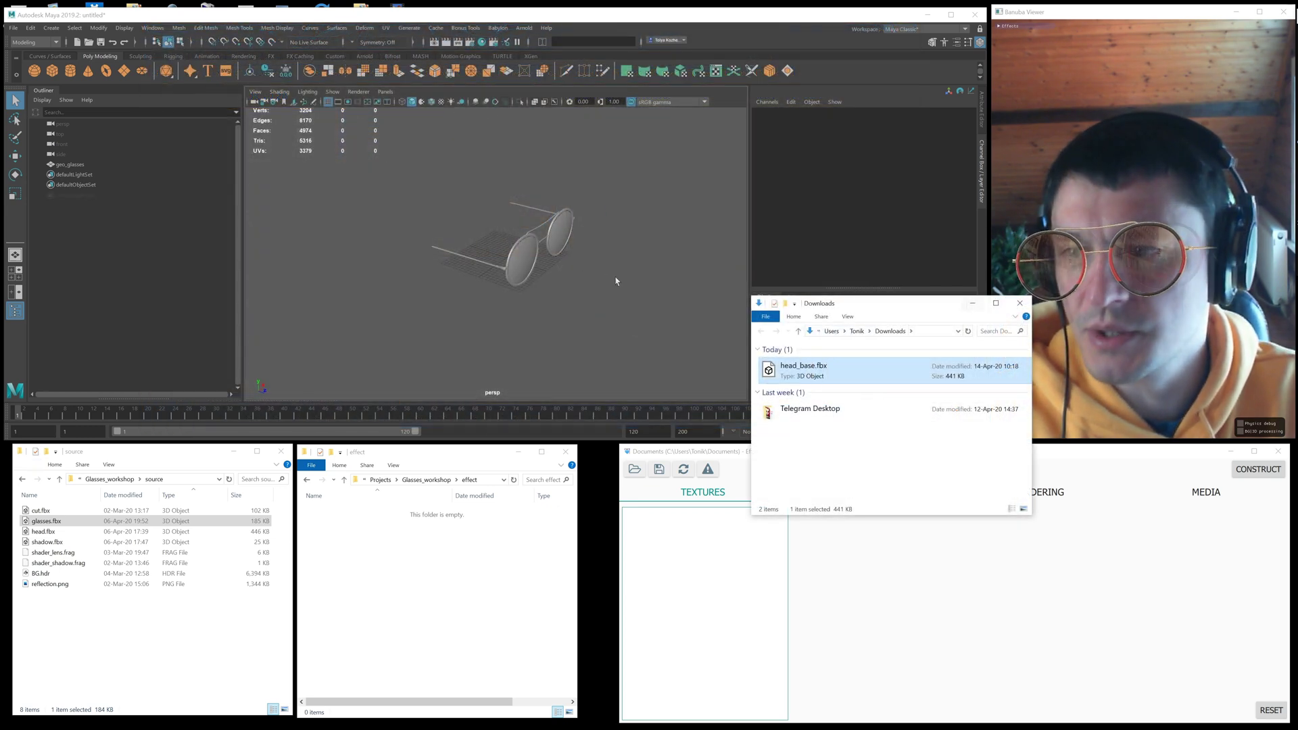
# - Move the glasses vertically and forward so they sit in front of the reference head's eyes
pyautogui.scroll(-10, 591, 183)
pyautogui.moveTo(530, 247)
pyautogui.keyDown('alt'); pyautogui.mouseDown()
pyautogui.moveTo(477, 248)
pyautogui.moveTo(649, 243)
pyautogui.moveTo(643, 272)
pyautogui.moveTo(549, 231)
pyautogui.mouseUp(); pyautogui.keyUp('alt')
pyautogui.scroll(4, 541, 234)
pyautogui.click(531, 227)
pyautogui.click(15, 194)
pyautogui.press('w')
pyautogui.moveTo(503, 181); pyautogui.dragTo(502, 190)
pyautogui.moveTo(550, 240); pyautogui.dragTo(562, 244)
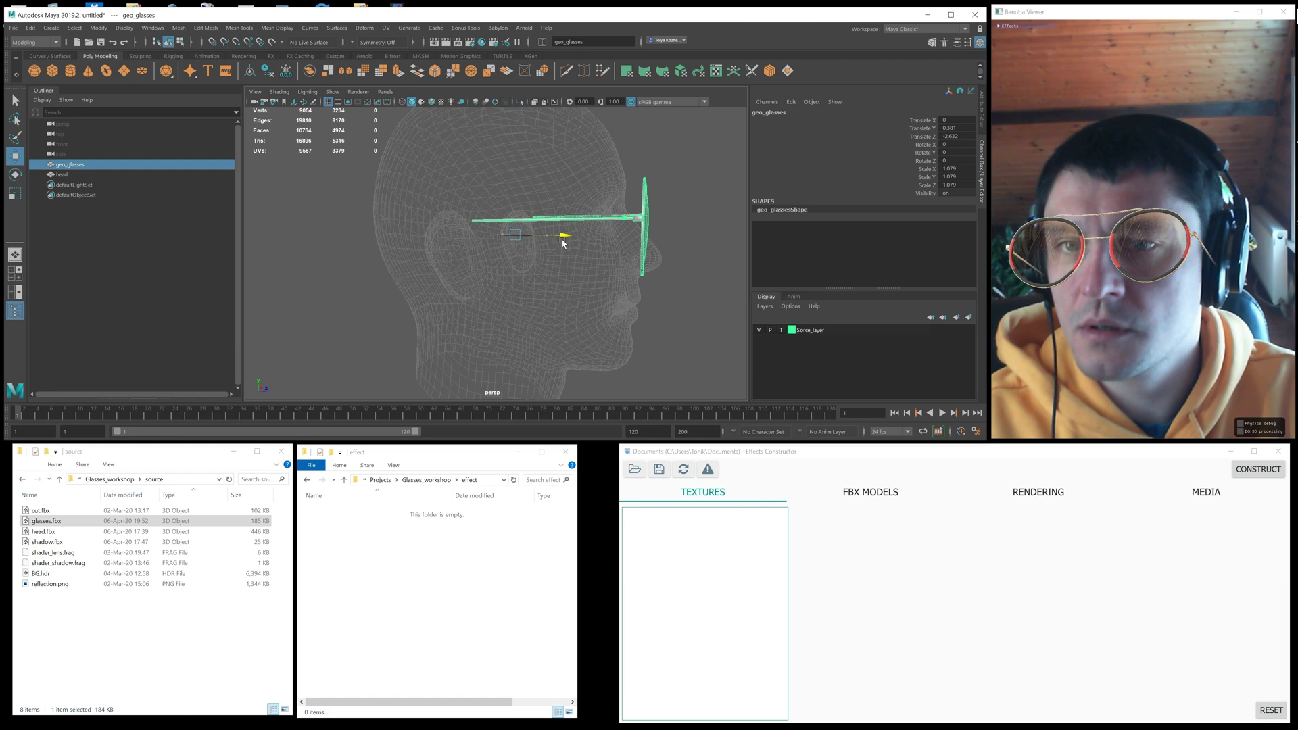
# - Scale the glasses down uniformly so they fit the reference head's face
pyautogui.press('r')
pyautogui.keyDown('alt'); pyautogui.moveTo(683, 291); pyautogui.dragTo(609, 301); pyautogui.keyUp('alt')
pyautogui.scroll(-3, 574, 291)
pyautogui.moveTo(509, 242); pyautogui.dragTo(483, 244)
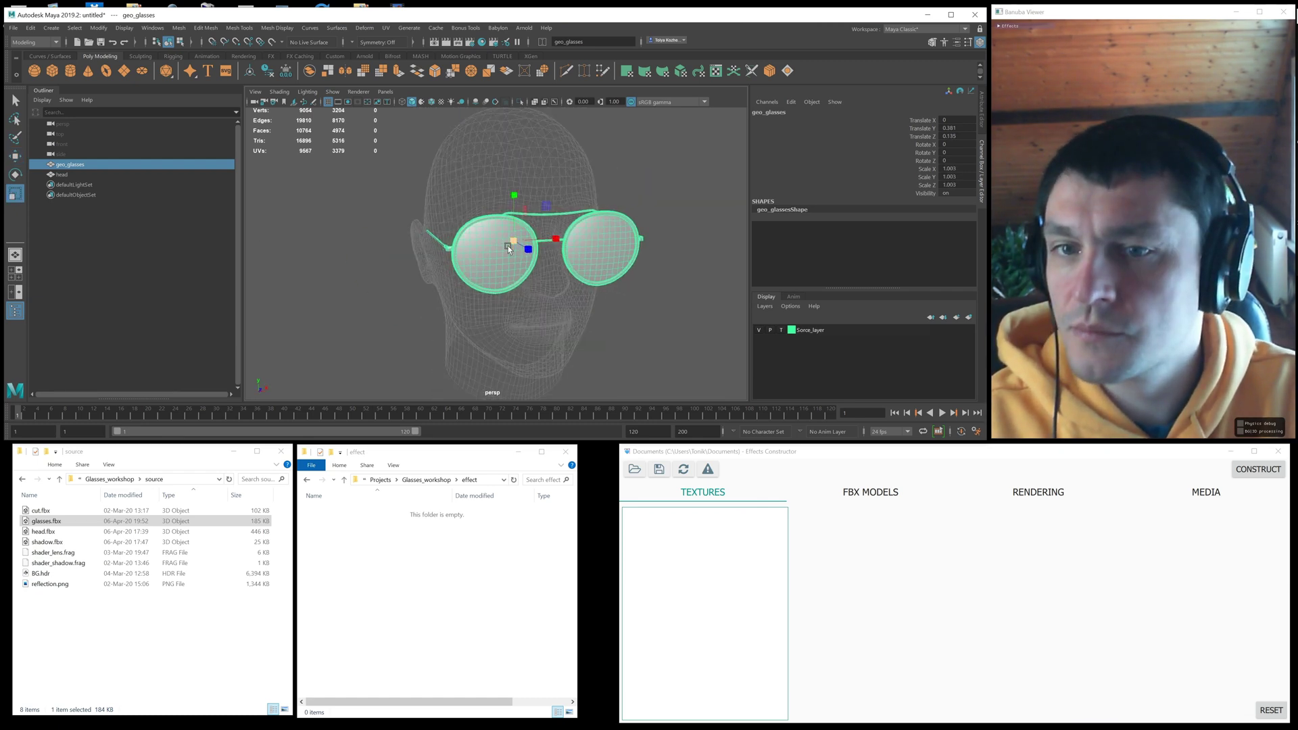
# - Freeze only the scale transformation of the glasses, with Preserve normals enabled
pyautogui.keyDown('alt'); pyautogui.moveTo(608, 305); pyautogui.dragTo(647, 312); pyautogui.keyUp('alt')
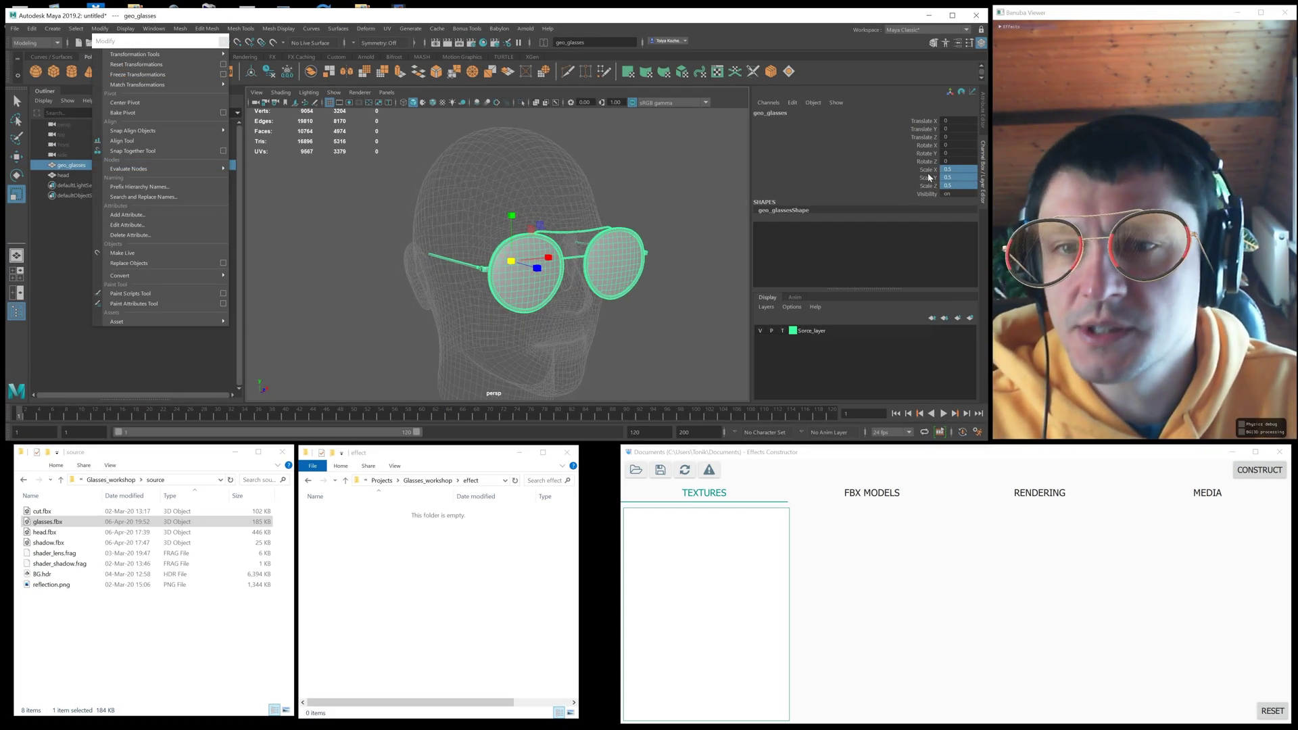
pyautogui.keyDown('alt'); pyautogui.moveTo(608, 230); pyautogui.dragTo(678, 218); pyautogui.keyUp('alt')
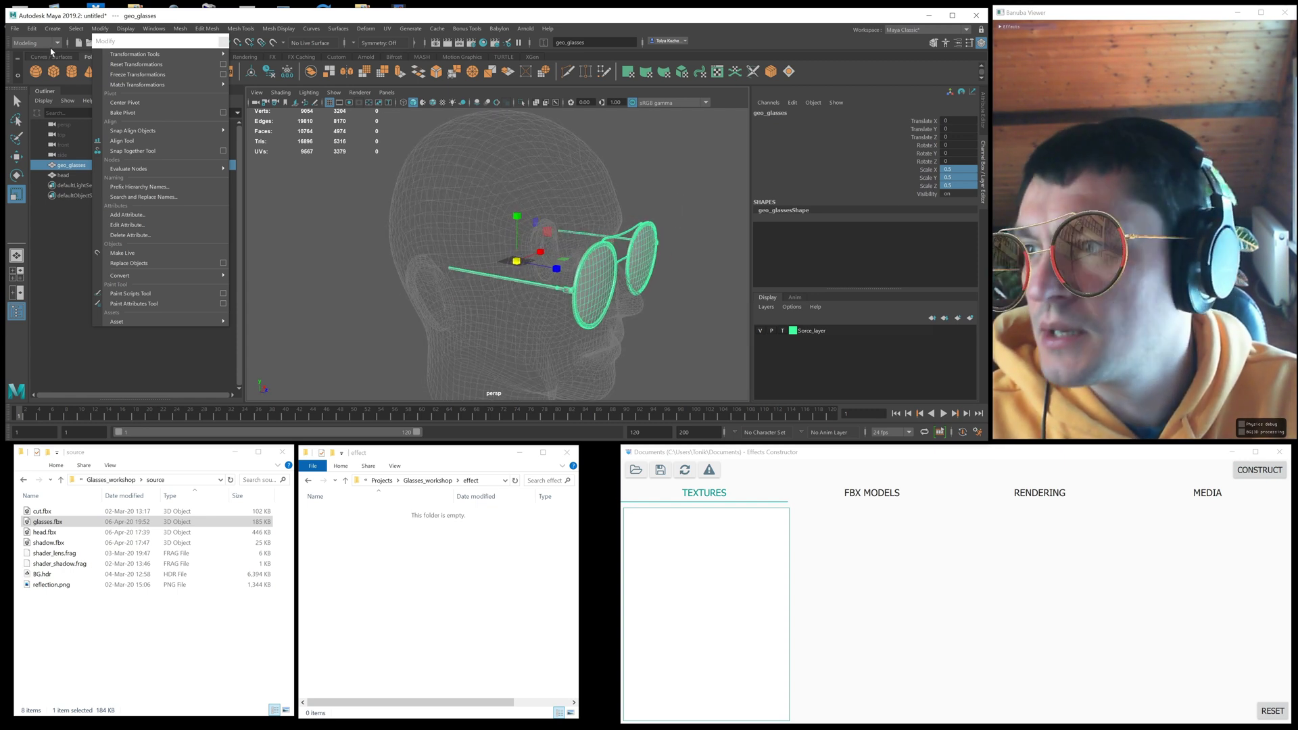
pyautogui.click(222, 75)
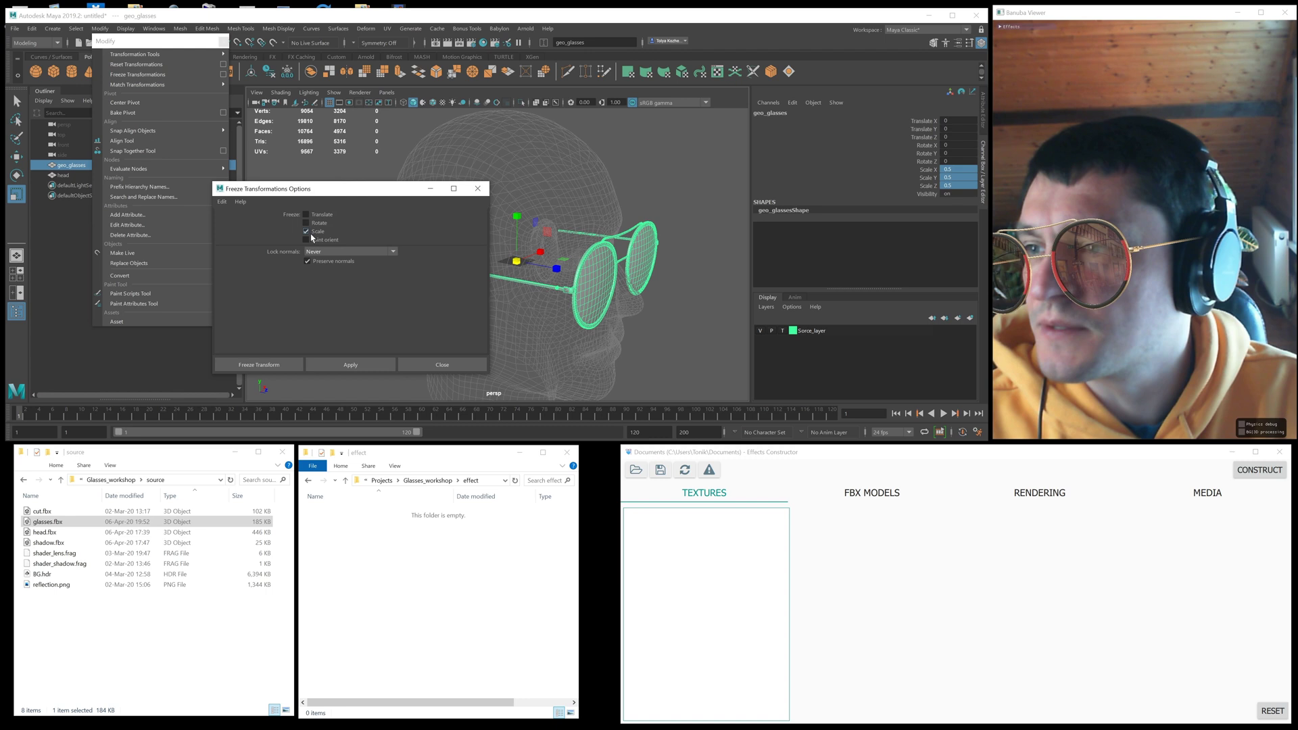
pyautogui.click(352, 365)
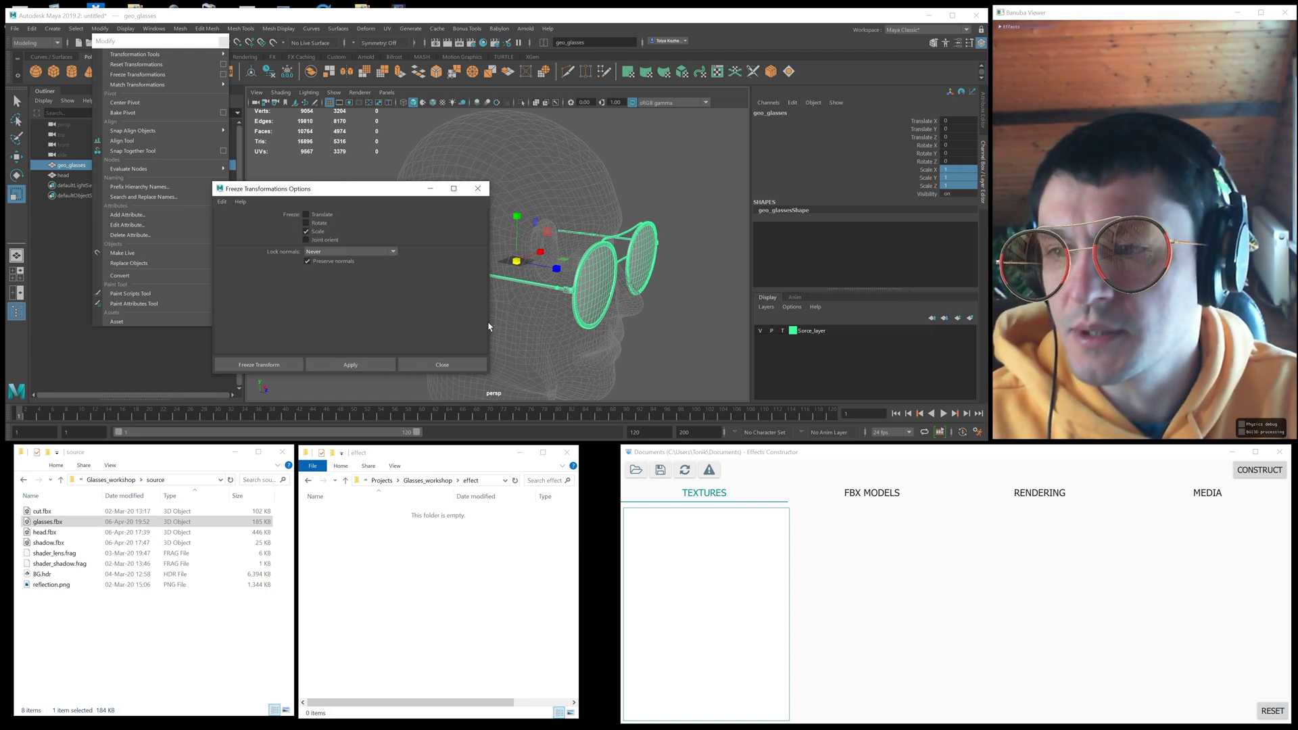
pyautogui.click(443, 364)
pyautogui.keyDown('alt'); pyautogui.moveTo(698, 251); pyautogui.dragTo(617, 209); pyautogui.keyUp('alt')
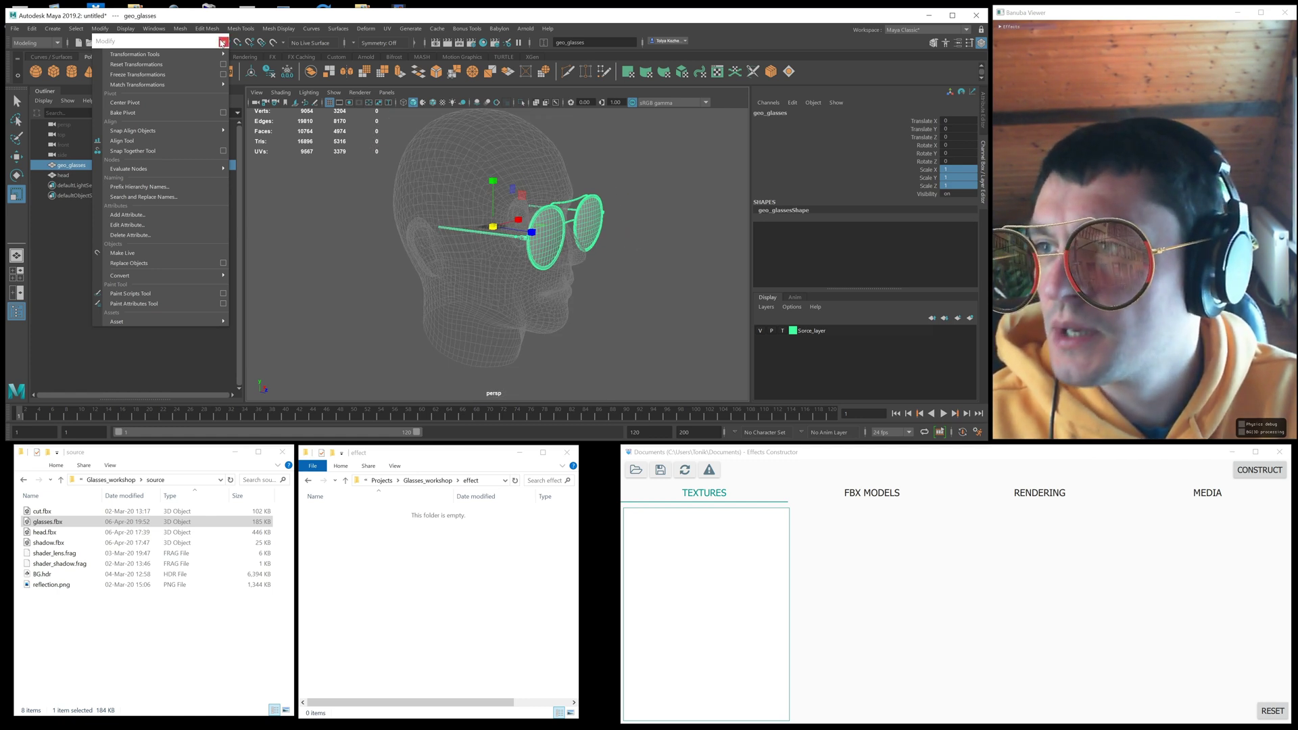
pyautogui.click(222, 43)
# - Import shadow.fbx from the source folder and examine the shadow mesh's UV layout in the UV Editor
pyautogui.keyDown('alt'); pyautogui.moveTo(595, 264); pyautogui.dragTo(556, 255); pyautogui.keyUp('alt')
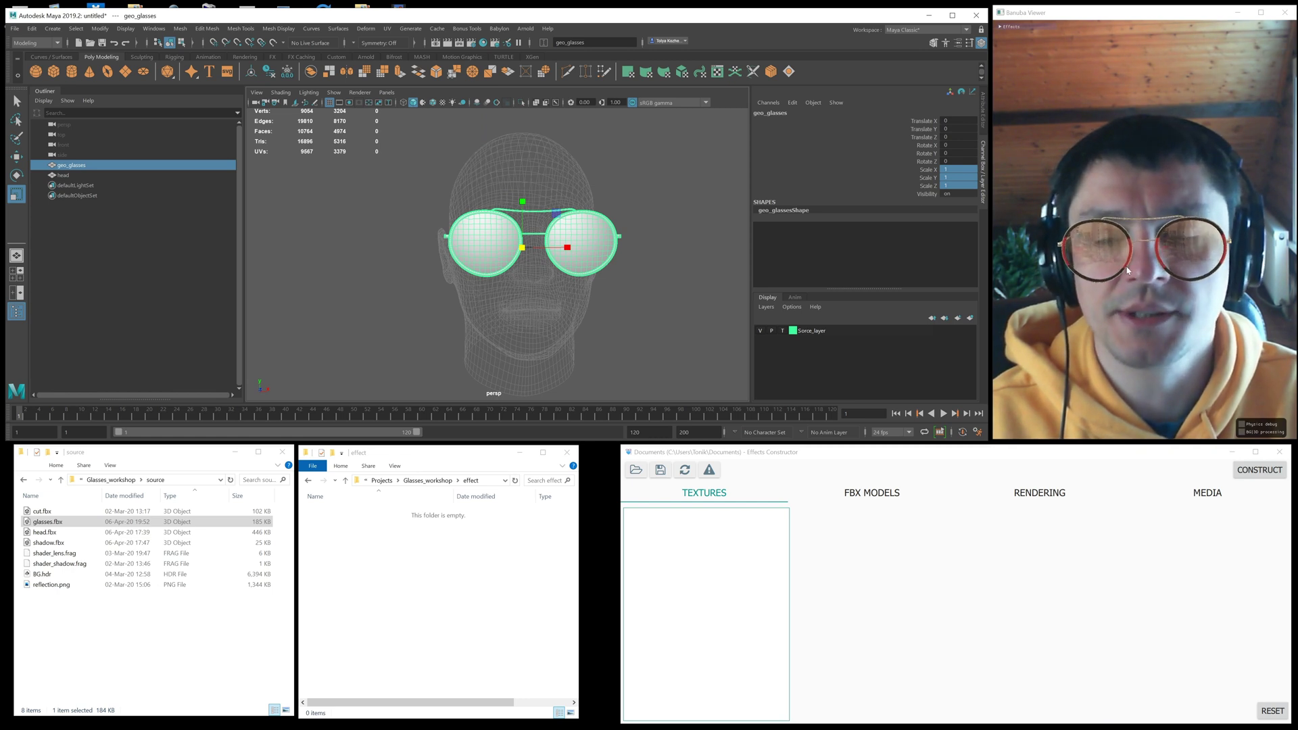
pyautogui.moveTo(47, 542); pyautogui.dragTo(532, 351)
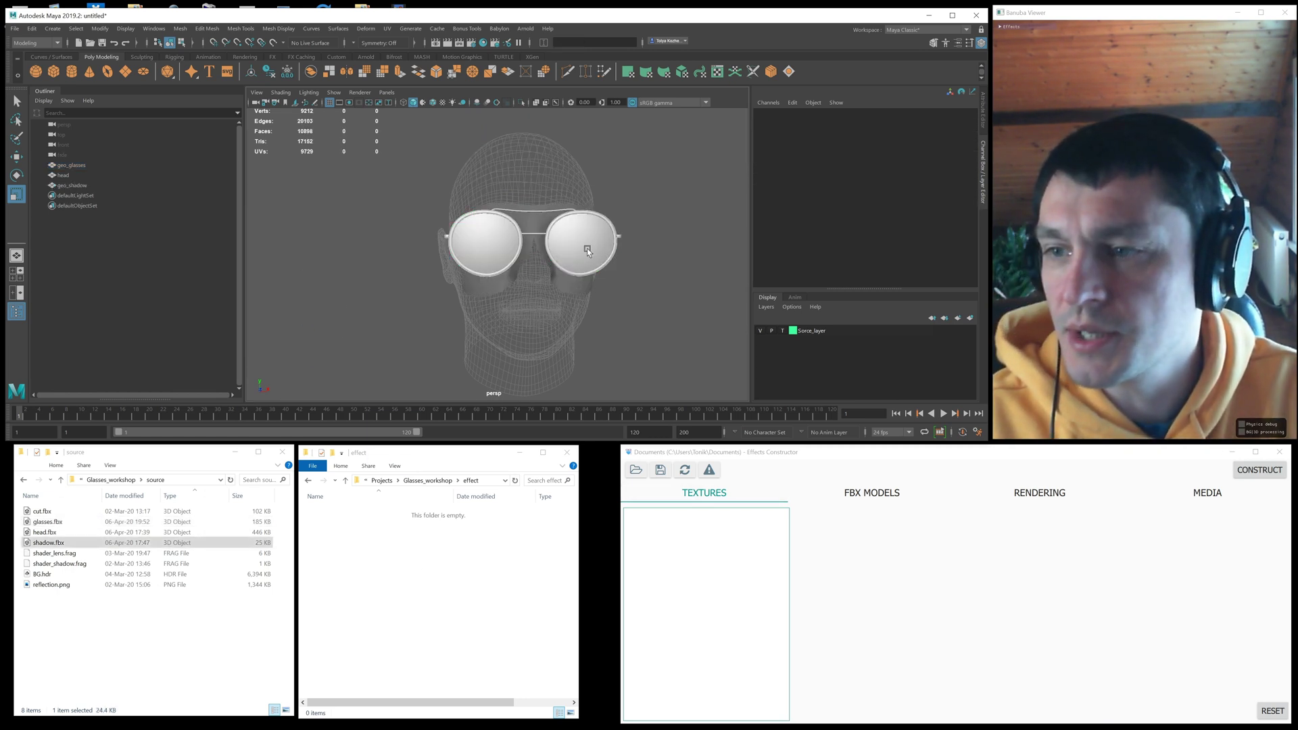
pyautogui.keyDown('alt'); pyautogui.moveTo(583, 265); pyautogui.dragTo(606, 275); pyautogui.keyUp('alt')
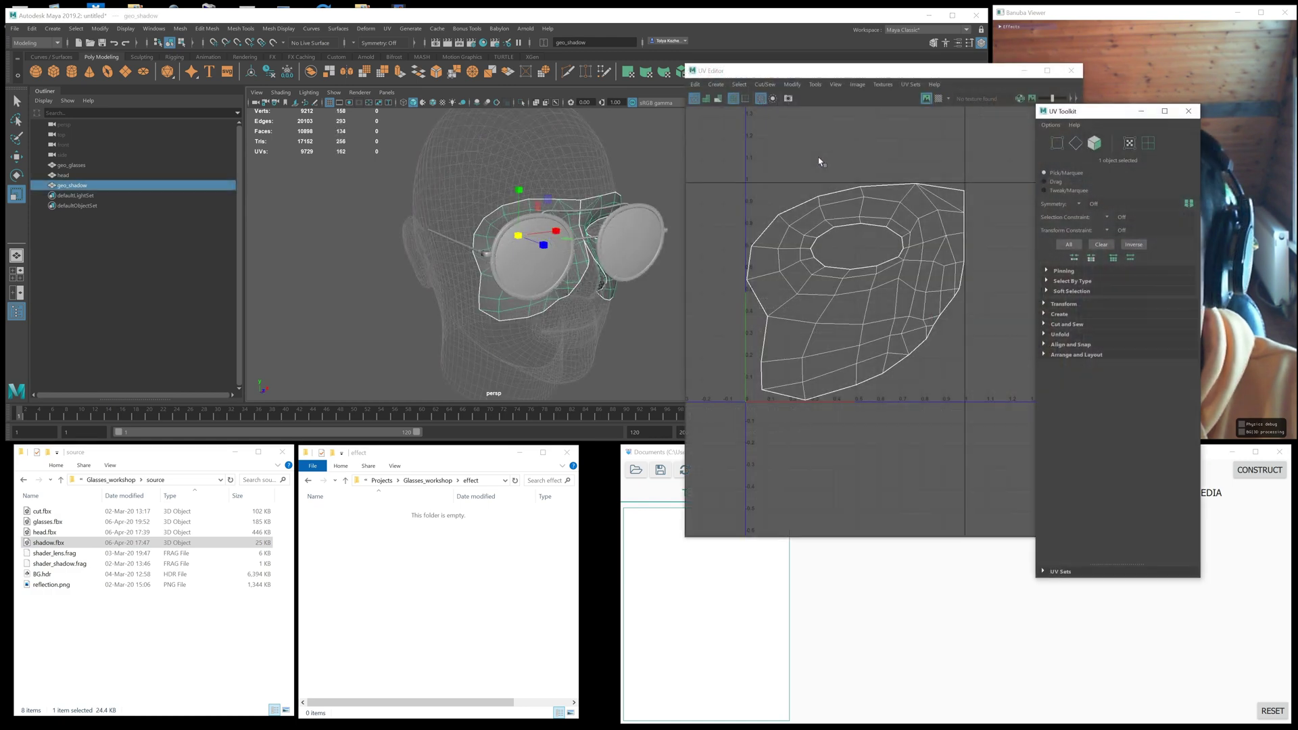
pyautogui.click(1194, 116)
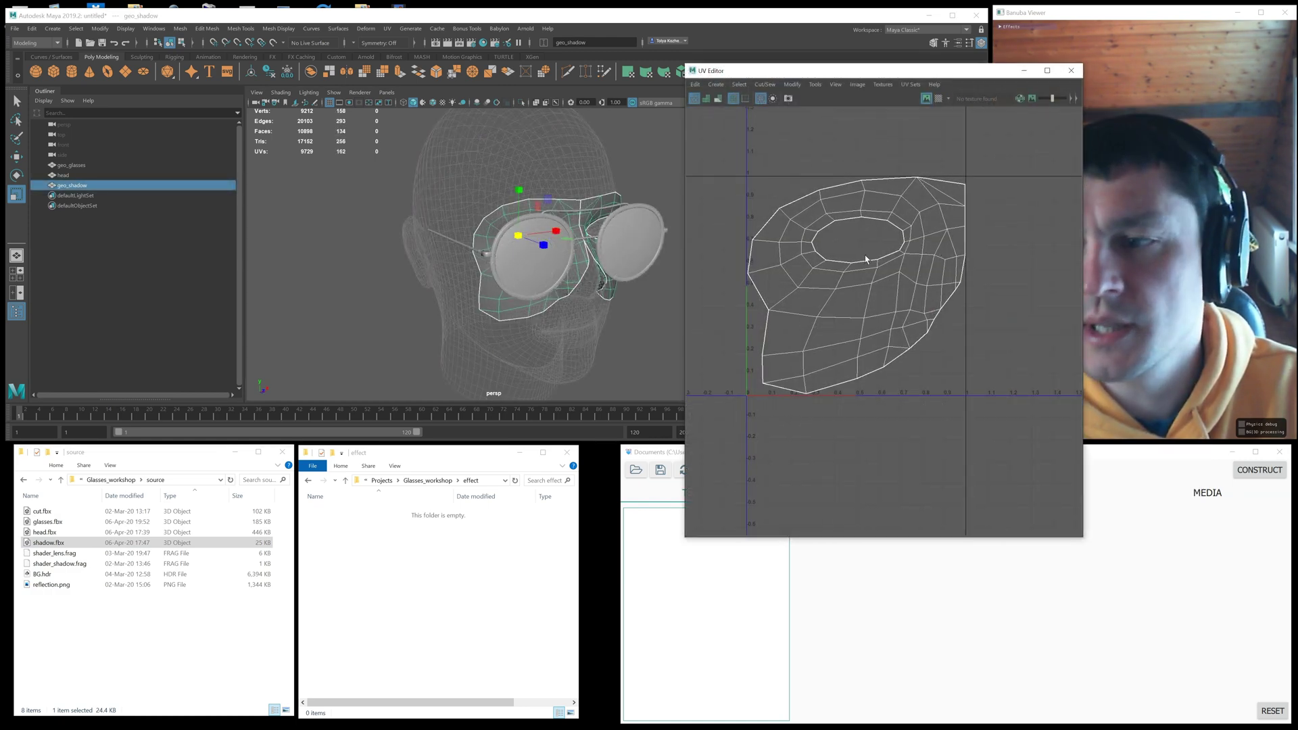
pyautogui.keyDown('alt'); pyautogui.moveTo(626, 291); pyautogui.dragTo(551, 283); pyautogui.keyUp('alt')
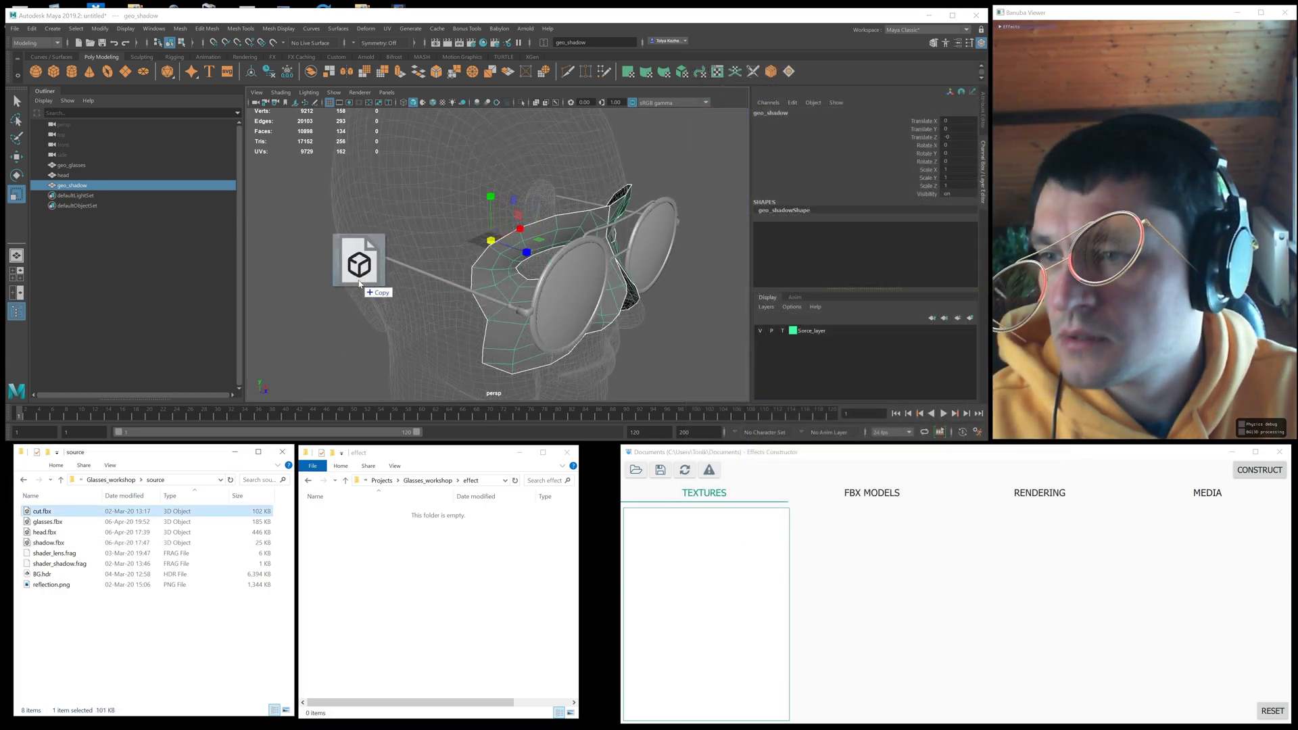
# - Import cut.fbx from the source folder into the scene
pyautogui.moveTo(365, 271); pyautogui.dragTo(419, 270)
pyautogui.scroll(-3, 473, 264)
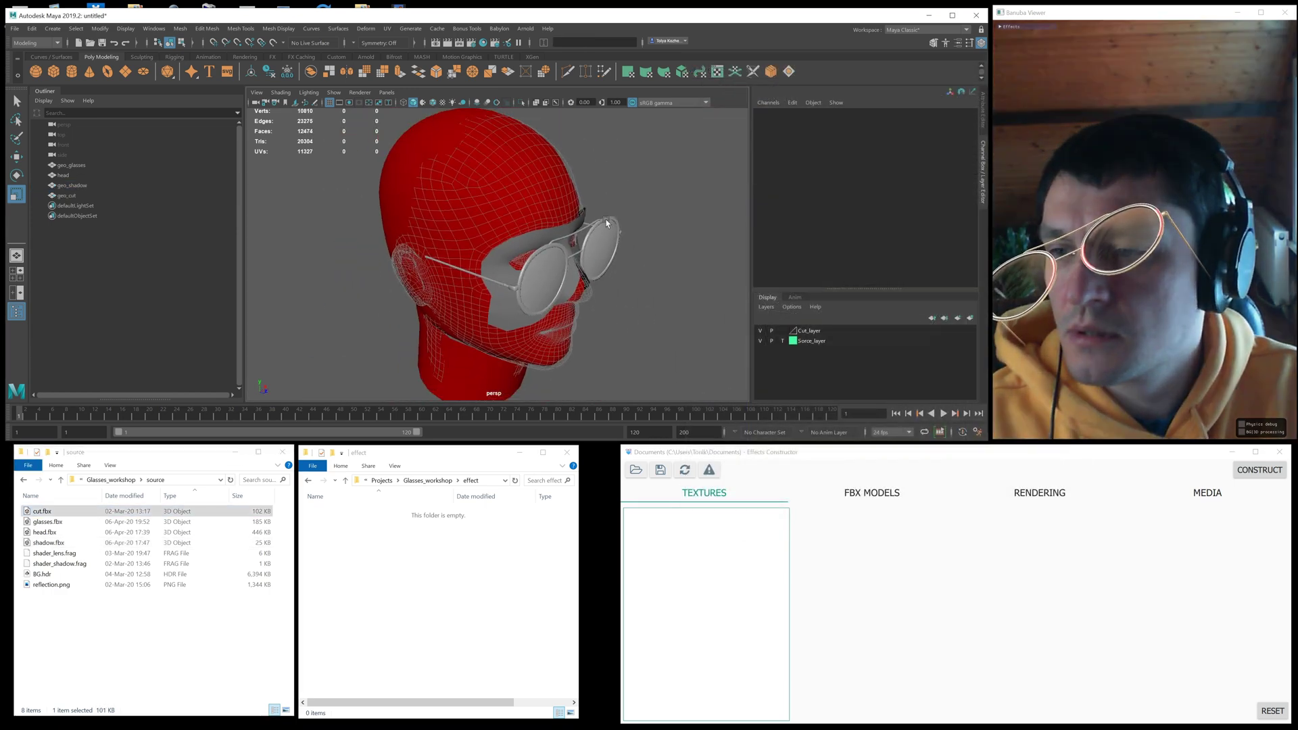
pyautogui.moveTo(514, 257)
pyautogui.keyDown('alt'); pyautogui.mouseDown()
pyautogui.moveTo(626, 244)
pyautogui.moveTo(474, 236)
pyautogui.moveTo(650, 251)
pyautogui.moveTo(519, 232)
pyautogui.mouseUp(); pyautogui.keyUp('alt')
# - Select the red geo_cut mesh and hide the display layer that holds the reference head
pyautogui.click(457, 236)
pyautogui.scroll(-3, 534, 233)
pyautogui.keyDown('alt'); pyautogui.moveTo(466, 287); pyautogui.dragTo(652, 275); pyautogui.keyUp('alt')
pyautogui.click(760, 341)
pyautogui.scroll(4, 639, 312)
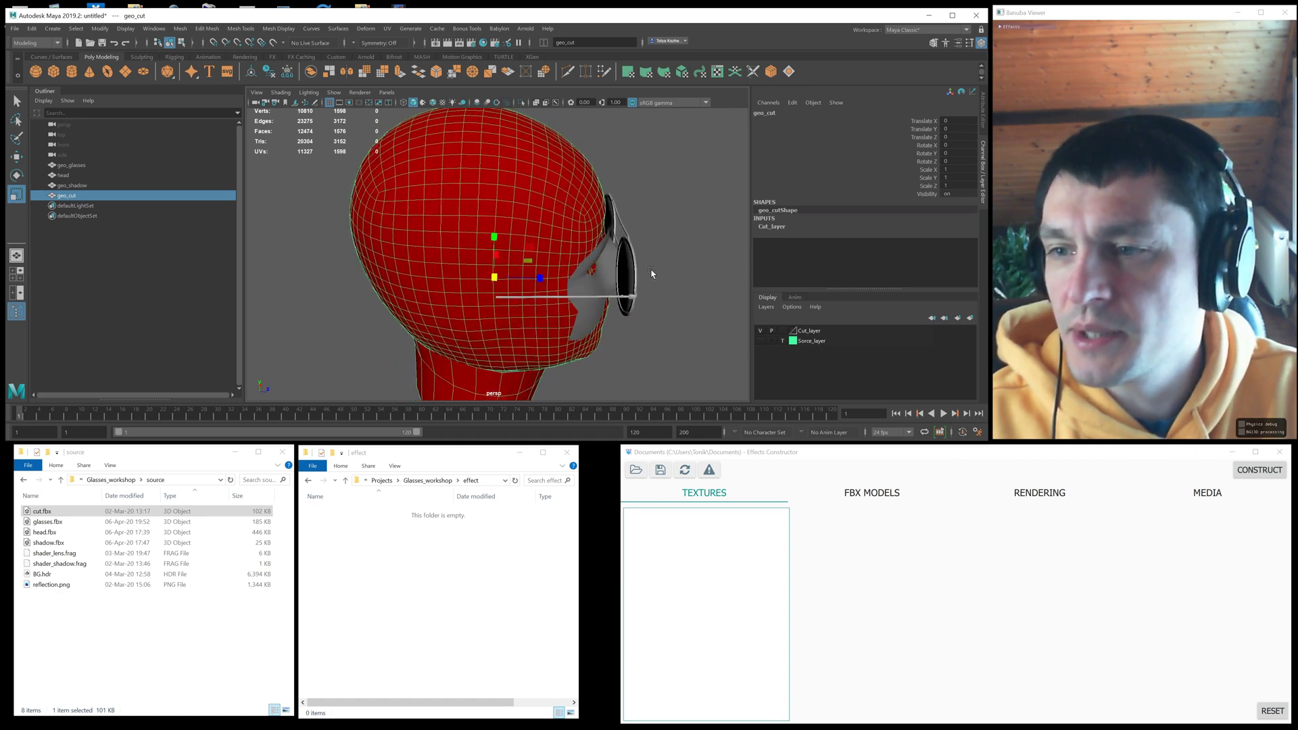
pyautogui.keyDown('alt'); pyautogui.moveTo(652, 275); pyautogui.dragTo(623, 269); pyautogui.keyUp('alt')
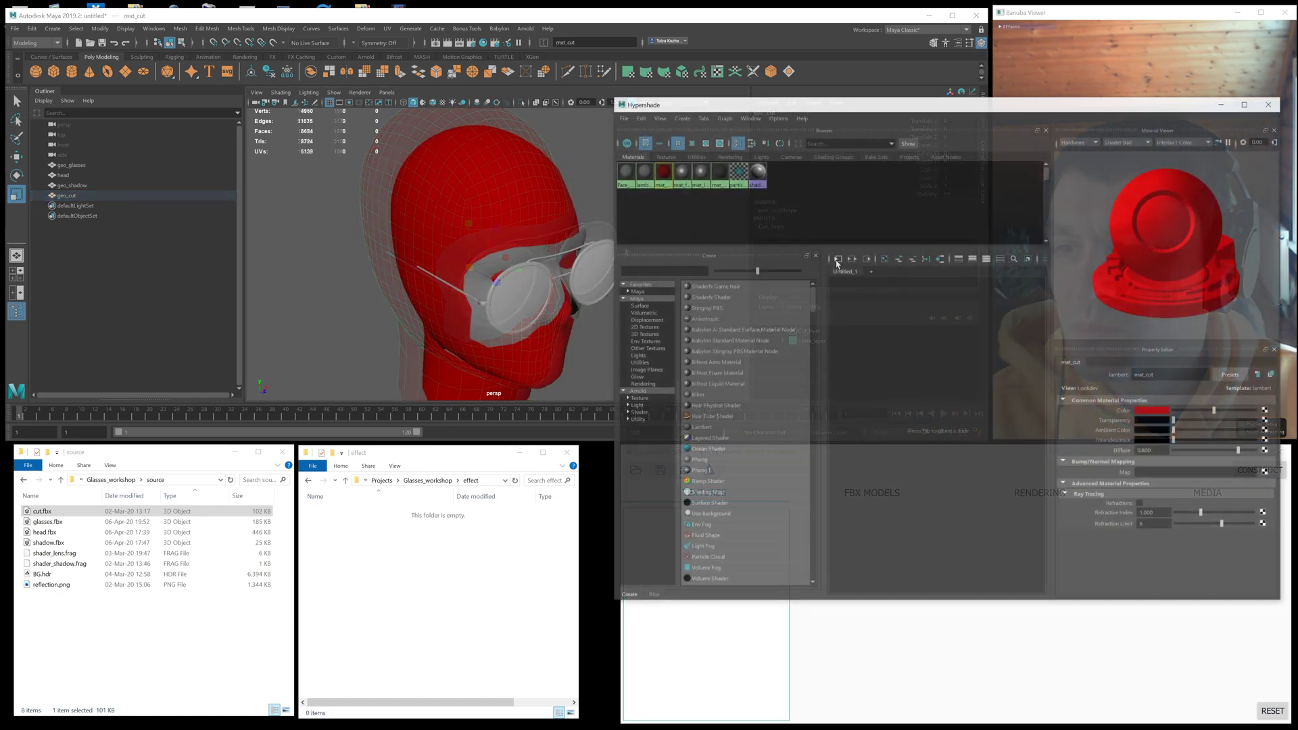
# - Graph the model materials in Hypershade, spread their nodes apart, and focus on mat_lens
pyautogui.click(837, 261)
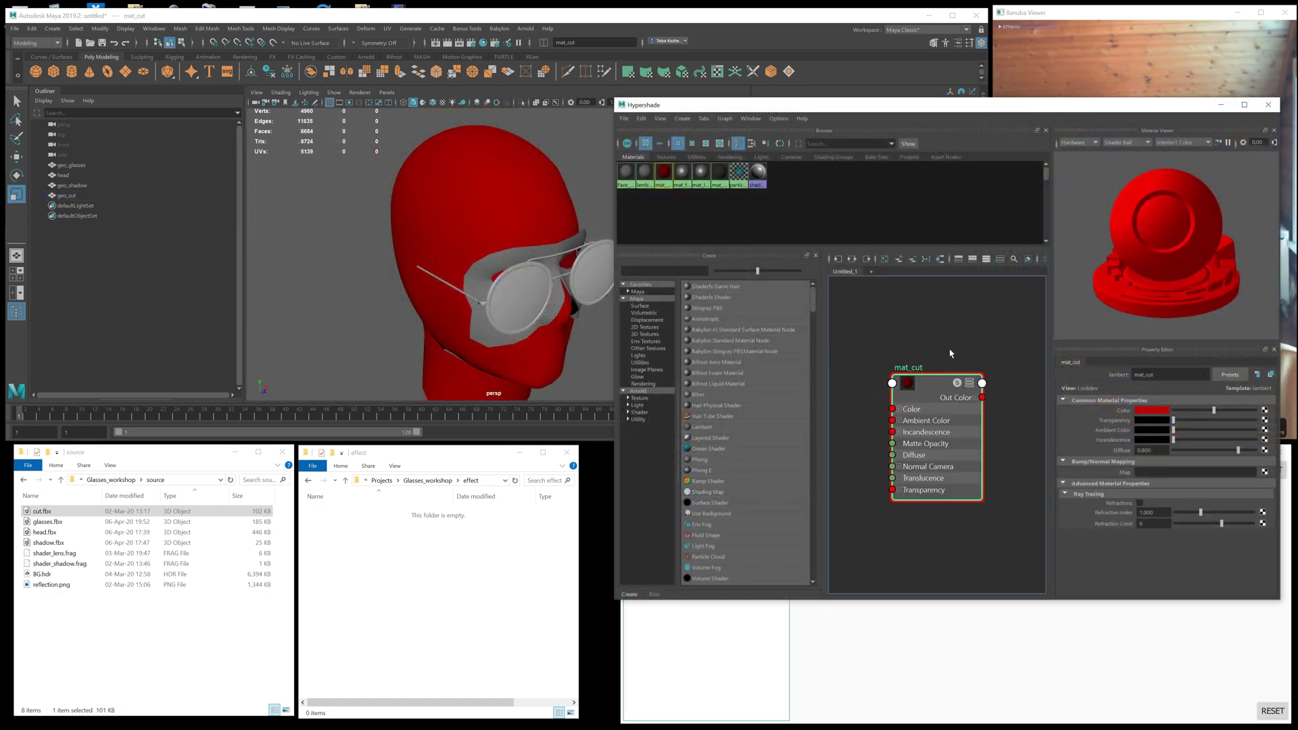
pyautogui.moveTo(935, 381); pyautogui.dragTo(936, 550)
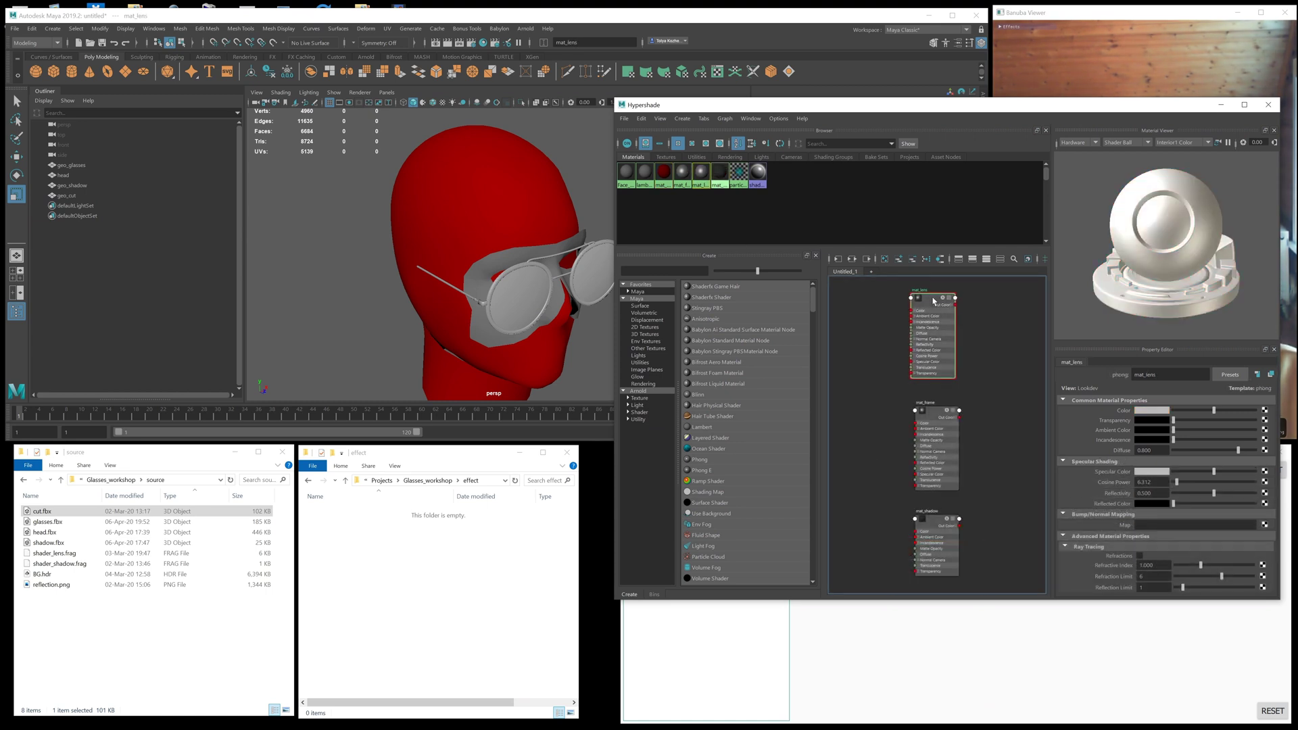
pyautogui.keyDown('alt'); pyautogui.moveTo(908, 295); pyautogui.dragTo(896, 359, button='middle'); pyautogui.keyUp('alt')
pyautogui.press('f')
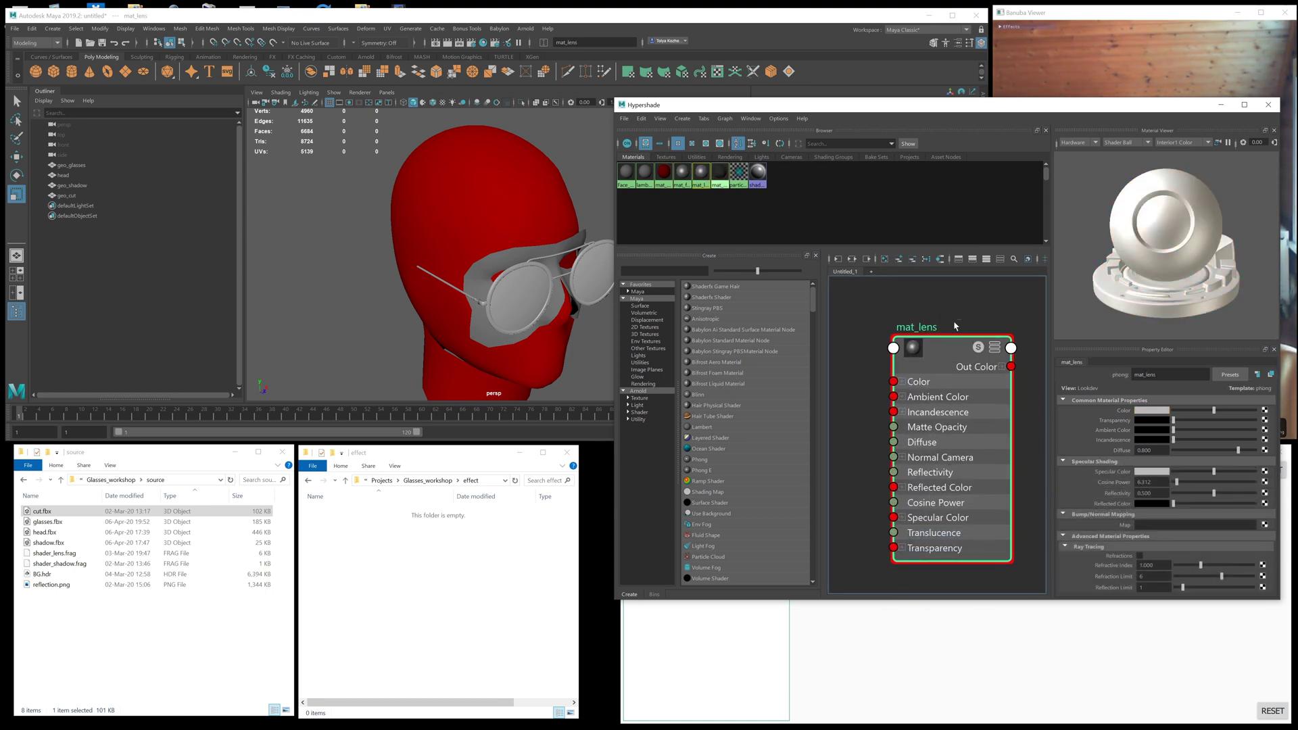
# - Set the color of the mat_lens material to cyan
pyautogui.click(1151, 411)
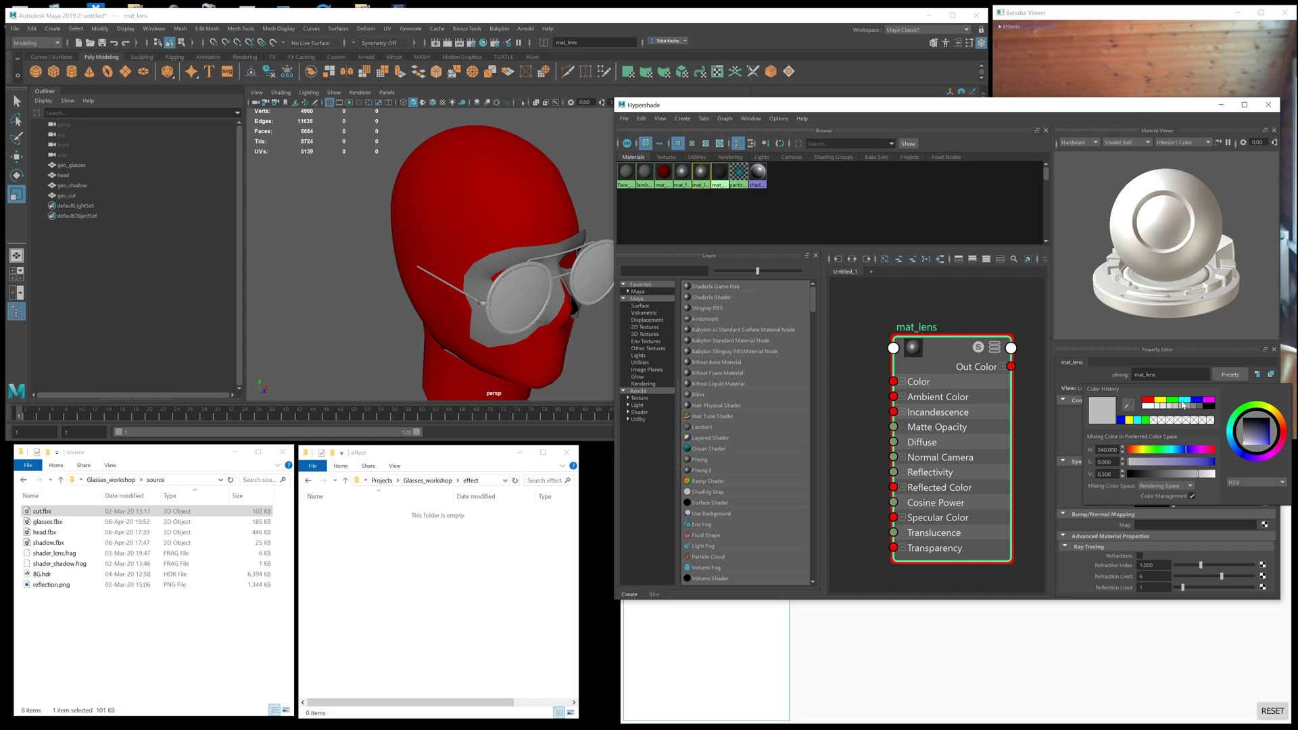
pyautogui.click(1183, 404)
pyautogui.moveTo(484, 308)
pyautogui.keyDown('alt'); pyautogui.mouseDown()
pyautogui.moveTo(528, 304)
pyautogui.moveTo(483, 299)
pyautogui.mouseUp(); pyautogui.keyUp('alt')
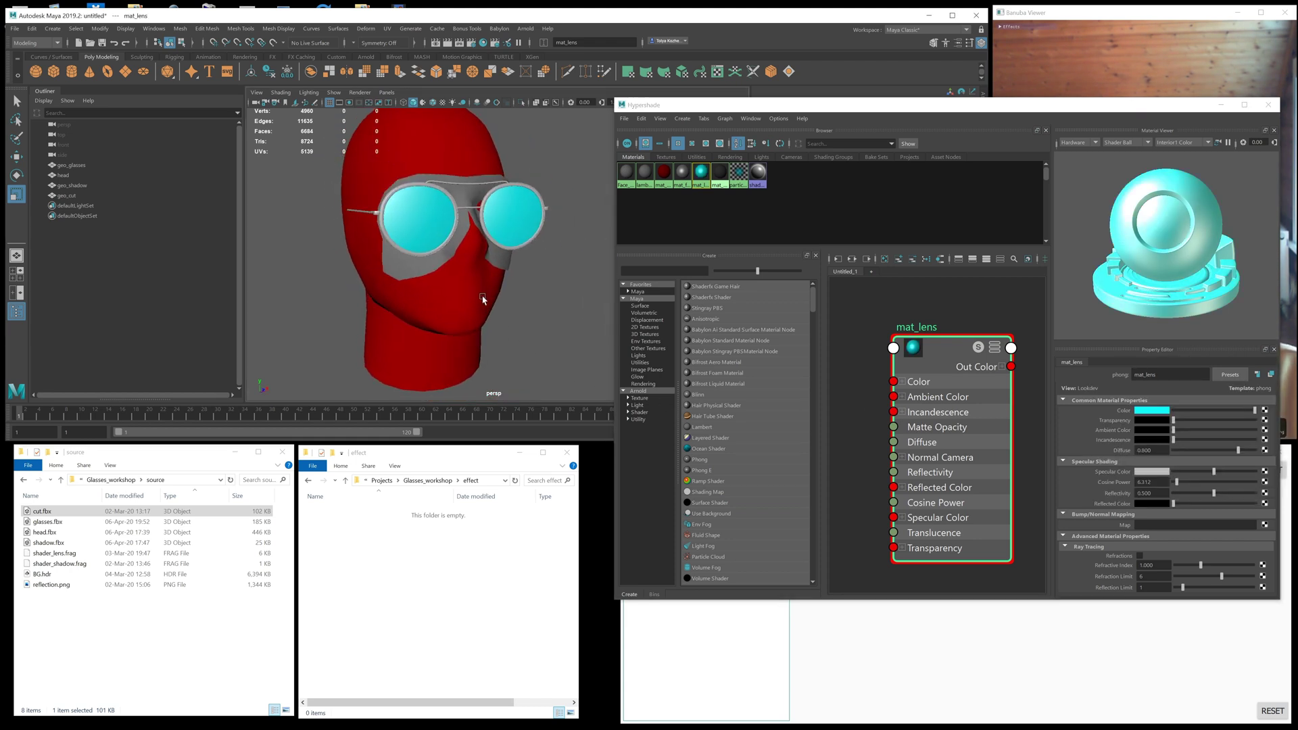
pyautogui.keyDown('alt'); pyautogui.moveTo(482, 298); pyautogui.dragTo(493, 327, button='middle'); pyautogui.keyUp('alt')
pyautogui.keyDown('alt'); pyautogui.moveTo(492, 328); pyautogui.dragTo(505, 318, button='right'); pyautogui.keyUp('alt')
# - Set the color of the mat_frame material to yellow
pyautogui.keyDown('alt'); pyautogui.moveTo(927, 440); pyautogui.dragTo(937, 385, button='middle'); pyautogui.keyUp('alt')
pyautogui.scroll(-2, 942, 465)
pyautogui.keyDown('alt'); pyautogui.moveTo(935, 417); pyautogui.dragTo(916, 380, button='middle'); pyautogui.keyUp('alt')
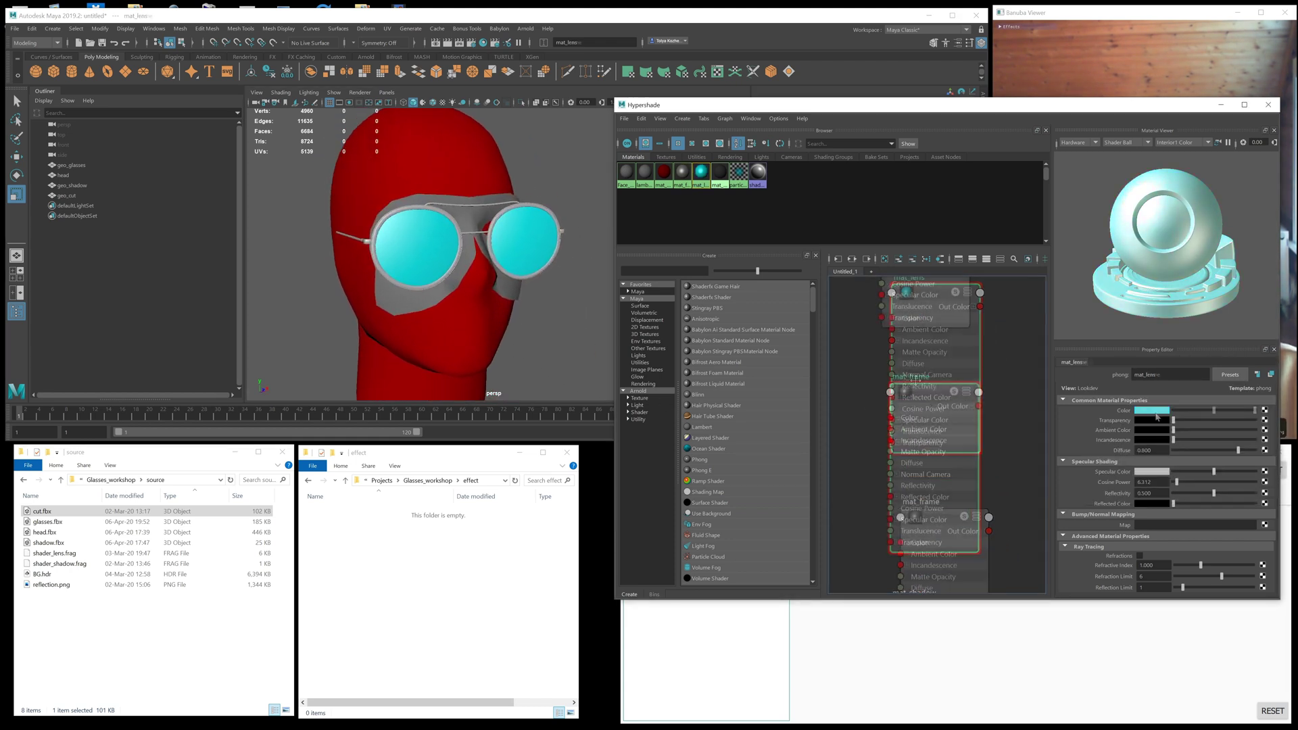
pyautogui.click(1156, 413)
pyautogui.click(1160, 404)
pyautogui.moveTo(487, 264)
pyautogui.keyDown('alt'); pyautogui.mouseDown()
pyautogui.moveTo(508, 260)
pyautogui.moveTo(505, 247)
pyautogui.mouseUp(); pyautogui.keyUp('alt')
# - Set the color of the mat_shadow material to blue
pyautogui.keyDown('alt'); pyautogui.moveTo(930, 559); pyautogui.dragTo(937, 317, button='middle'); pyautogui.keyUp('alt')
pyautogui.click(952, 392)
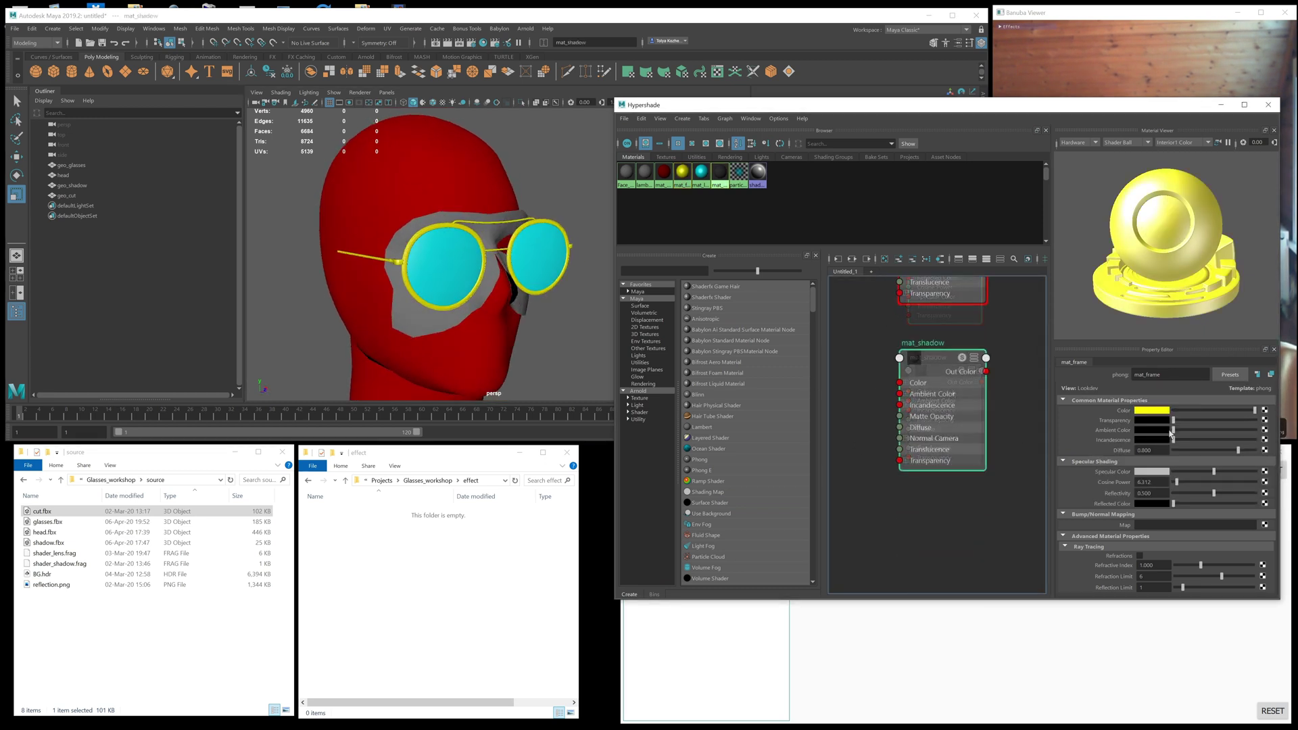
pyautogui.click(1168, 431)
pyautogui.click(1194, 404)
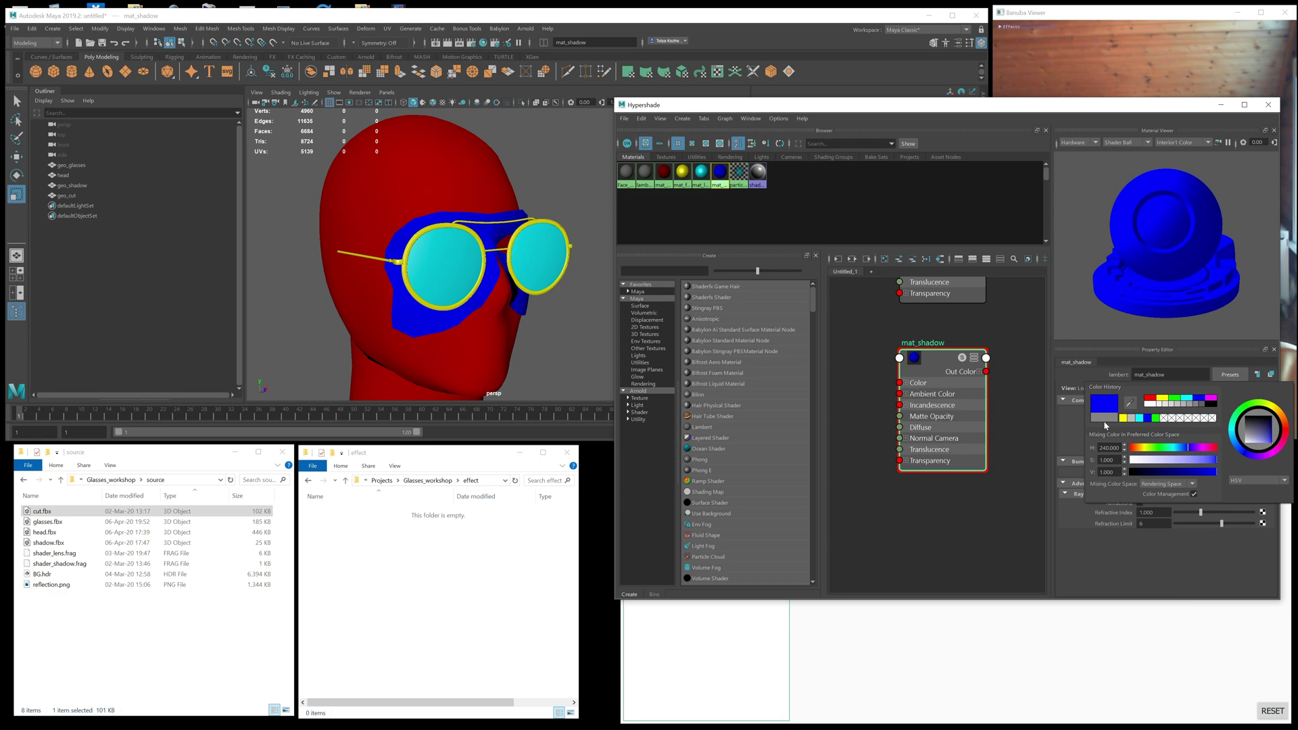
pyautogui.keyDown('alt'); pyautogui.moveTo(486, 264); pyautogui.dragTo(473, 263); pyautogui.keyUp('alt')
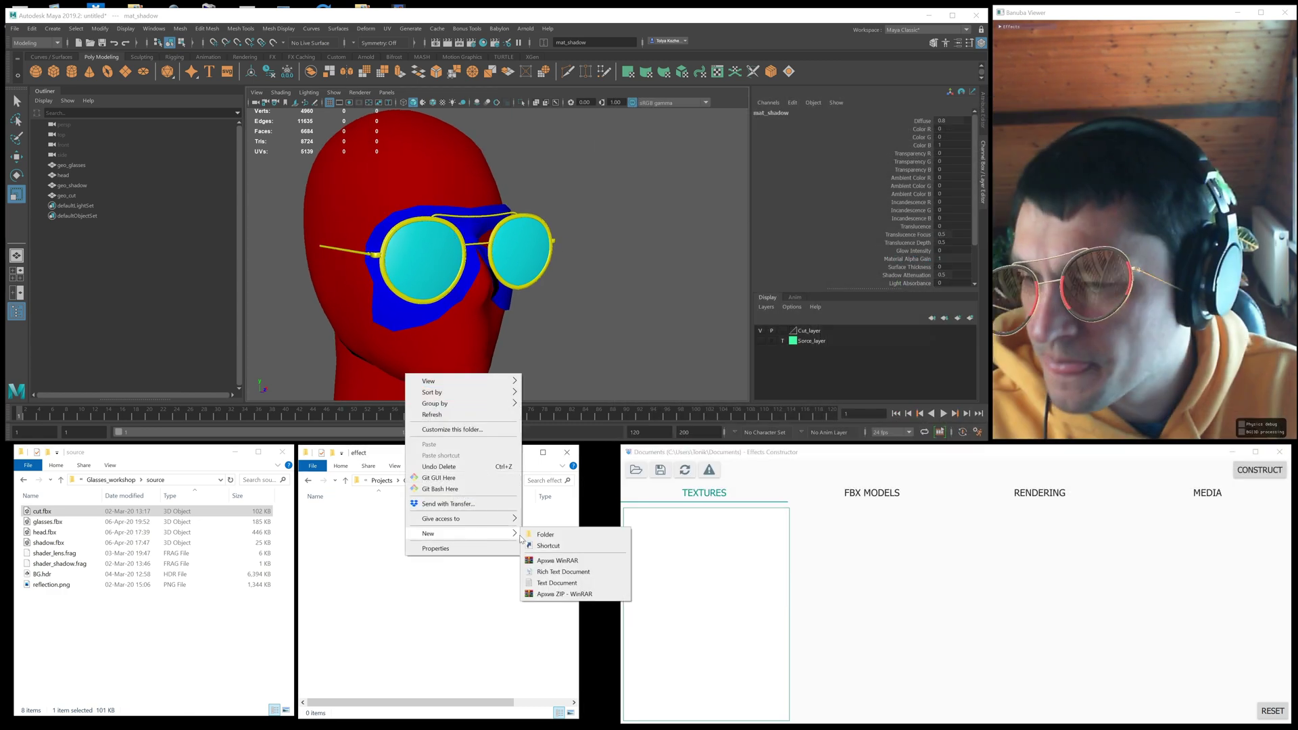
# - Create a folder named glasses inside the effect folder and open it
pyautogui.click(544, 538)
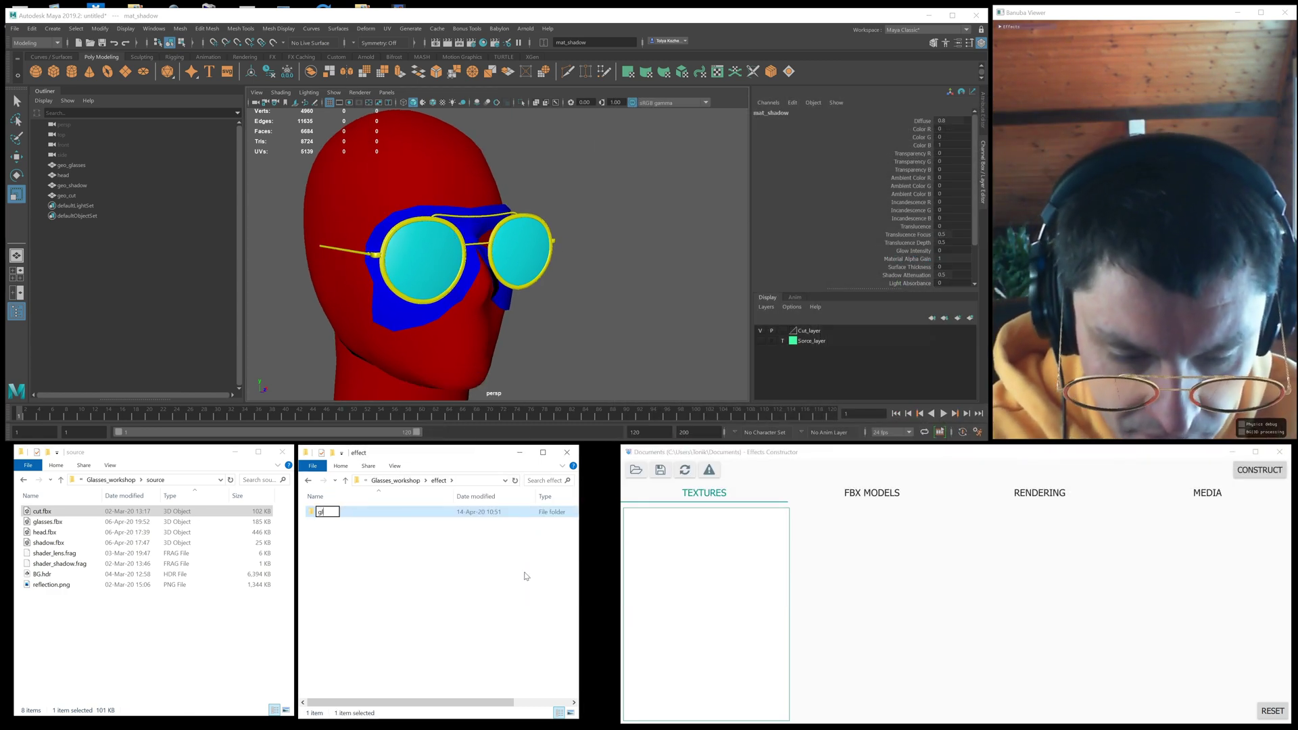
pyautogui.write('glasses')
pyautogui.press('Return')
pyautogui.doubleClick(327, 512)
# - Create a folder named src inside the glasses folder and open it
pyautogui.rightClick(534, 578)
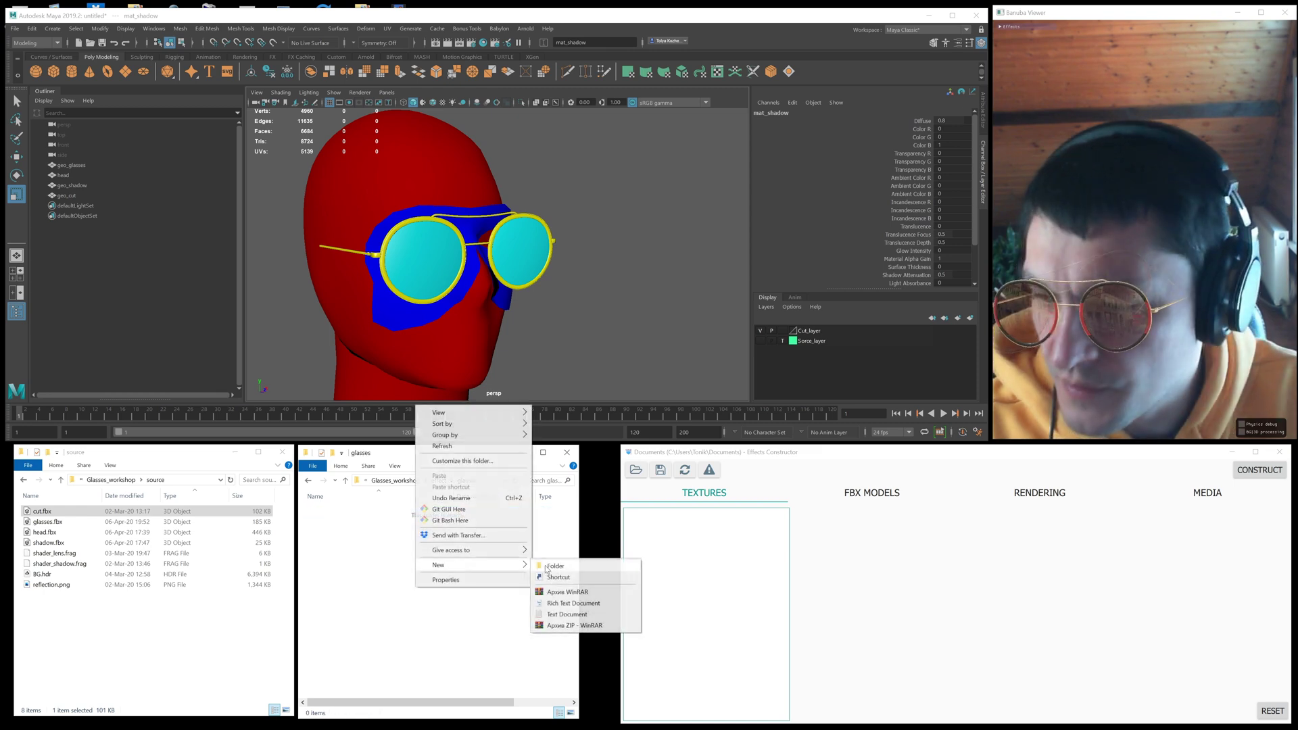
pyautogui.click(561, 567)
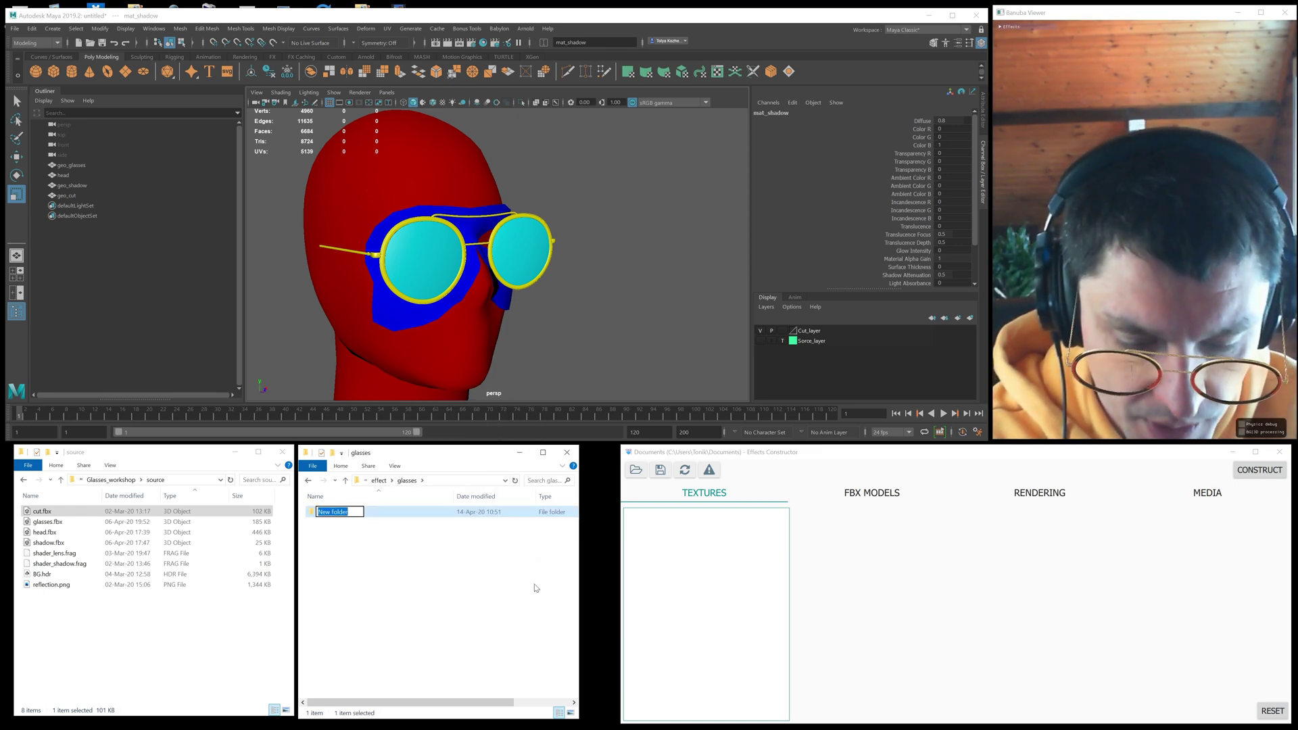
pyautogui.write('src')
pyautogui.press('Return')
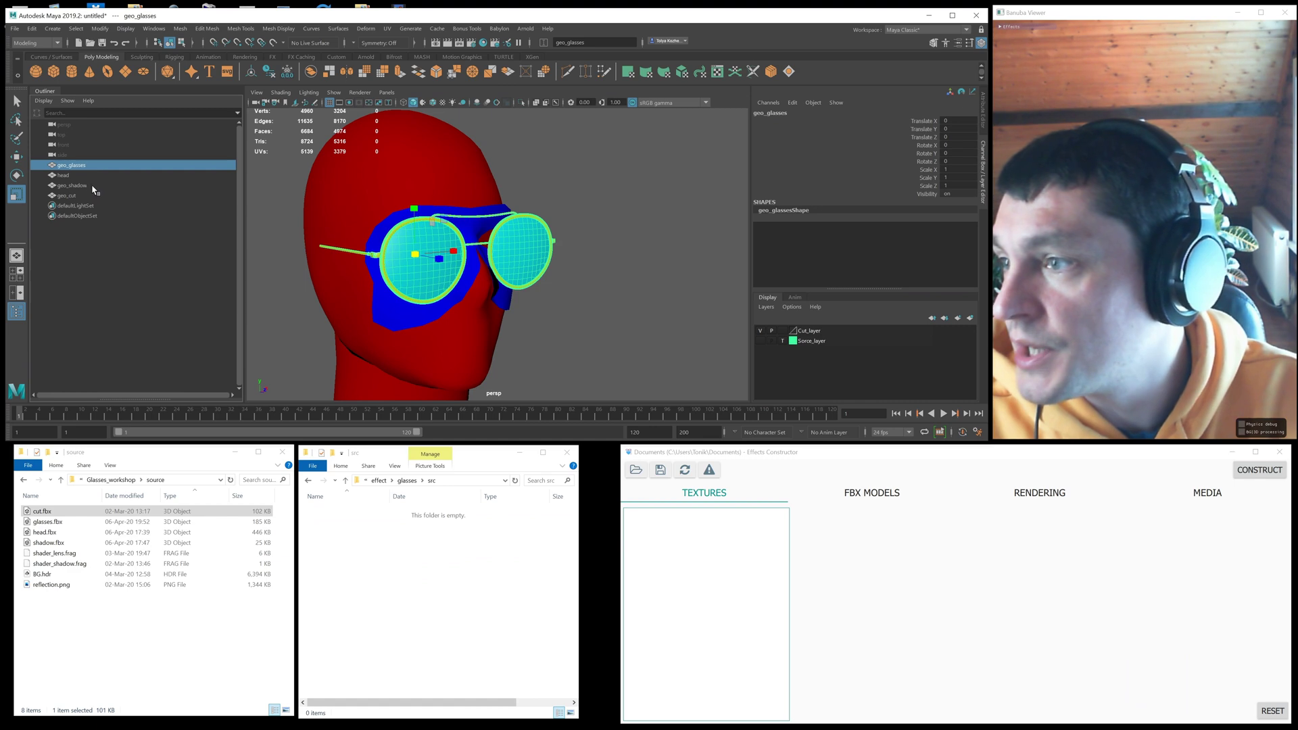
# - Export geo_glasses and geo_shadow together as an FBX named glasses into src, using the Autodesk Media & Entertainment preset
pyautogui.keyDown('ctrl'); pyautogui.click(93, 186); pyautogui.keyUp('ctrl')
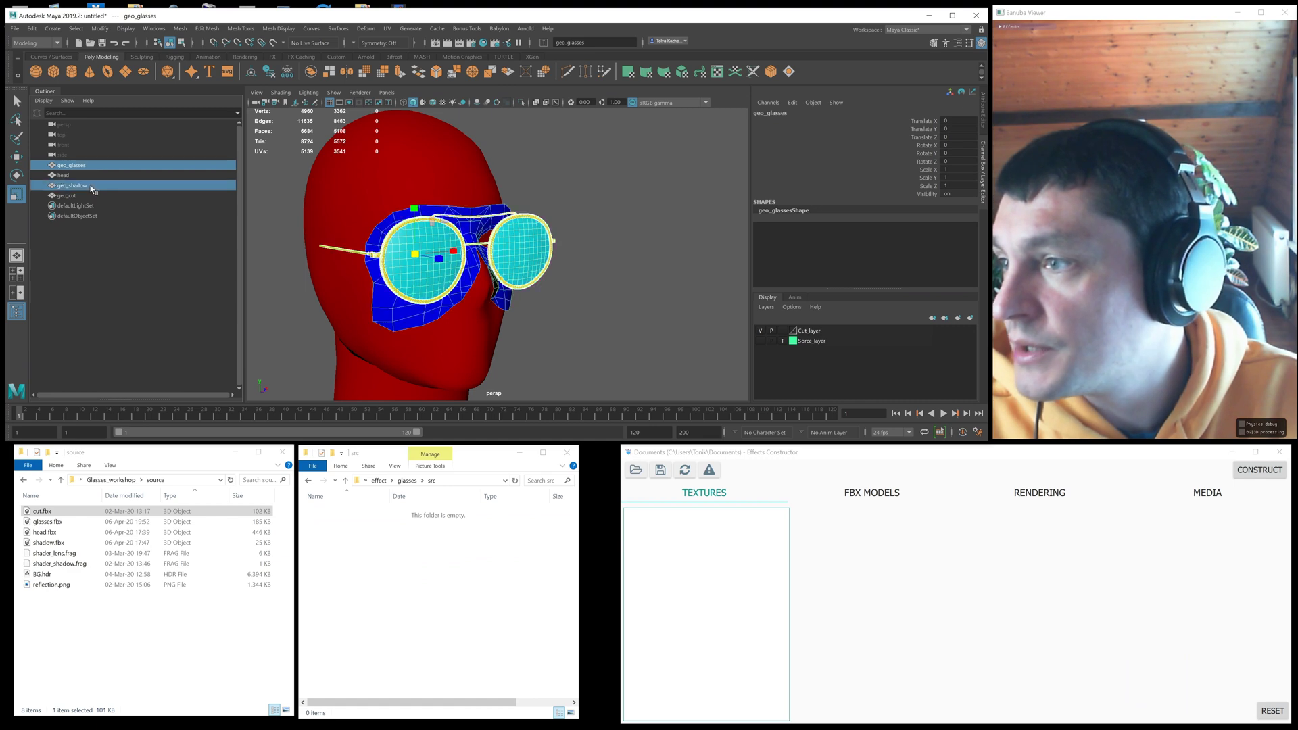
pyautogui.click(14, 29)
pyautogui.click(41, 186)
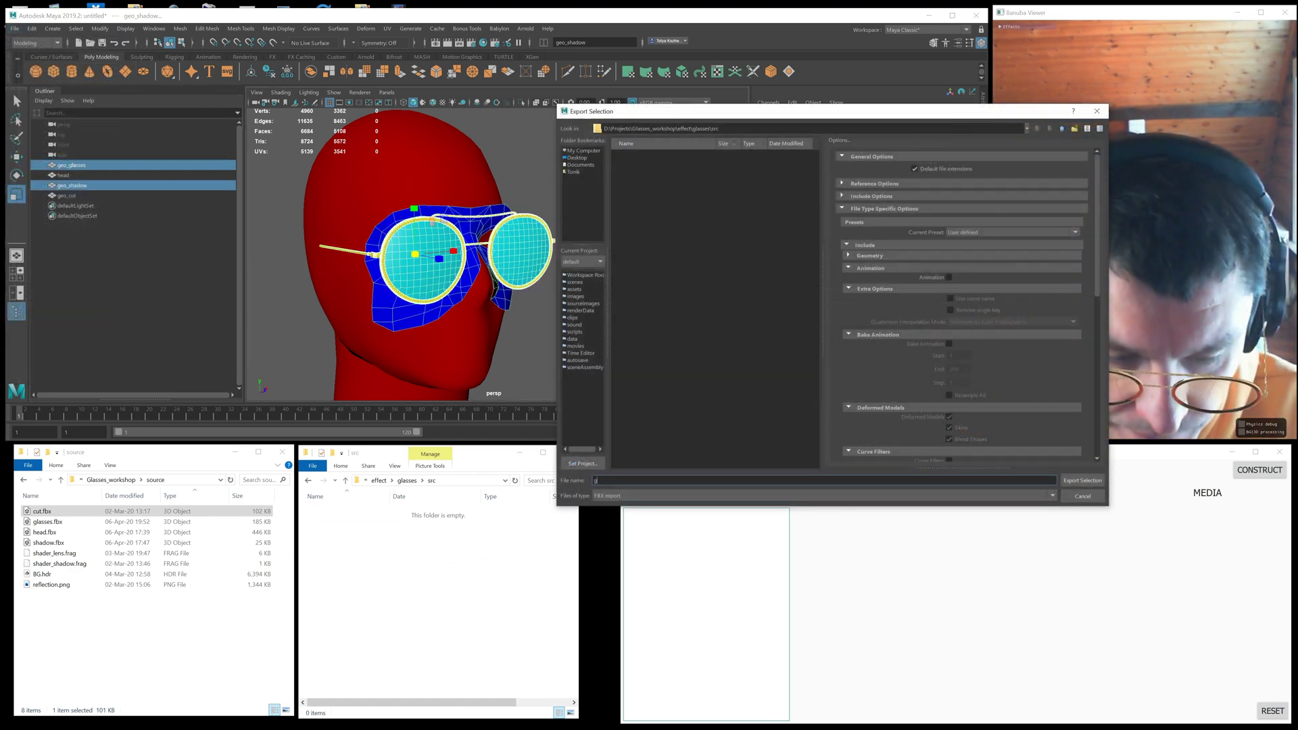
pyautogui.write('glasses')
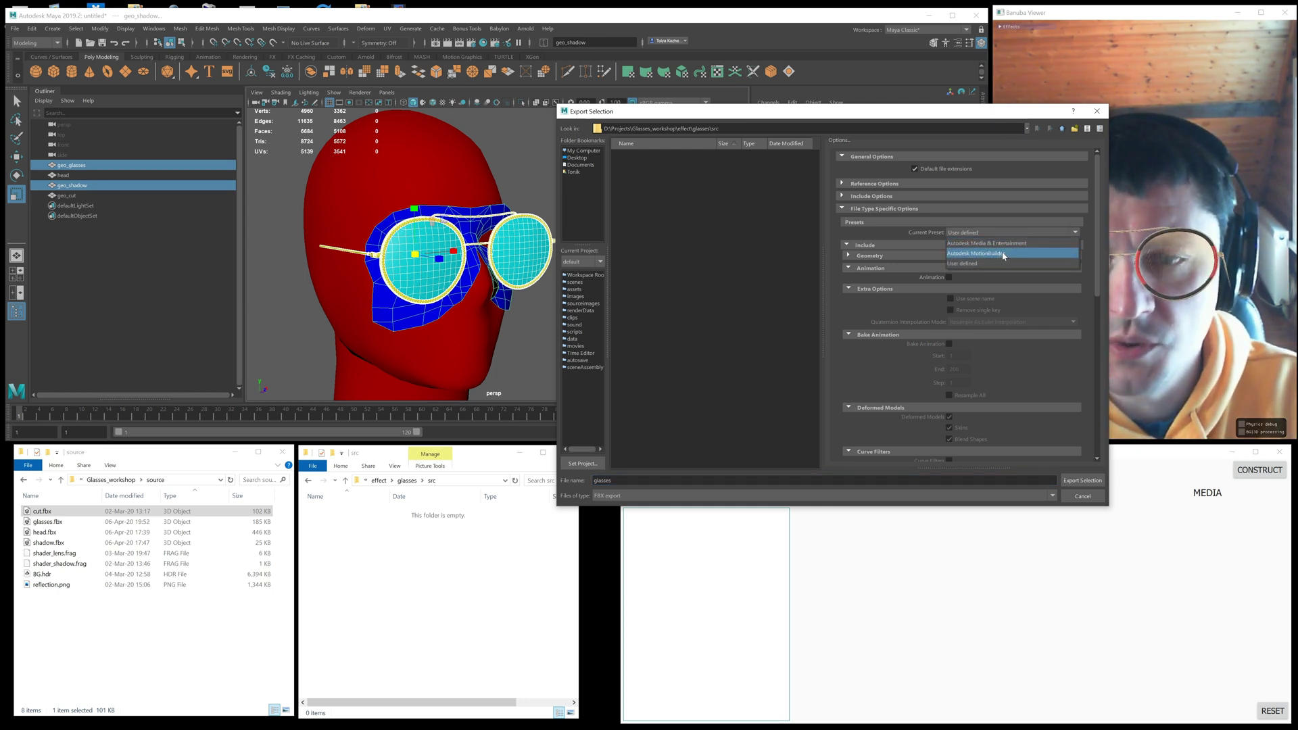
pyautogui.click(1007, 244)
pyautogui.click(882, 270)
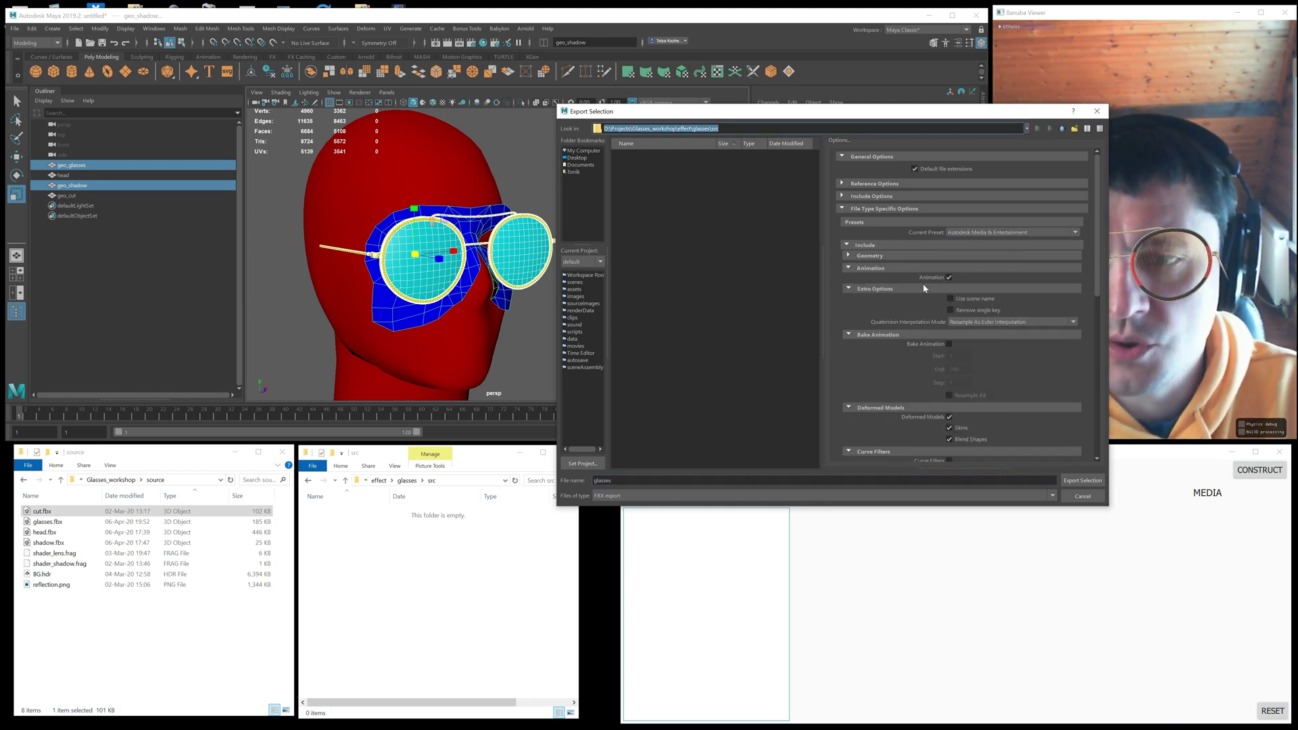
pyautogui.click(1082, 481)
# - Export the geo_cut mesh as an FBX named cut into the src folder
pyautogui.click(66, 195)
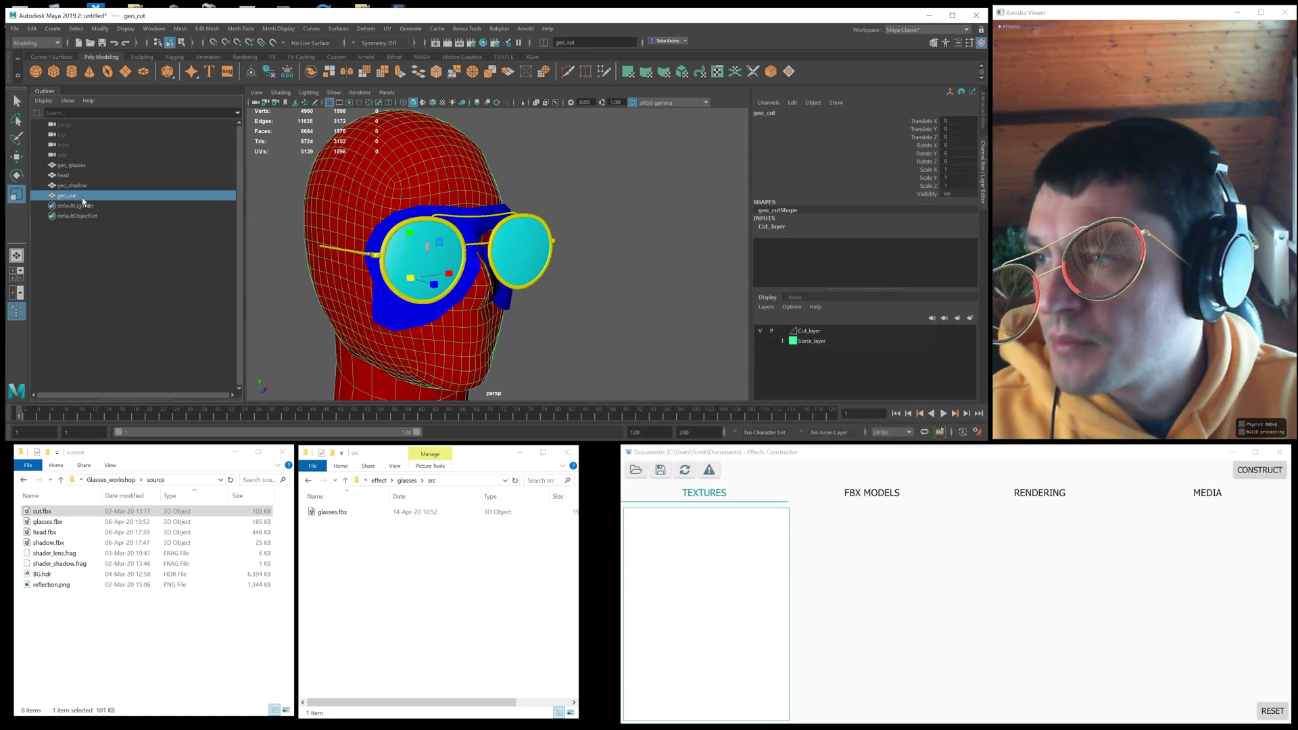
pyautogui.keyDown('alt'); pyautogui.moveTo(392, 214); pyautogui.dragTo(524, 252); pyautogui.keyUp('alt')
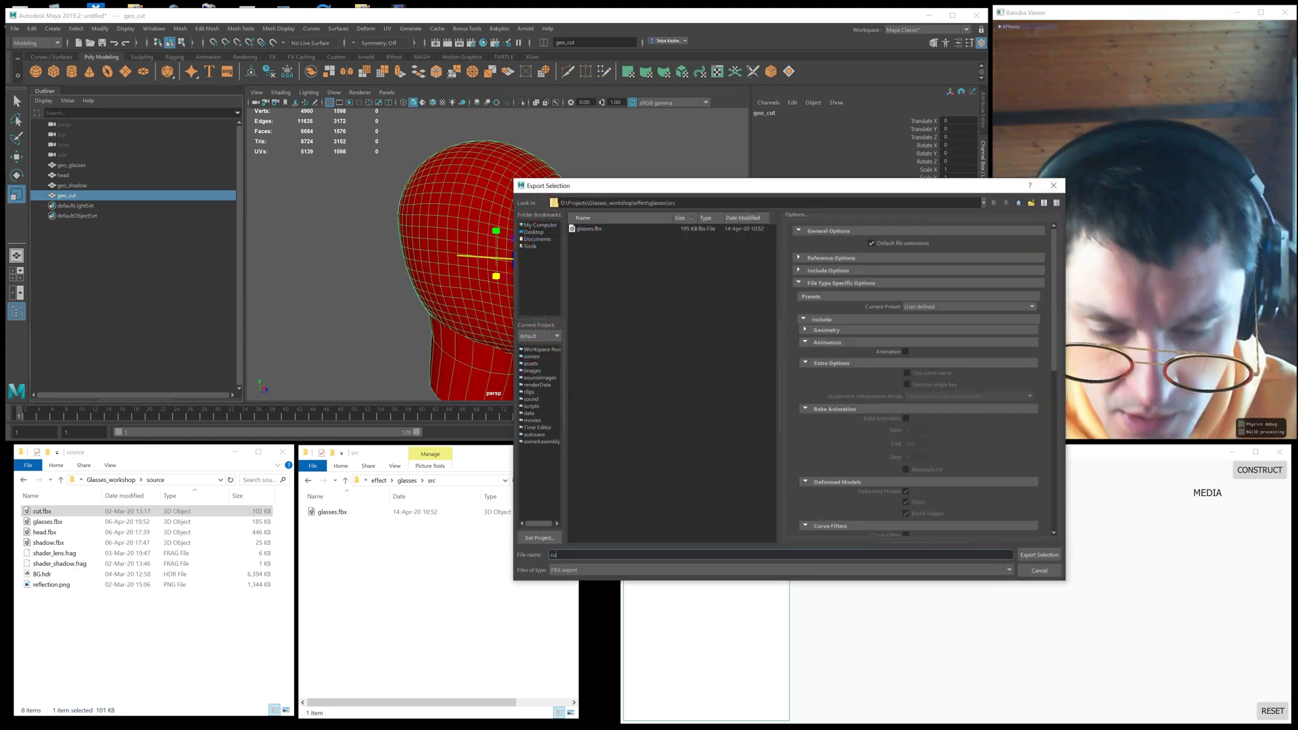
pyautogui.press('Return')
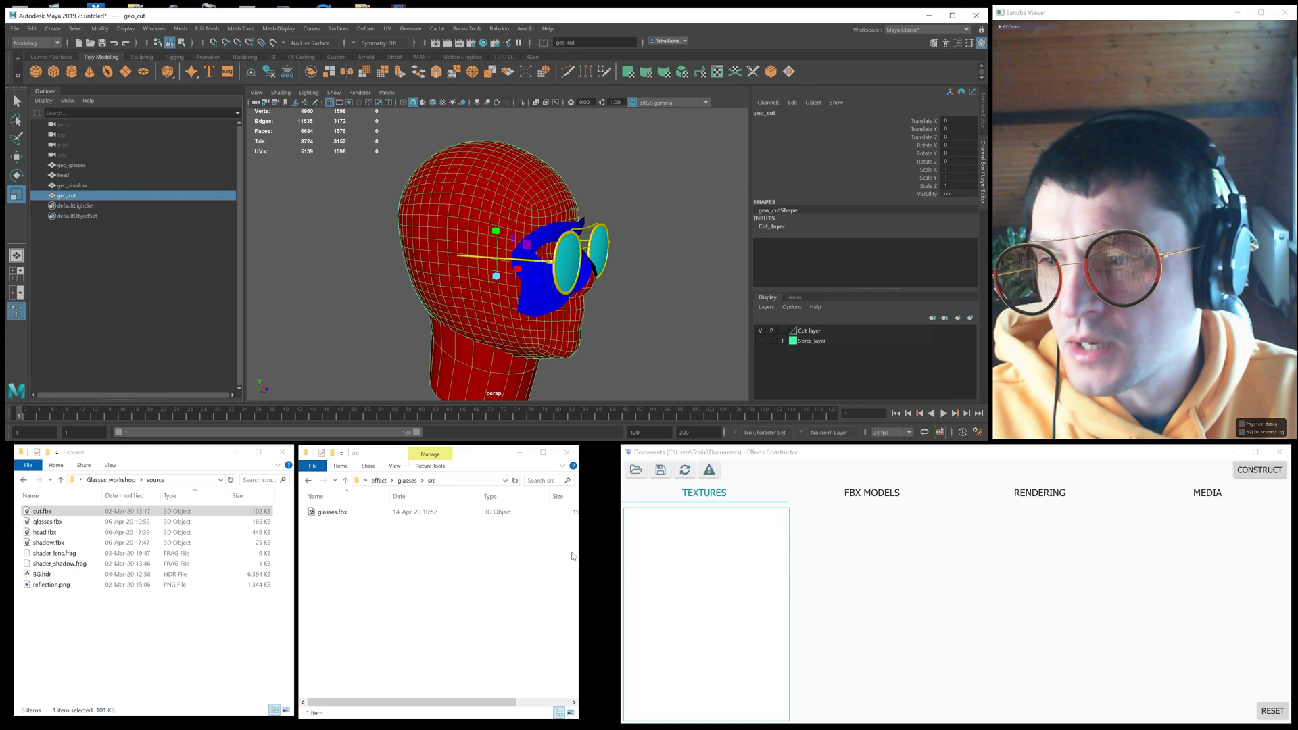
# - Switch to Substance Painter and inspect the model's Opacity channel, hiding the glasses texture set to examine the shadow mesh
pyautogui.hotkey('alt', 'Tab')
pyautogui.moveTo(514, 207)
pyautogui.keyDown('alt'); pyautogui.mouseDown()
pyautogui.moveTo(466, 221)
pyautogui.moveTo(493, 237)
pyautogui.mouseUp(); pyautogui.keyUp('alt')
pyautogui.keyDown('alt'); pyautogui.moveTo(493, 236); pyautogui.dragTo(531, 247, button='right'); pyautogui.keyUp('alt')
pyautogui.moveTo(531, 248)
pyautogui.keyDown('alt'); pyautogui.mouseDown()
pyautogui.moveTo(541, 243)
pyautogui.moveTo(511, 218)
pyautogui.moveTo(524, 203)
pyautogui.moveTo(524, 301)
pyautogui.mouseUp(); pyautogui.keyUp('alt')
pyautogui.click(541, 78)
pyautogui.click(529, 169)
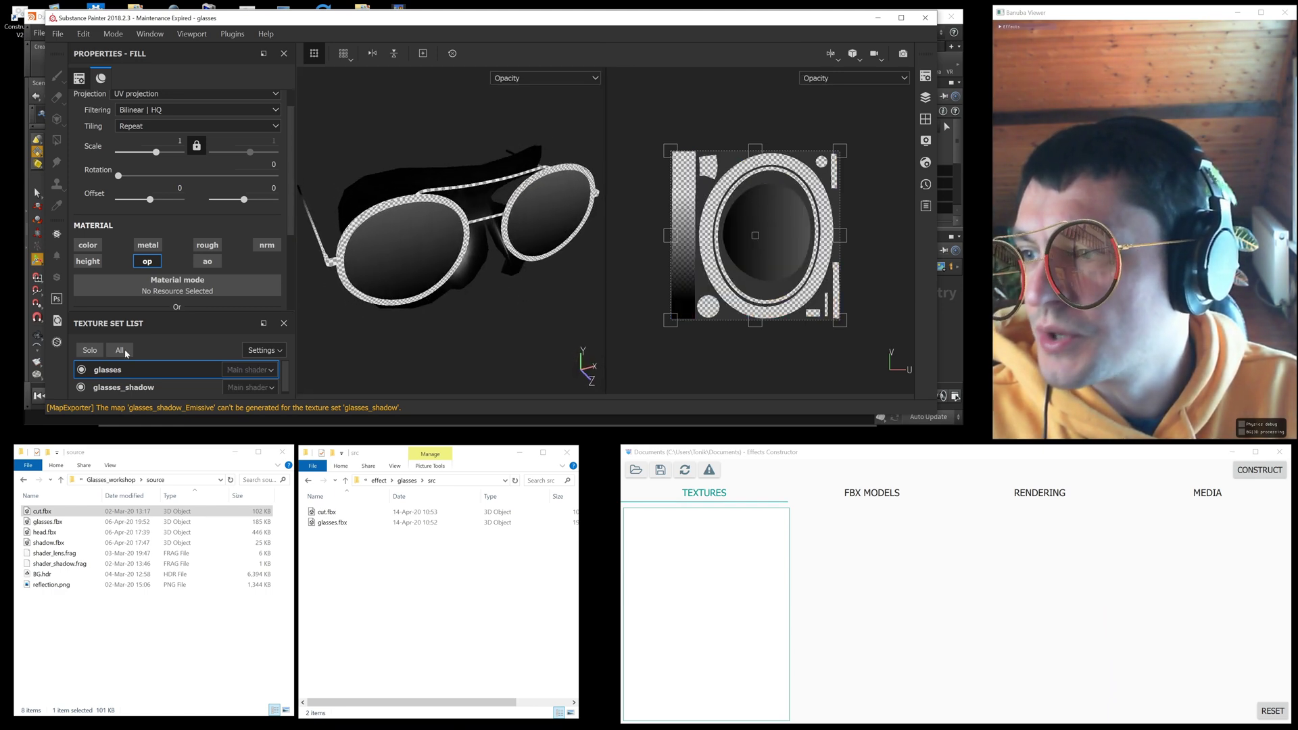
pyautogui.click(81, 369)
pyautogui.keyDown('alt'); pyautogui.moveTo(329, 331); pyautogui.dragTo(520, 254); pyautogui.keyUp('alt')
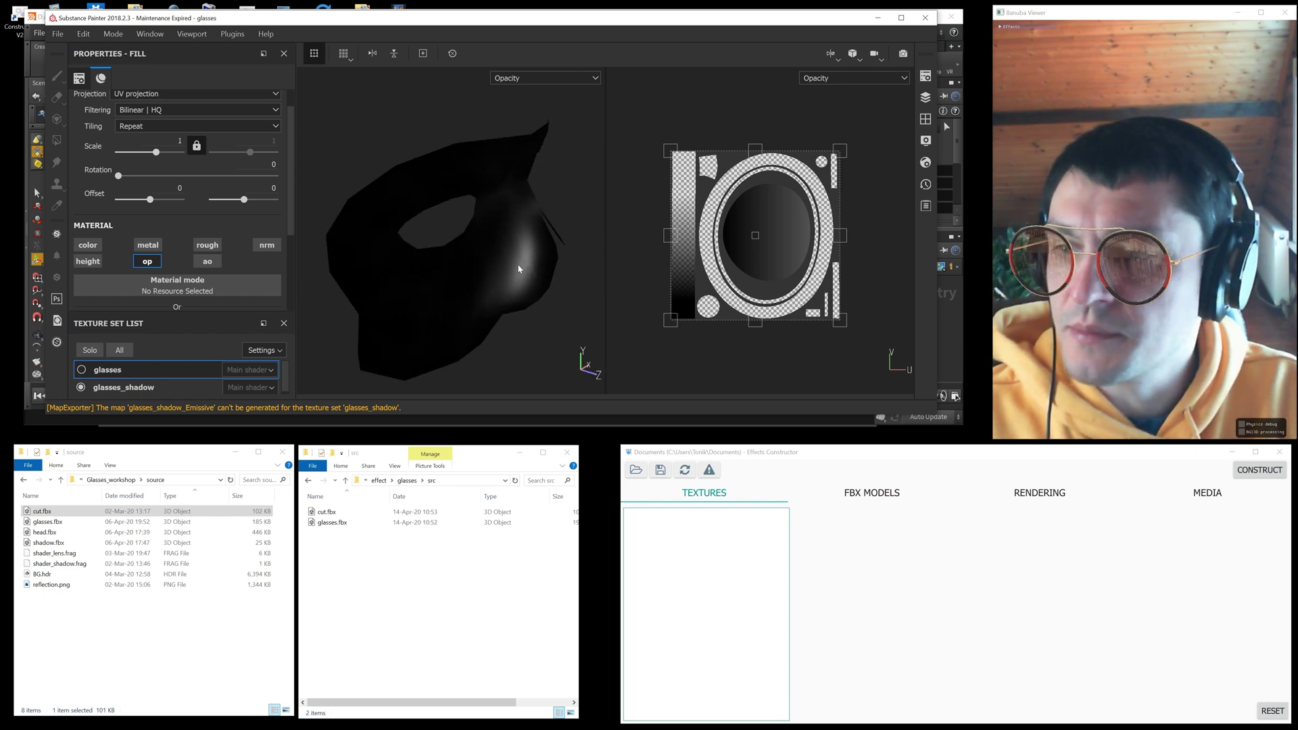
# - Open the texture export configuration and review the output maps of the PBR MetalRough preset, including Normal and Emissive
pyautogui.hotkey('ctrl', 'shift', 'e')
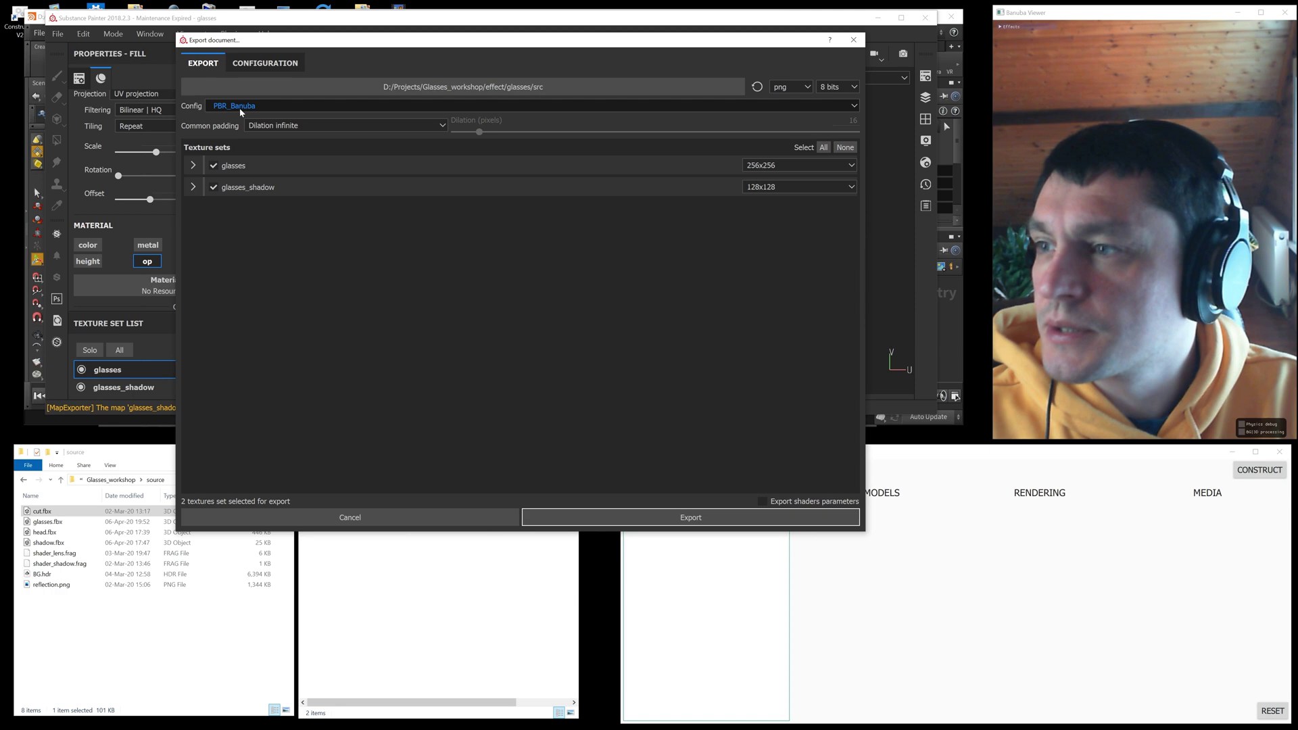
pyautogui.click(265, 63)
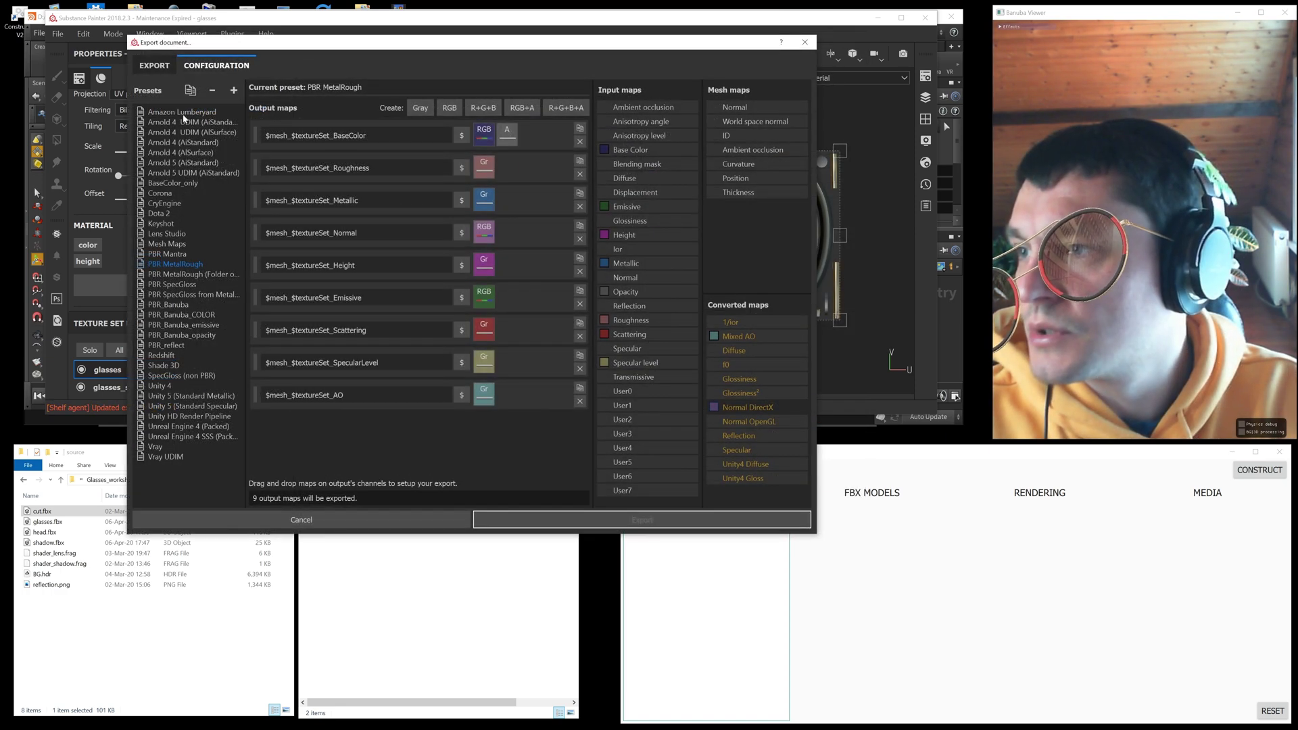
pyautogui.click(184, 113)
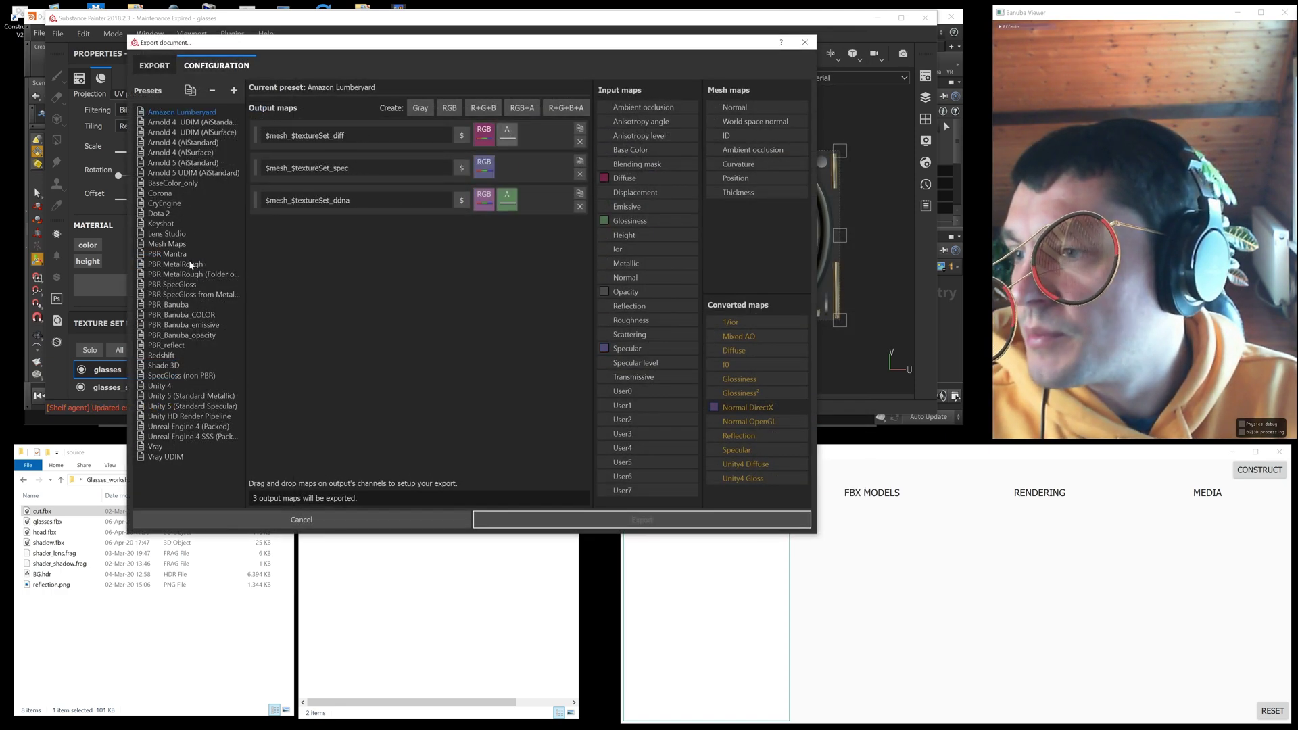
pyautogui.click(193, 265)
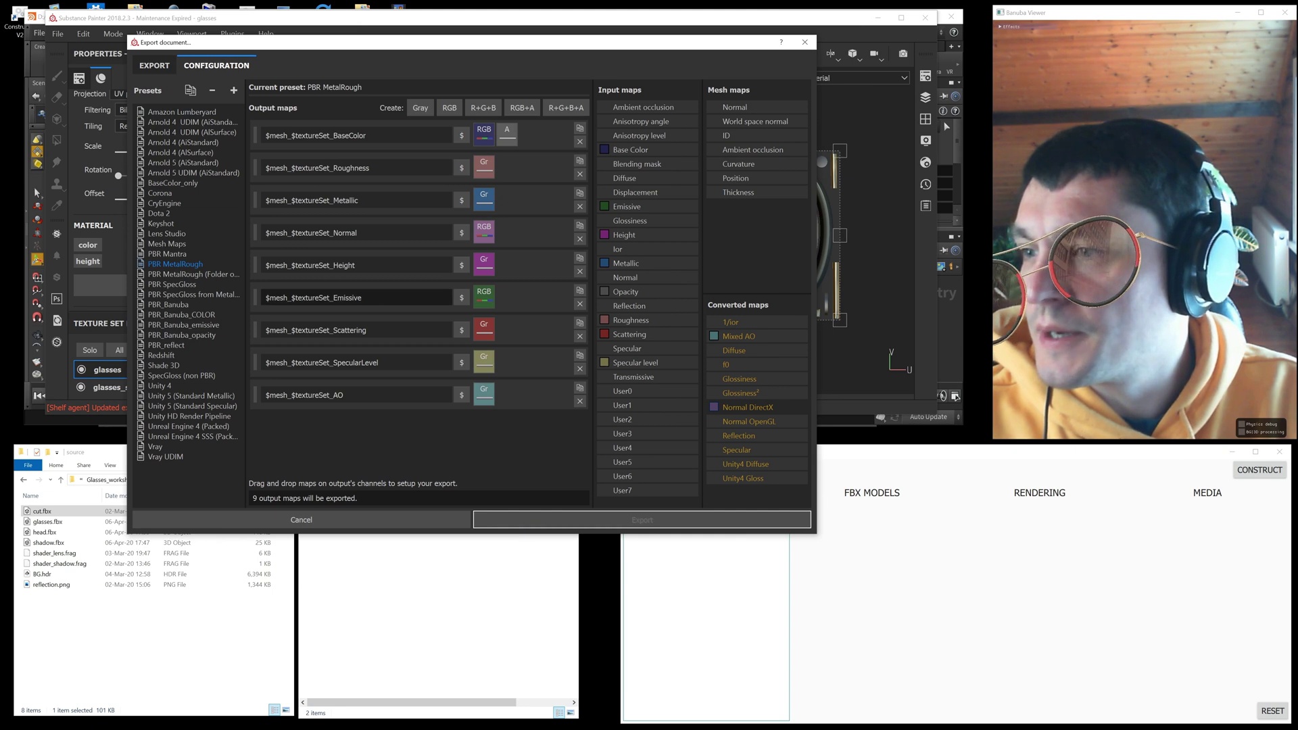
pyautogui.moveTo(378, 136); pyautogui.dragTo(263, 136)
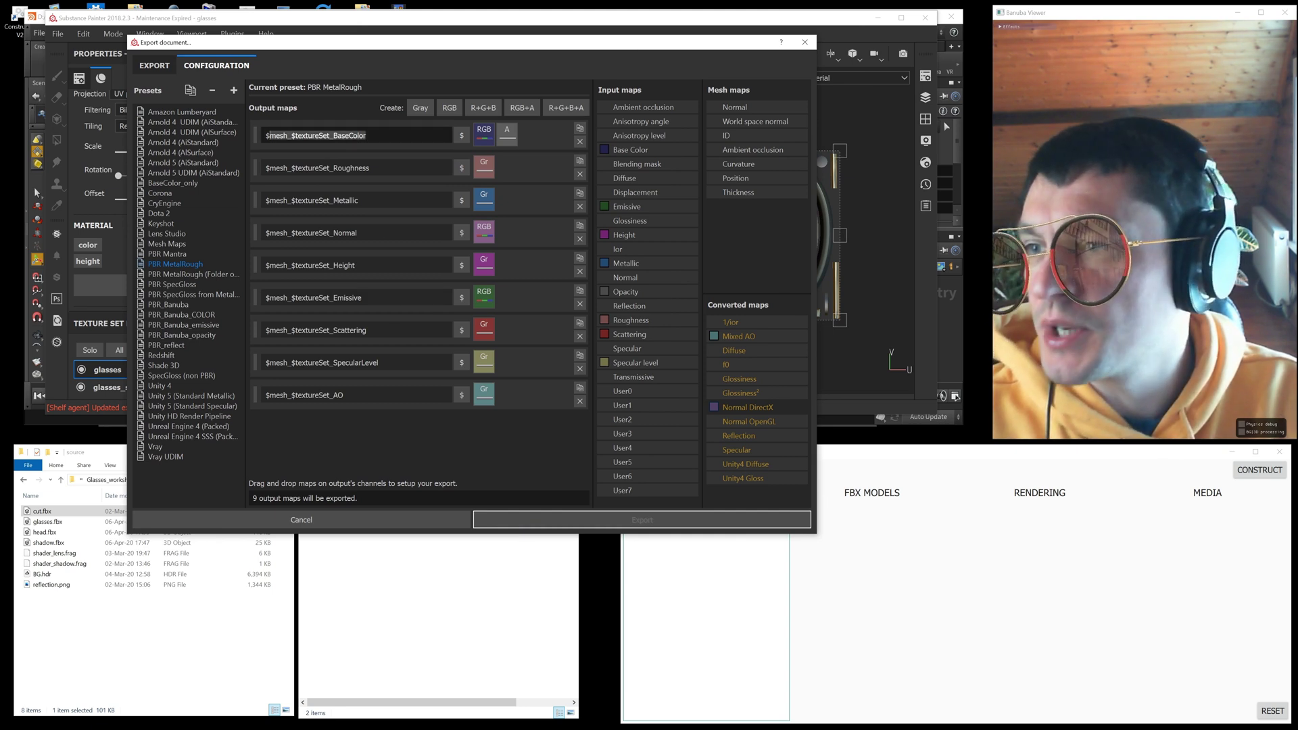
pyautogui.press('Tab')
pyautogui.press('Tab')
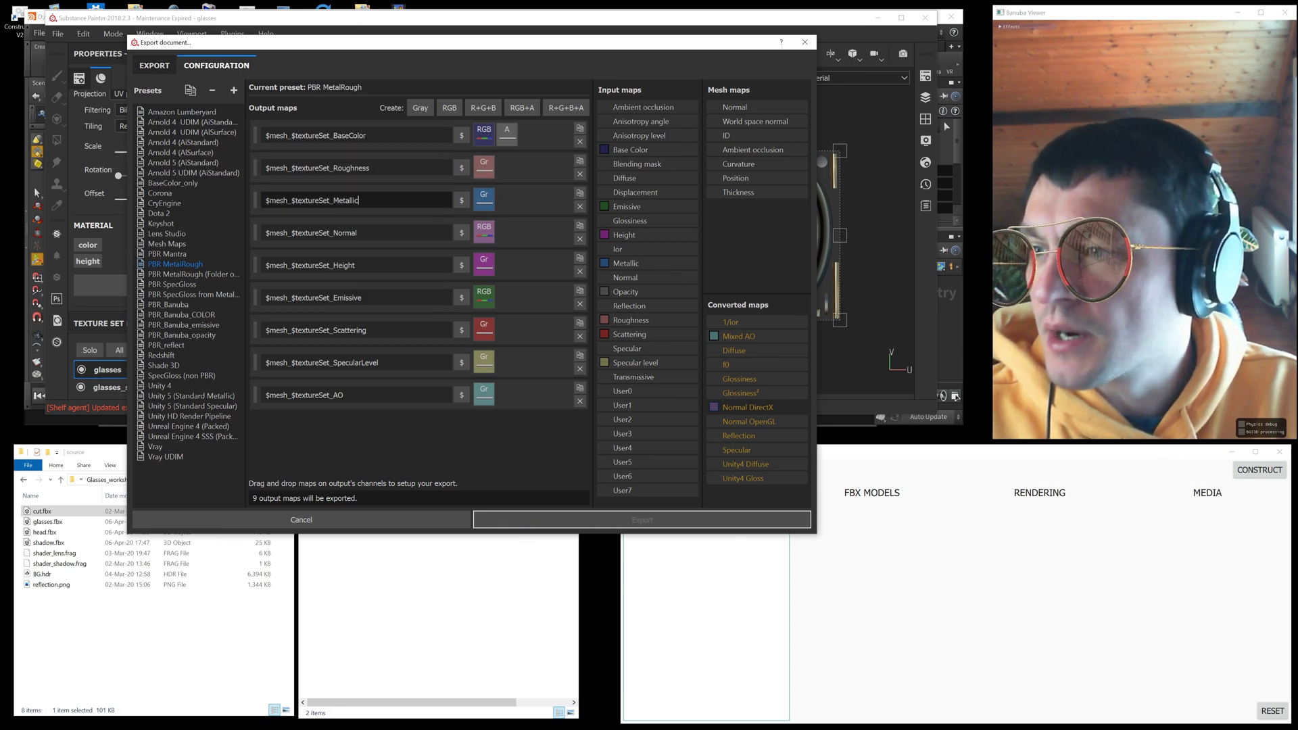
pyautogui.doubleClick(316, 233)
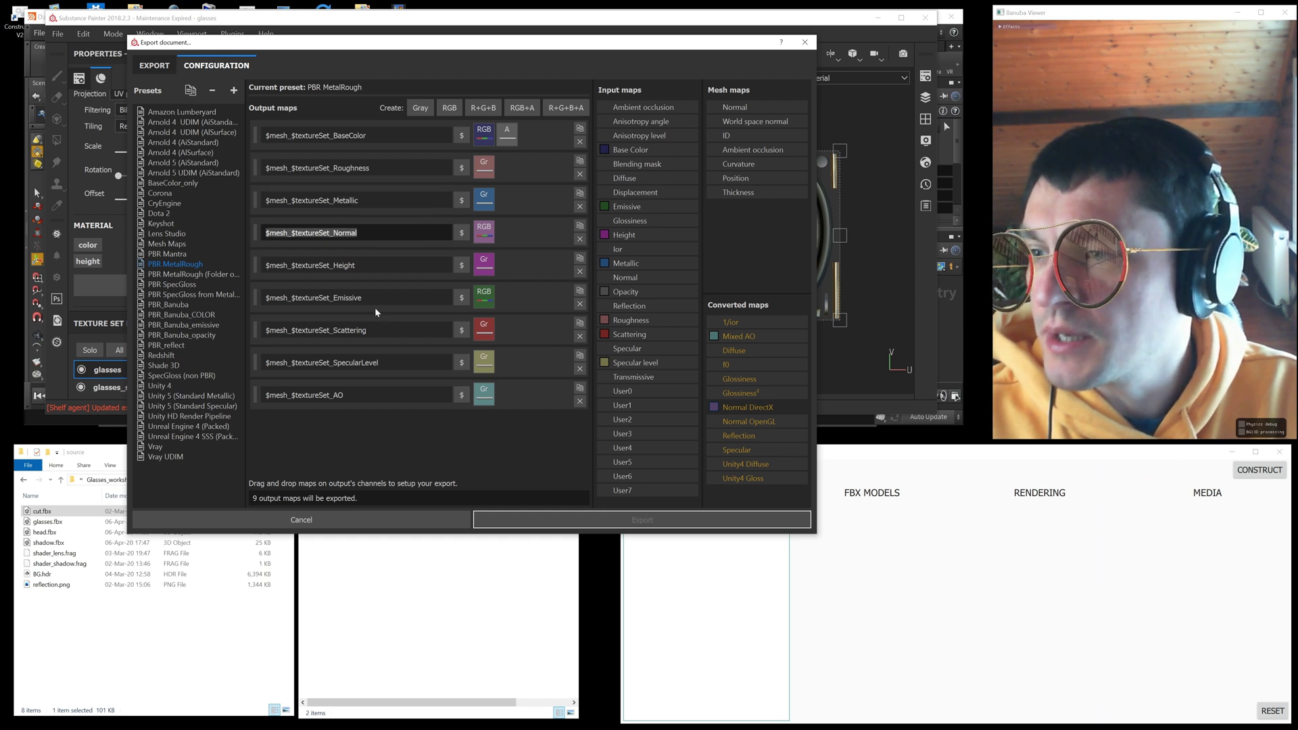
pyautogui.doubleClick(315, 297)
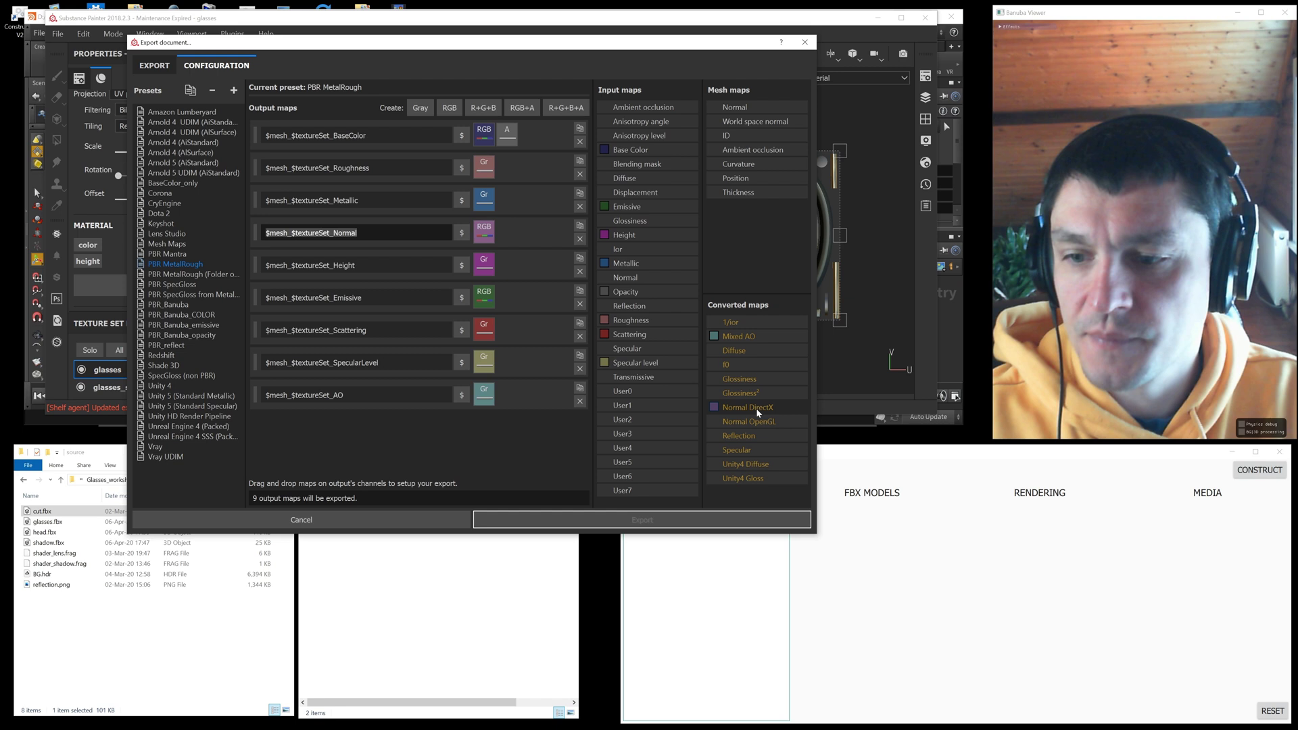
# - Assign the Normal OpenGL converted map to the Normal output of the PBR MetalRough preset
pyautogui.moveTo(760, 421); pyautogui.dragTo(764, 434)
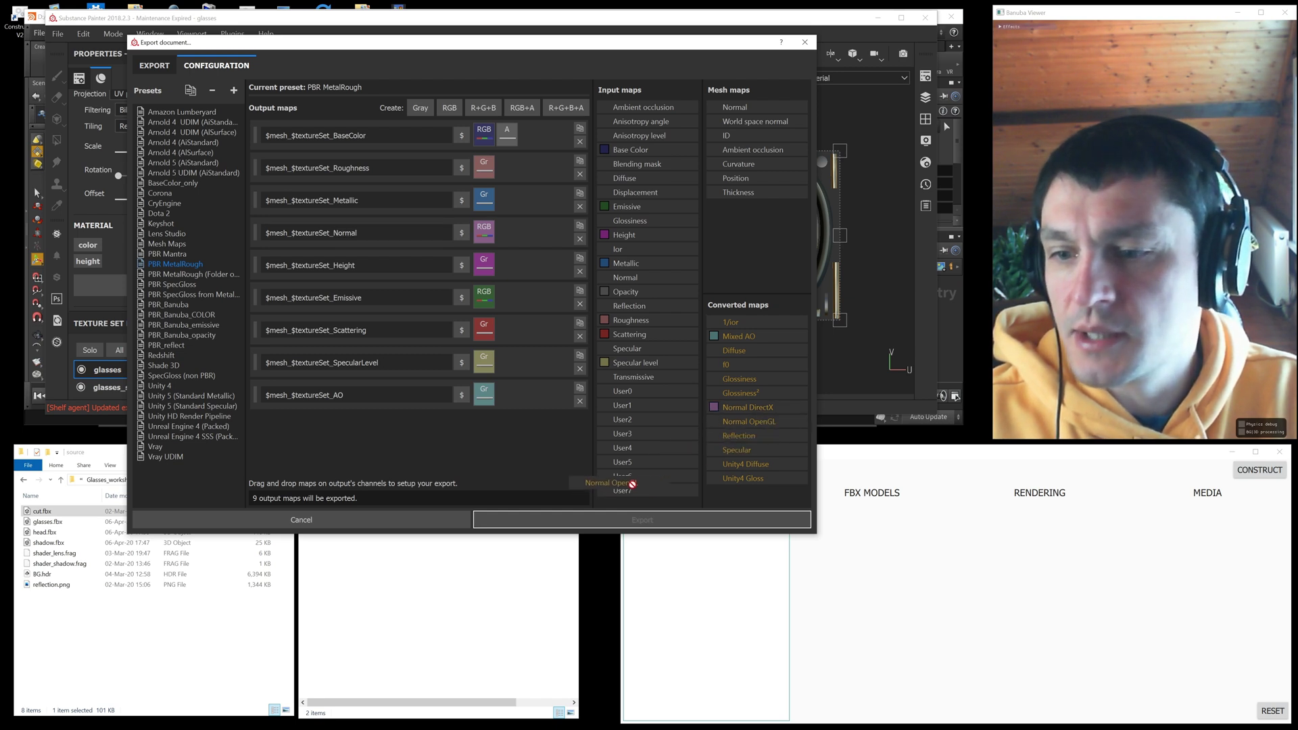
pyautogui.moveTo(632, 484); pyautogui.dragTo(466, 242)
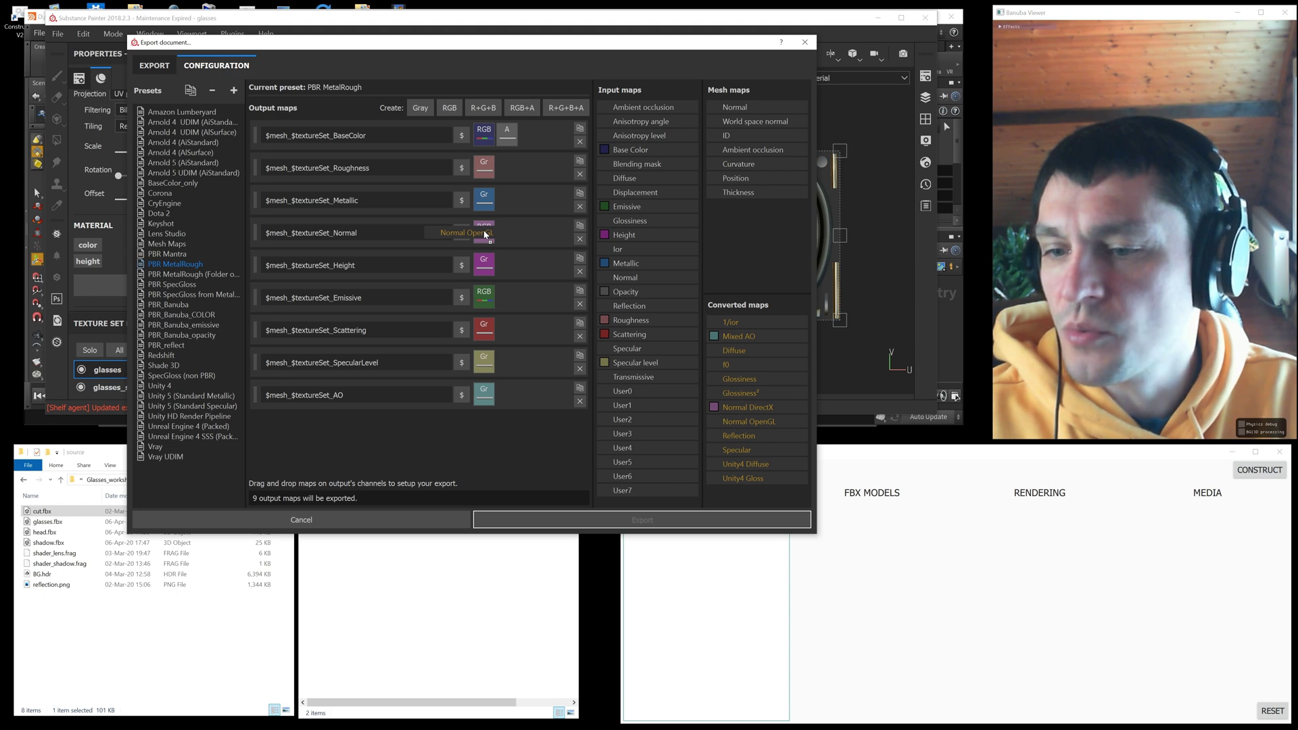
pyautogui.moveTo(486, 234); pyautogui.dragTo(483, 236)
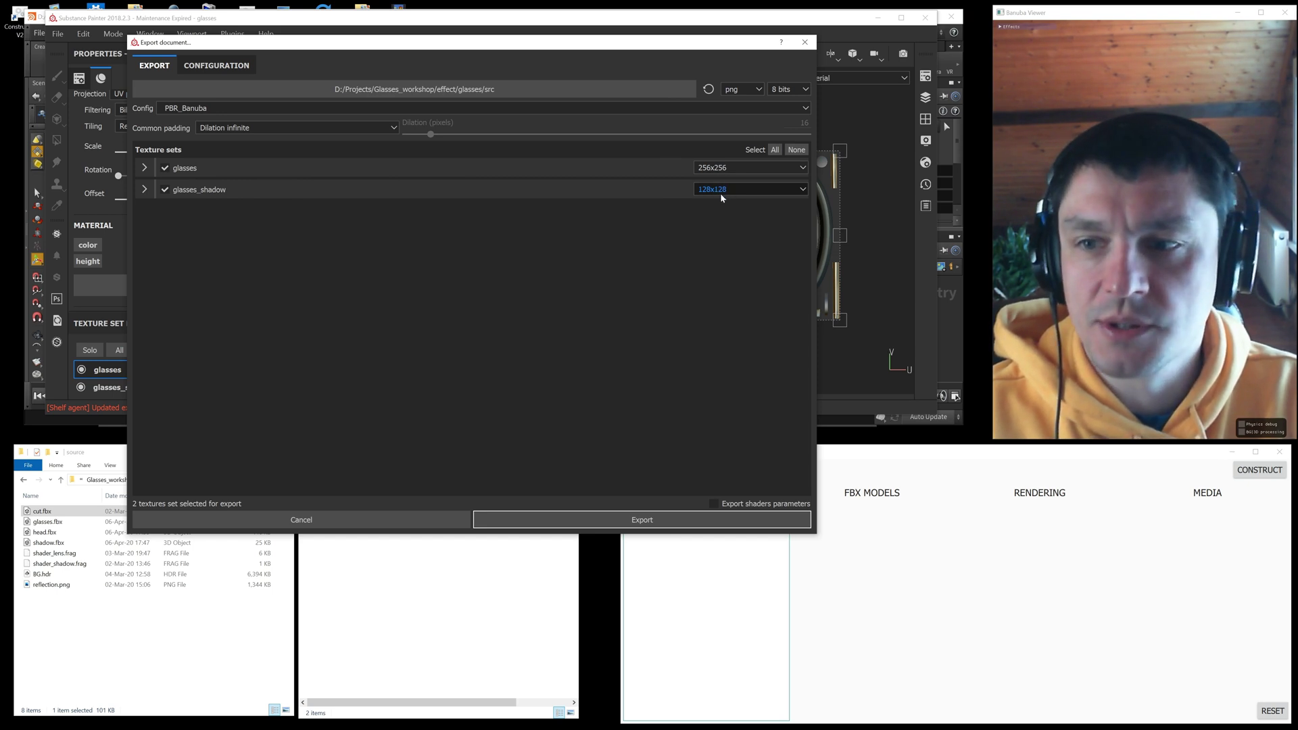
# - Export the glasses and glasses_shadow textures to src as 8-bit PNGs with the PBR_Banuba config, and select the exported files
pyautogui.click(655, 522)
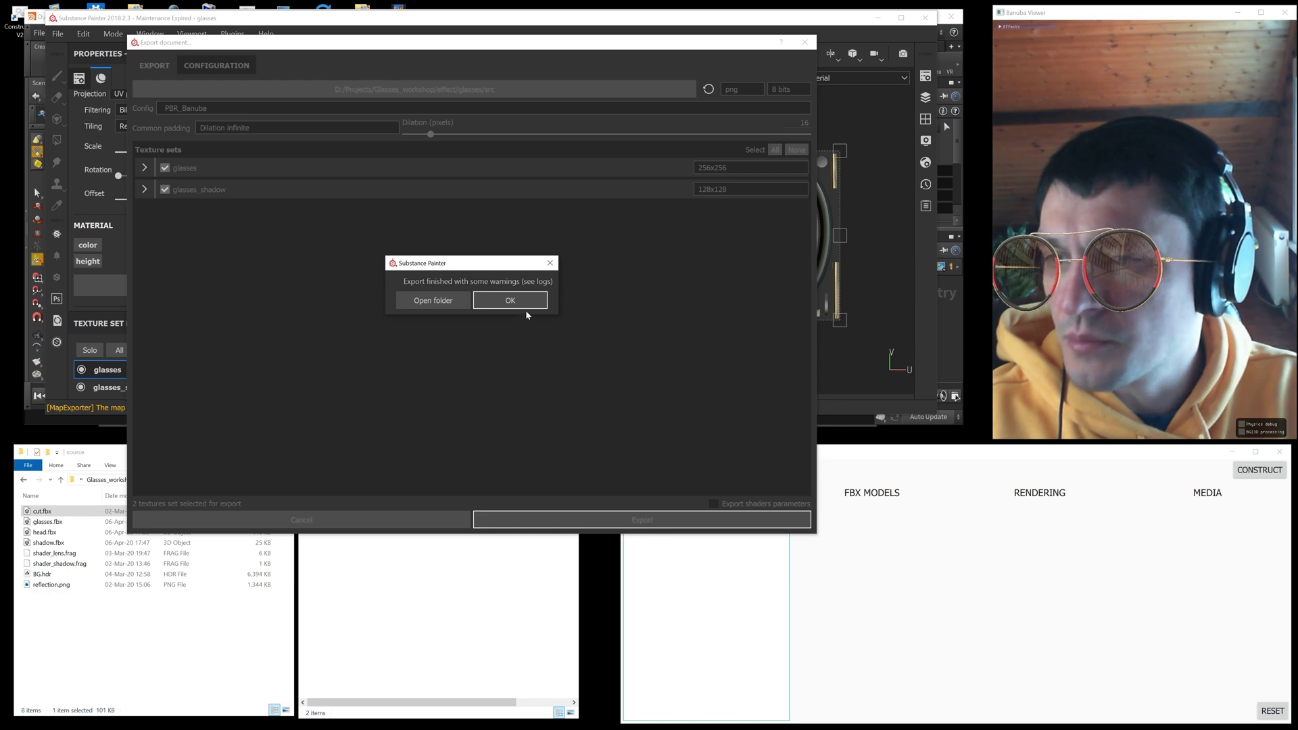
pyautogui.click(525, 302)
pyautogui.click(360, 534)
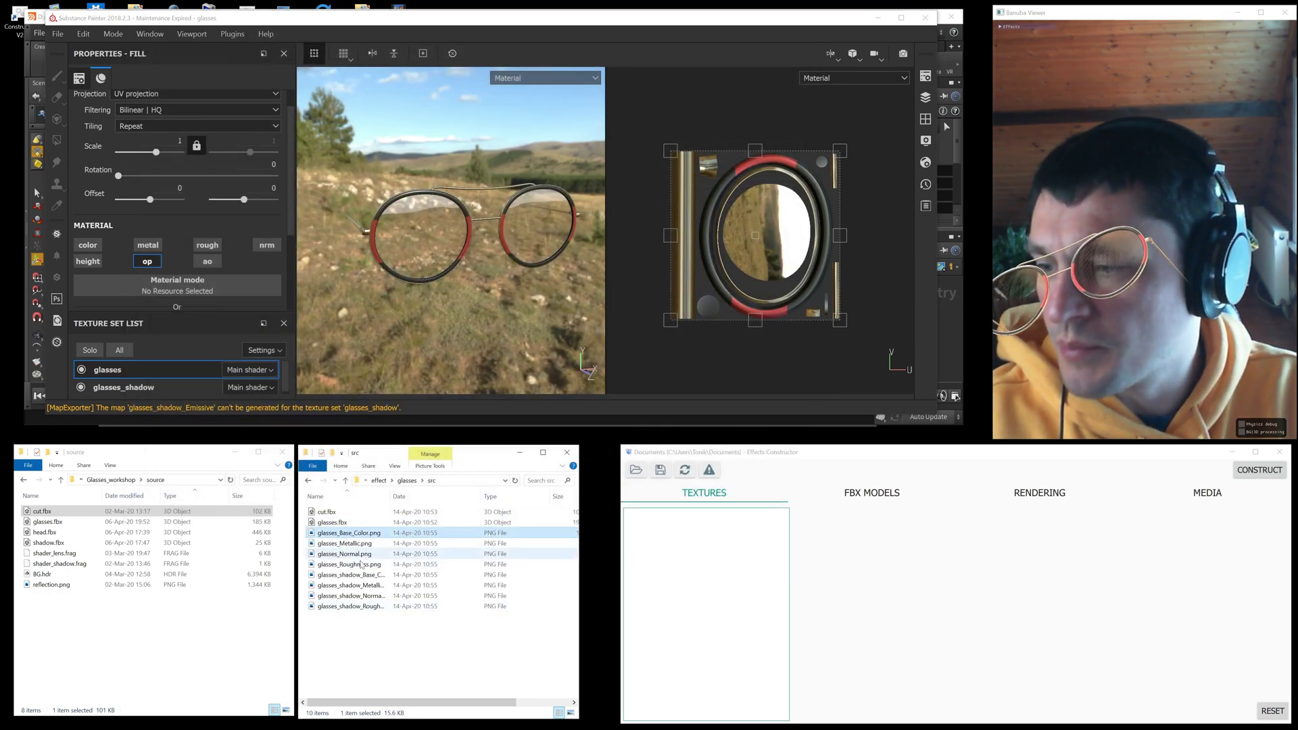
pyautogui.keyDown('shift'); pyautogui.click(355, 606); pyautogui.keyUp('shift')
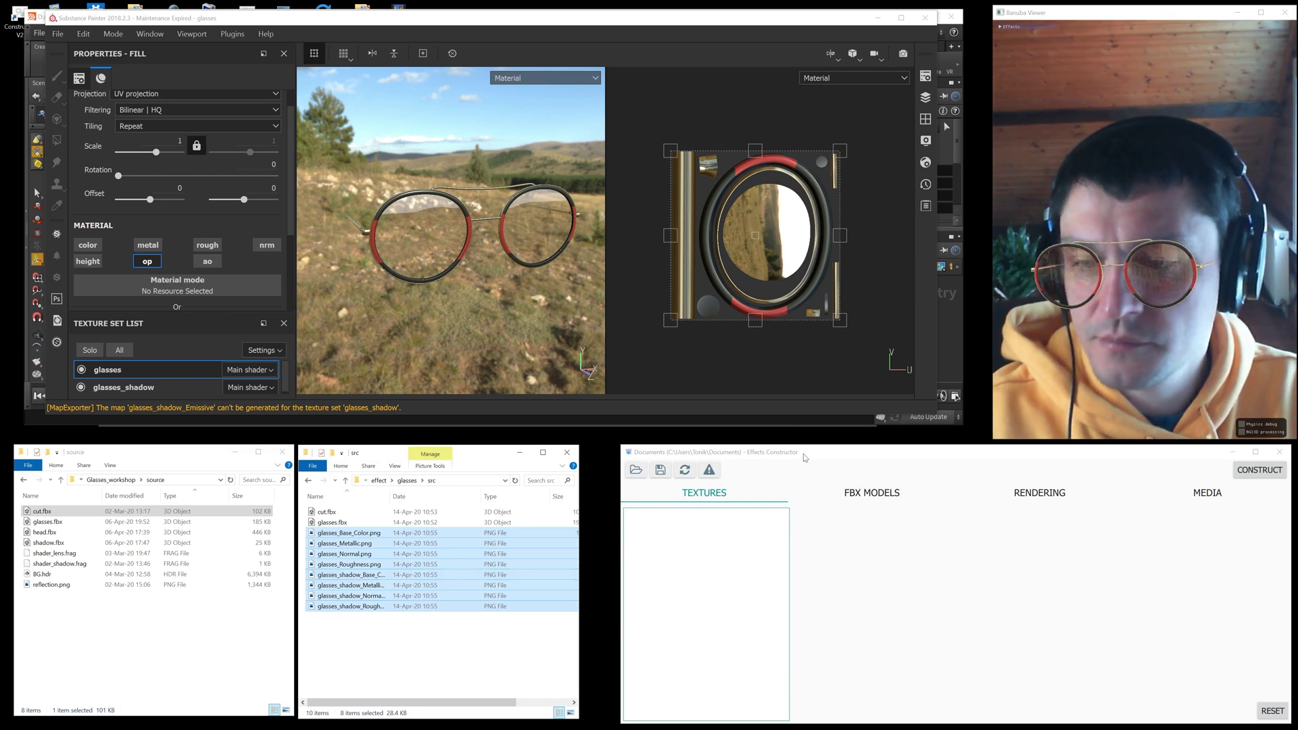
# - Save the Effects Constructor project in the effect's glasses folder
pyautogui.click(636, 471)
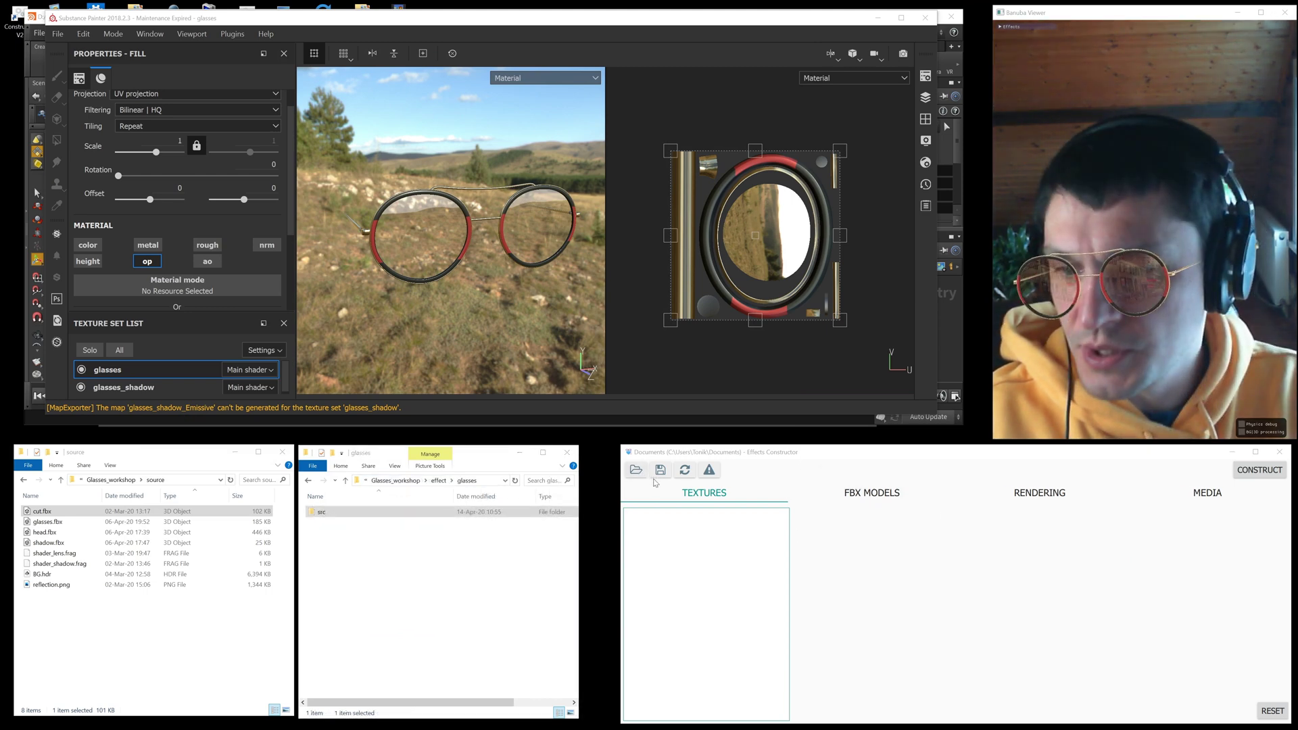
pyautogui.click(659, 471)
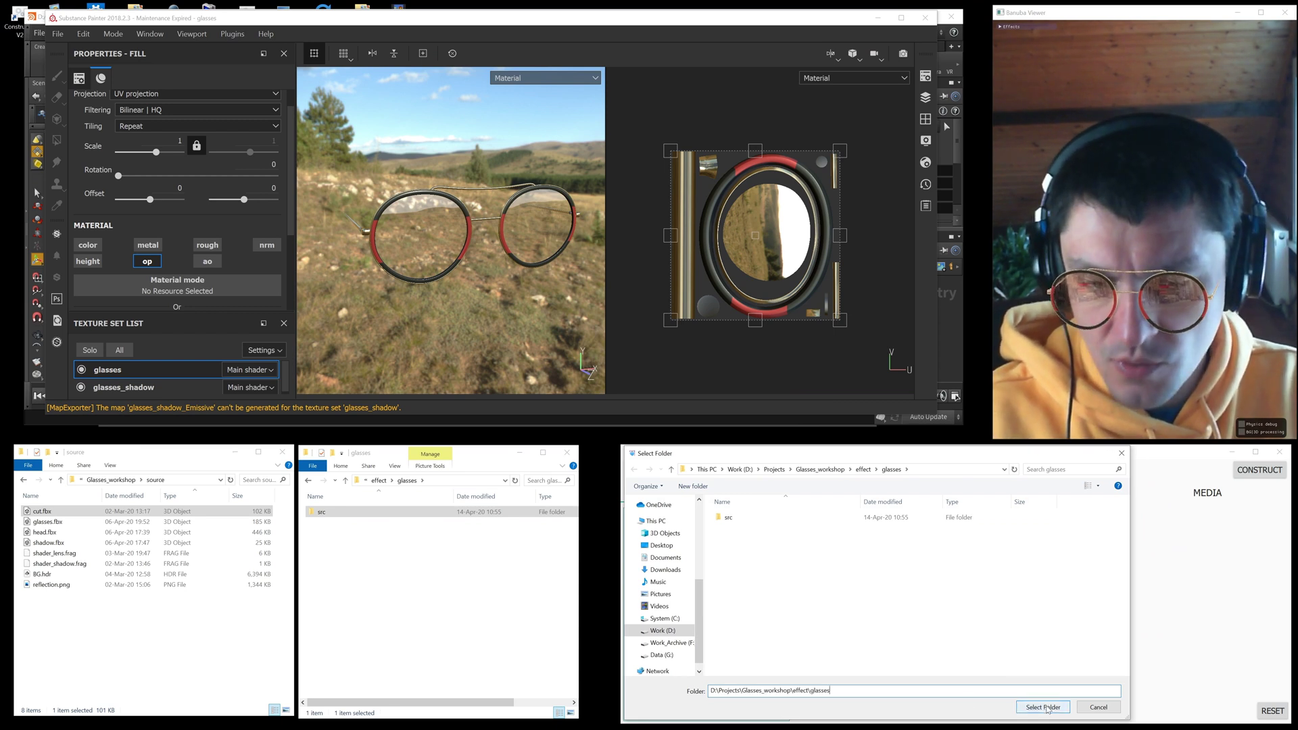
pyautogui.click(1044, 708)
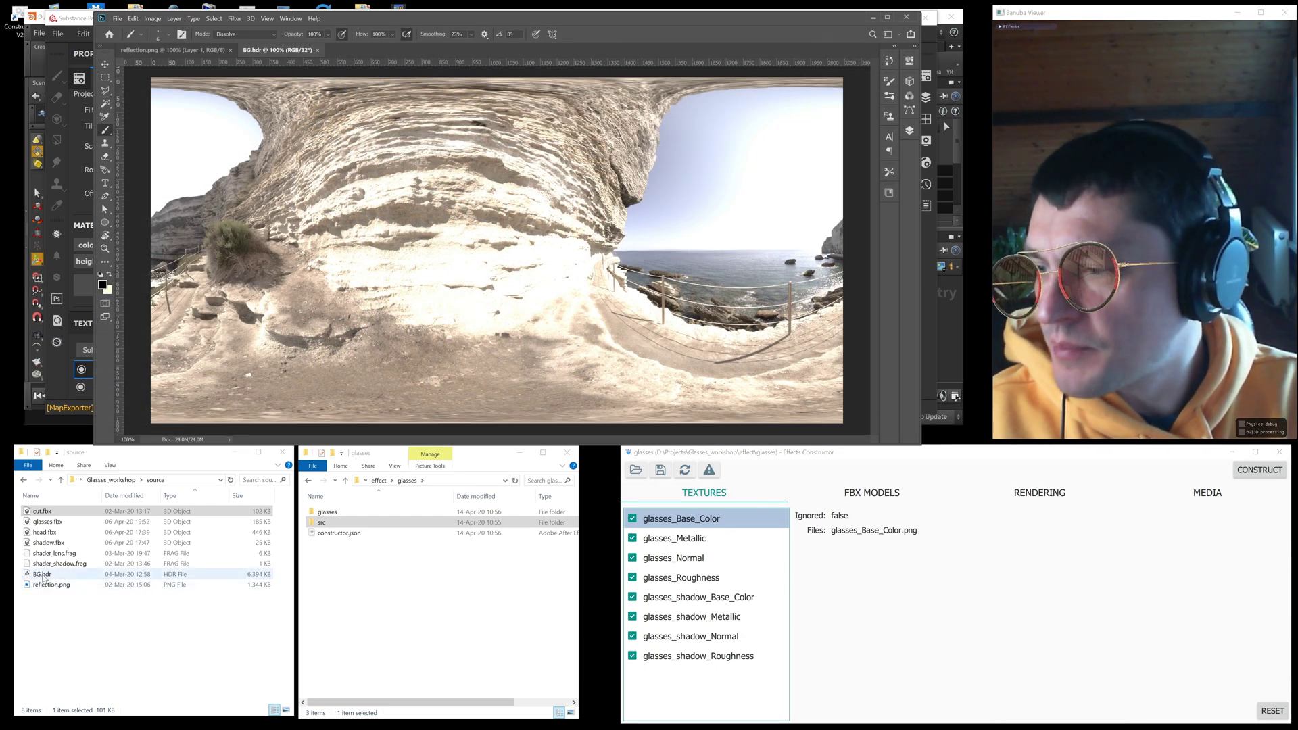
# - Copy BG.hdr from the source folder into the effect's src folder and refresh the project in Effects Constructor
pyautogui.moveTo(67, 574); pyautogui.dragTo(446, 663)
pyautogui.click(333, 526)
pyautogui.doubleClick(333, 527)
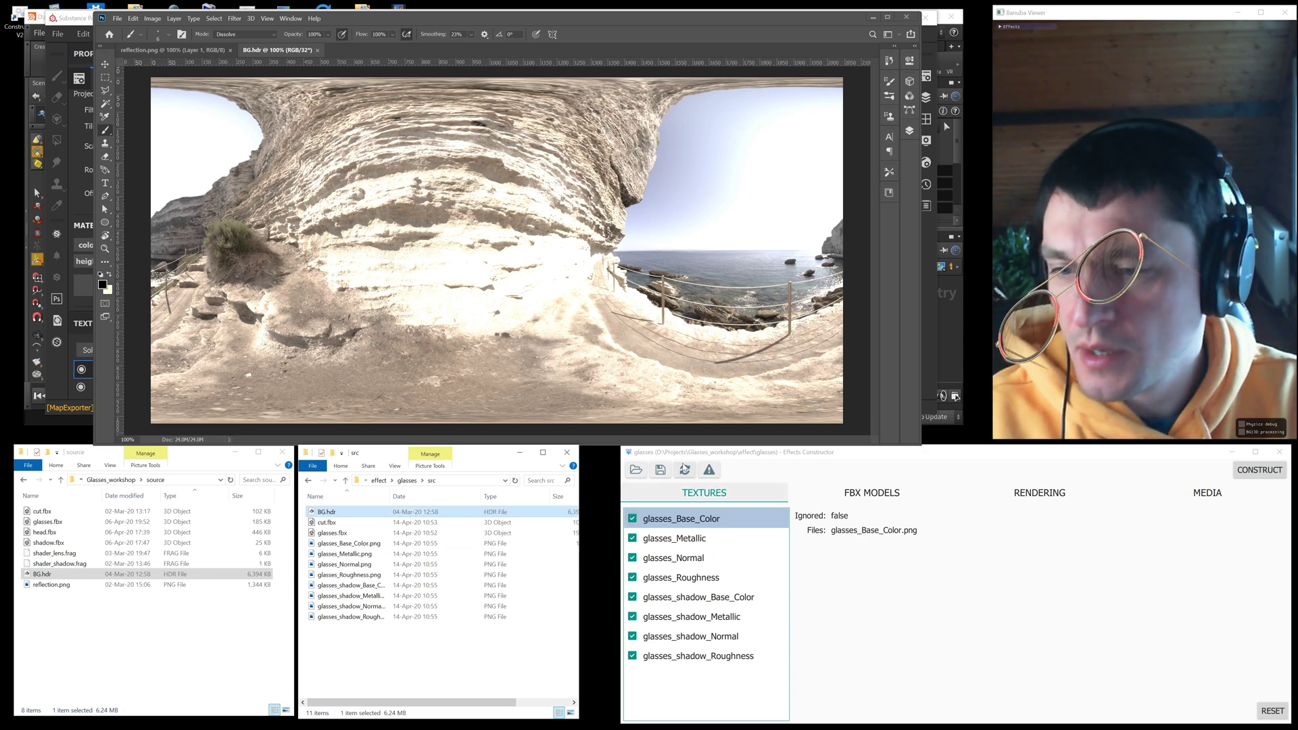
pyautogui.click(685, 469)
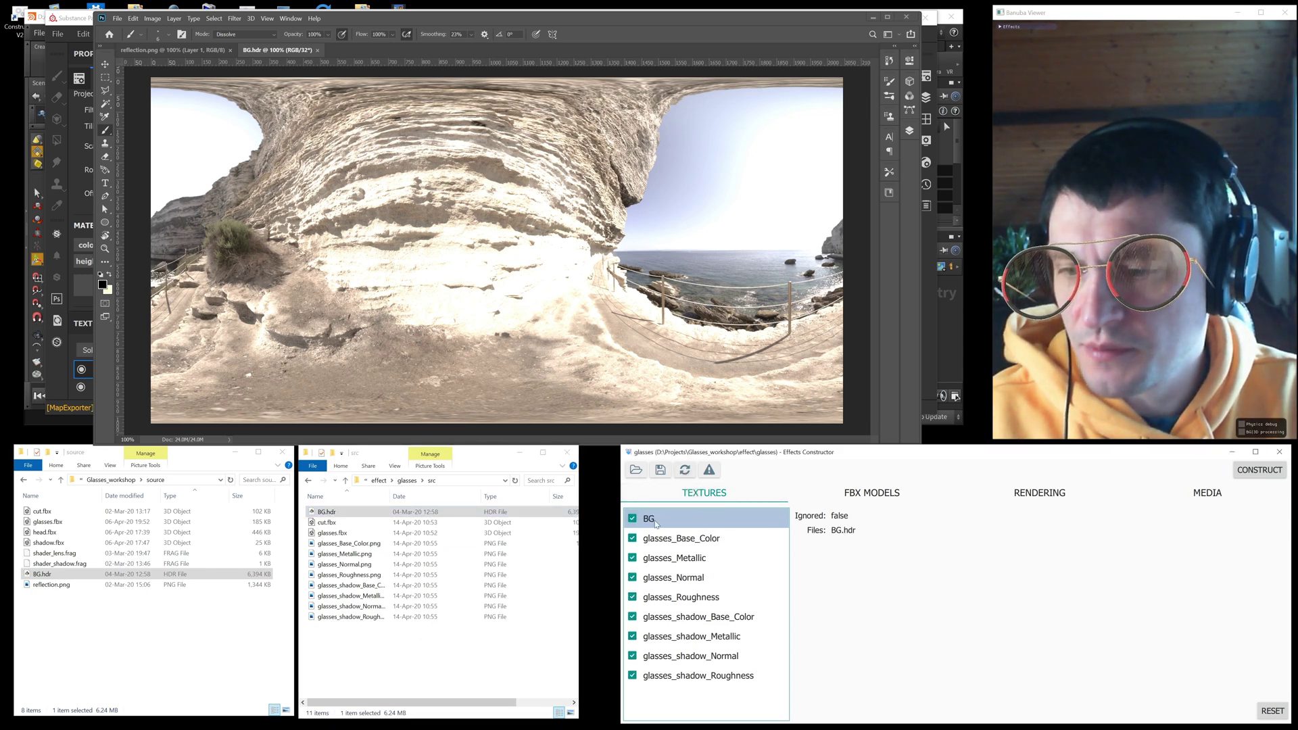
# - Open the generated glasses subfolder and examine the converted KTX textures for the glasses and the glasses shadow
pyautogui.click(407, 481)
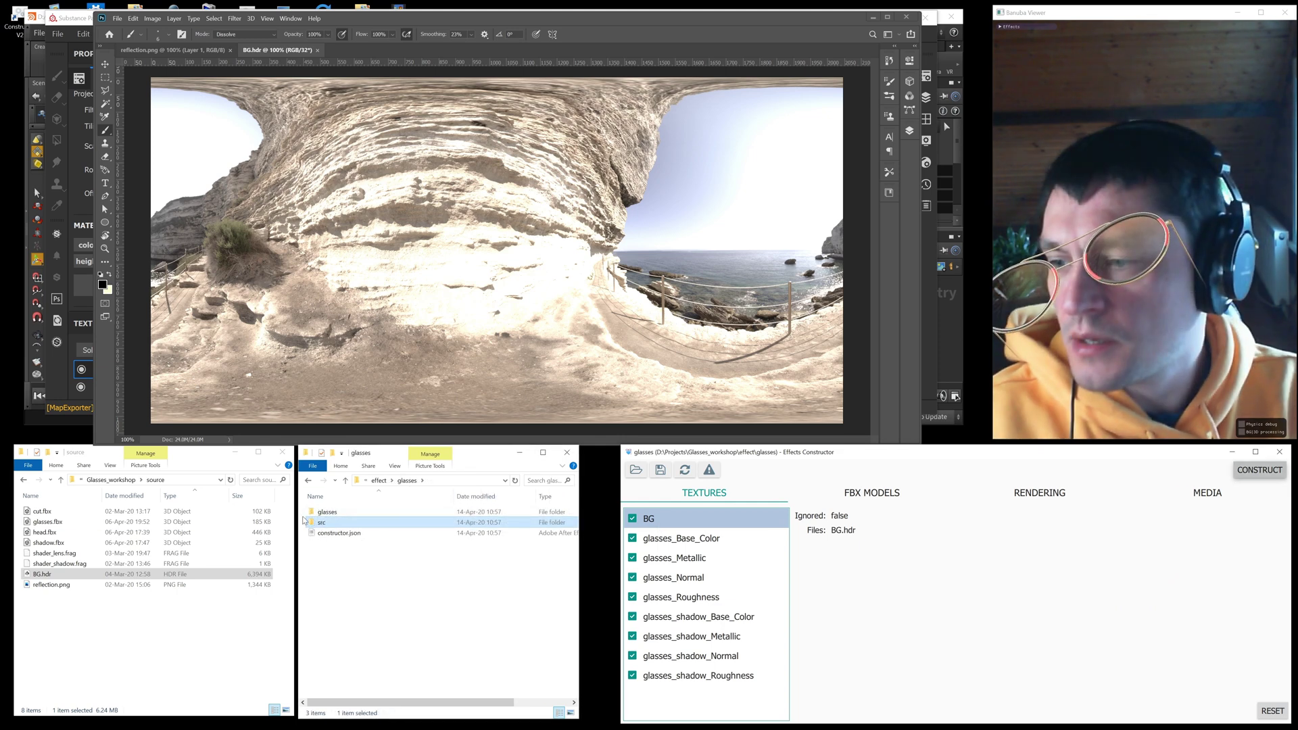
pyautogui.click(331, 515)
pyautogui.doubleClick(331, 514)
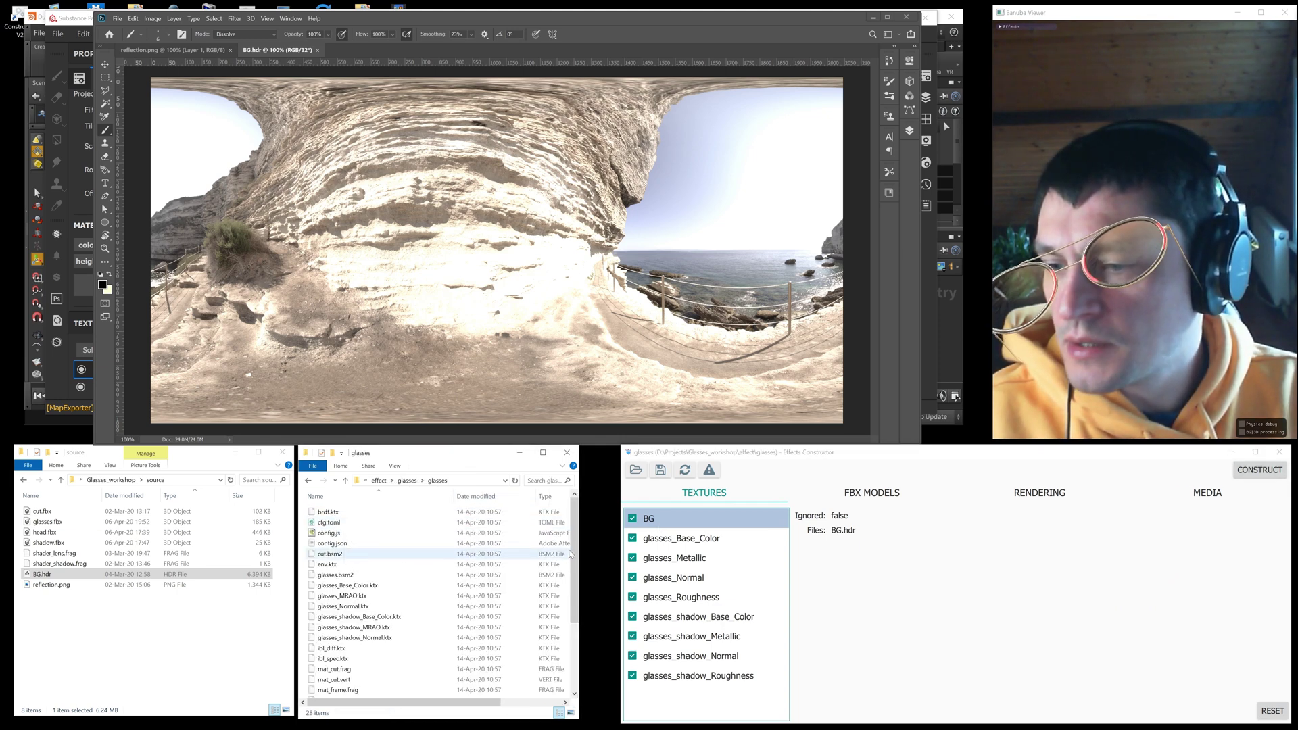
pyautogui.scroll(-1, 576, 551)
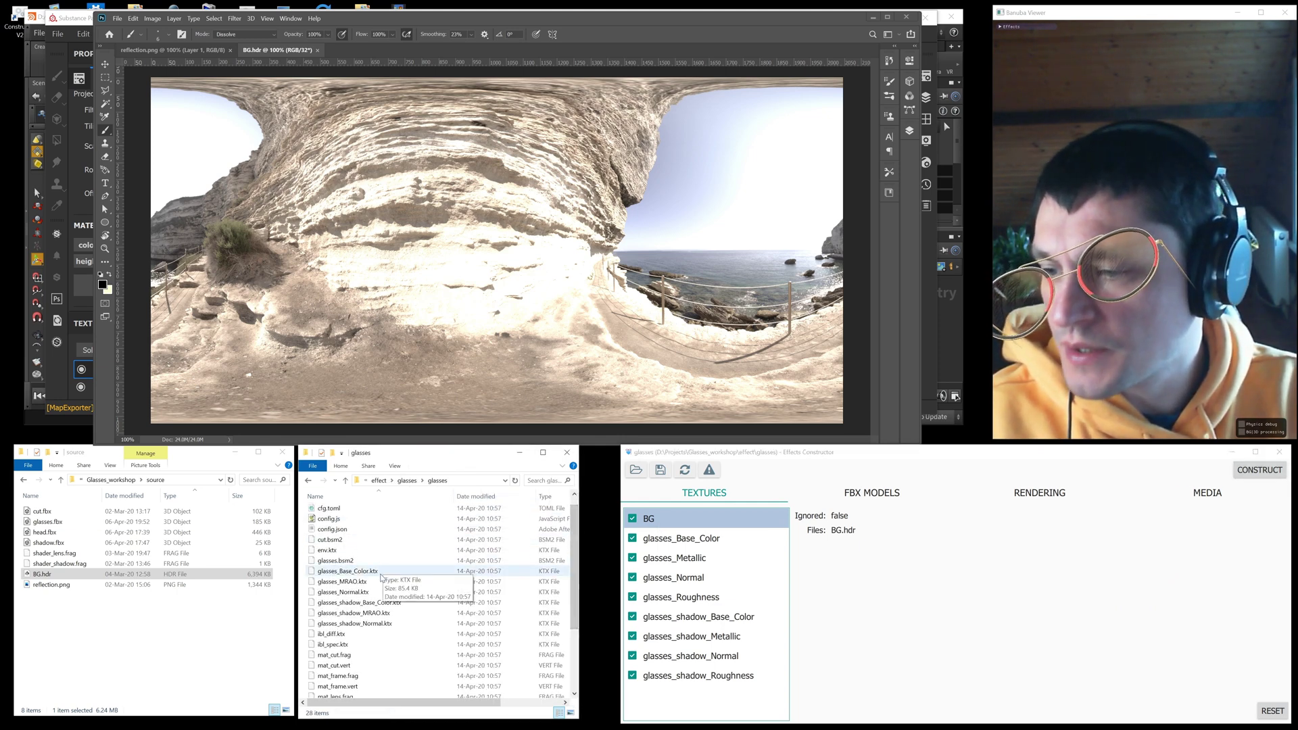
pyautogui.click(365, 572)
pyautogui.keyDown('shift'); pyautogui.click(369, 593); pyautogui.keyUp('shift')
pyautogui.click(372, 604)
pyautogui.keyDown('shift'); pyautogui.click(375, 624); pyautogui.keyUp('shift')
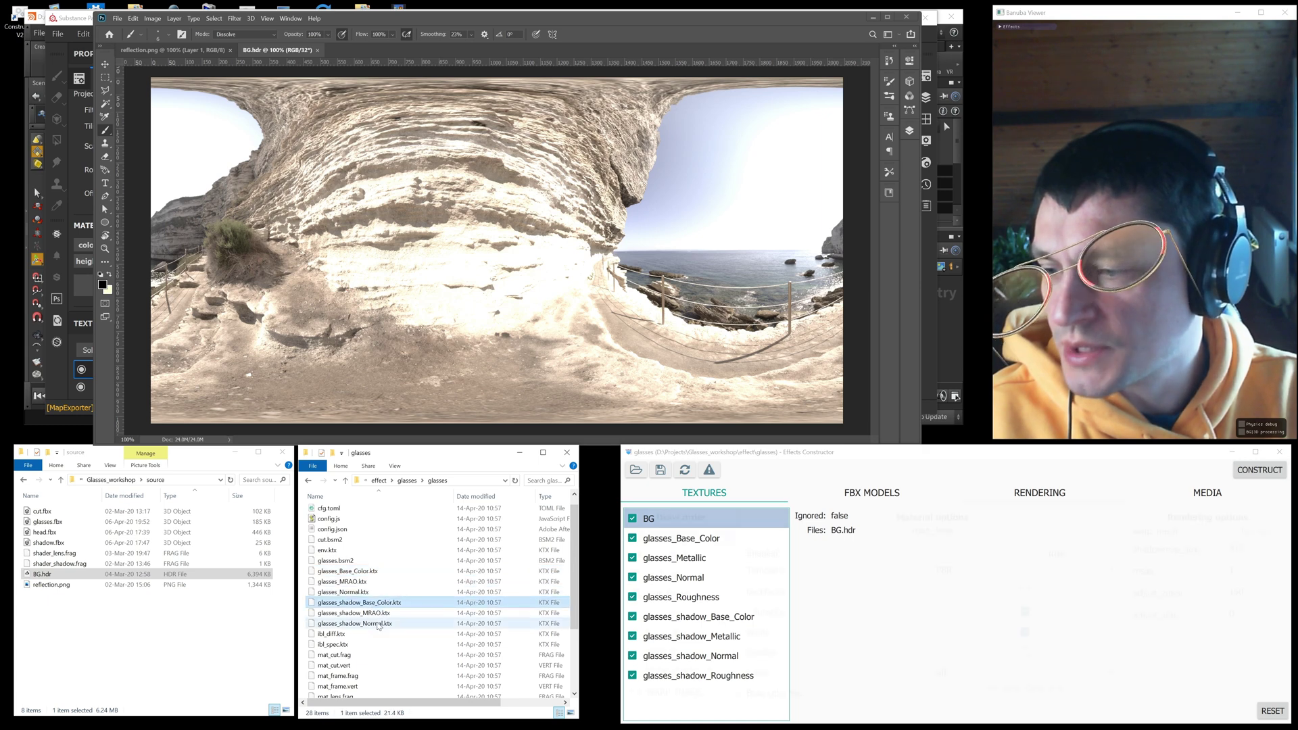
# - Arrange the rendering draw order as mat_cut, mat_frame, mat_shadow, mat_lens
pyautogui.click(1040, 493)
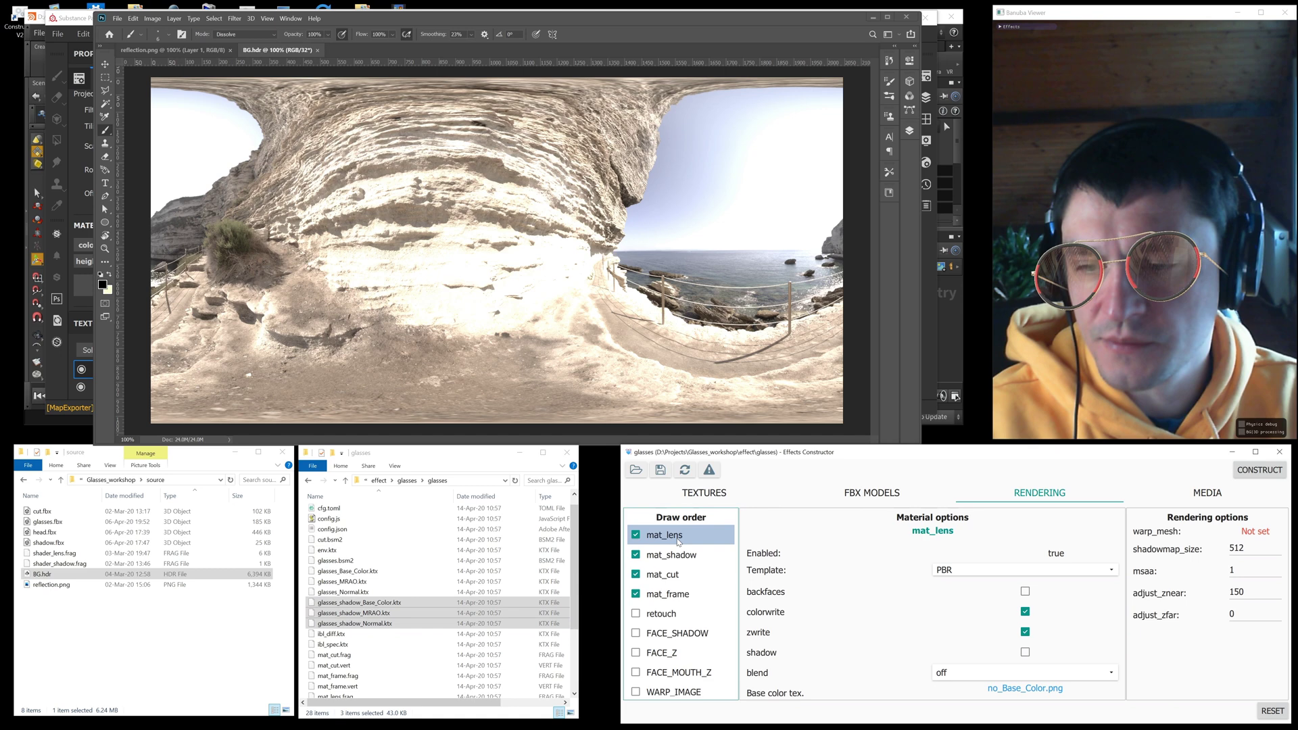
pyautogui.moveTo(681, 565); pyautogui.dragTo(682, 584)
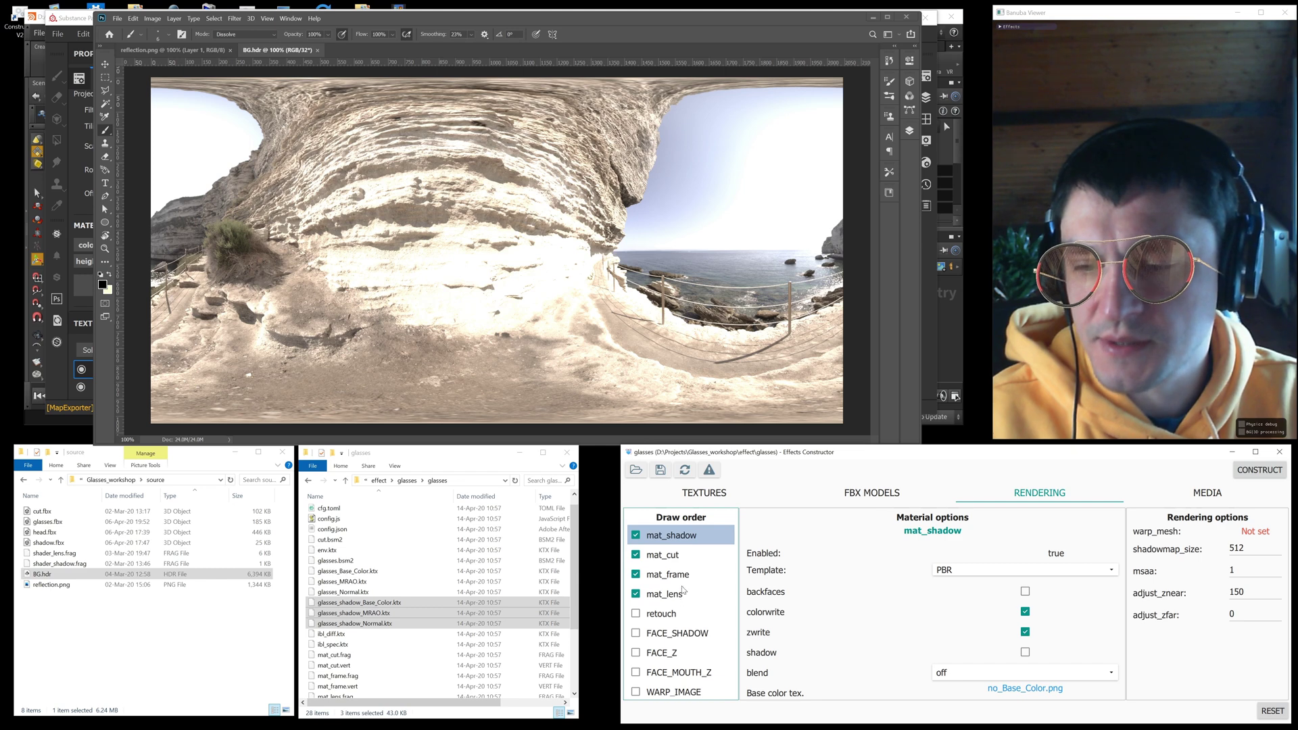
pyautogui.moveTo(687, 542); pyautogui.dragTo(690, 593)
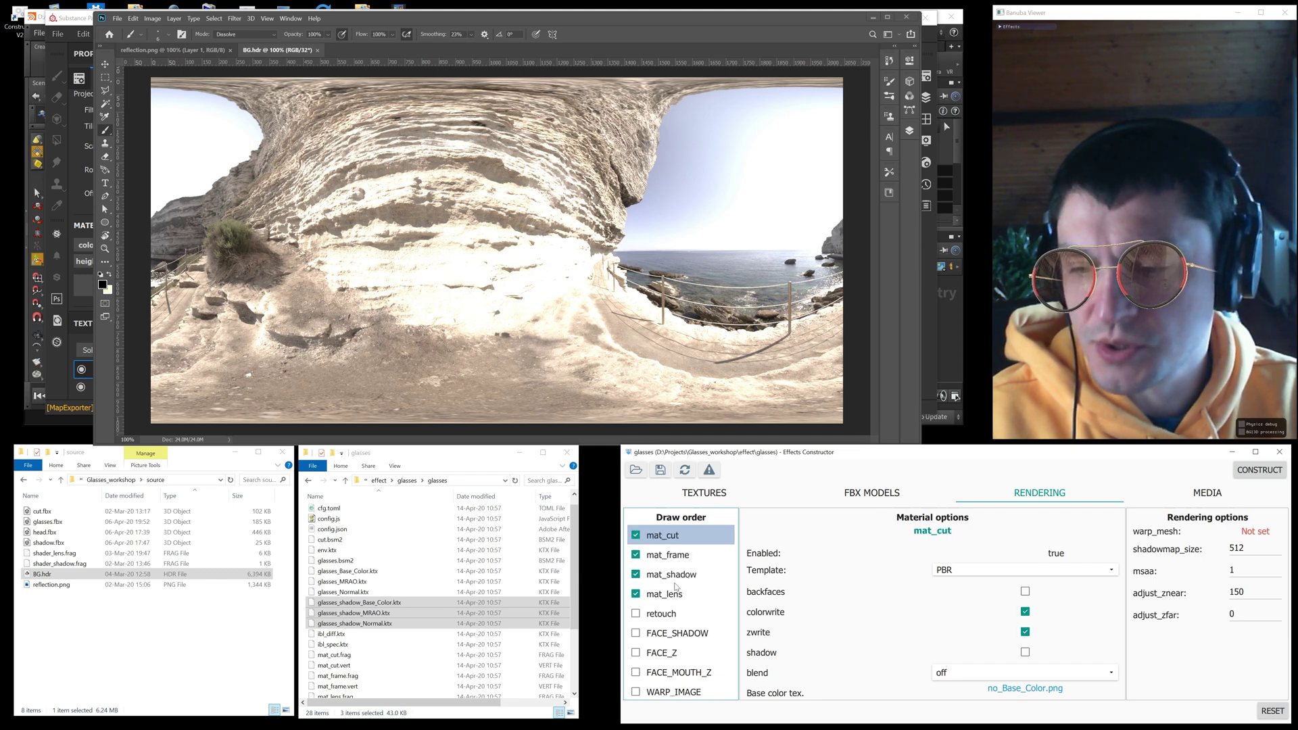
pyautogui.press('Down')
pyautogui.press('Down')
pyautogui.press('Down')
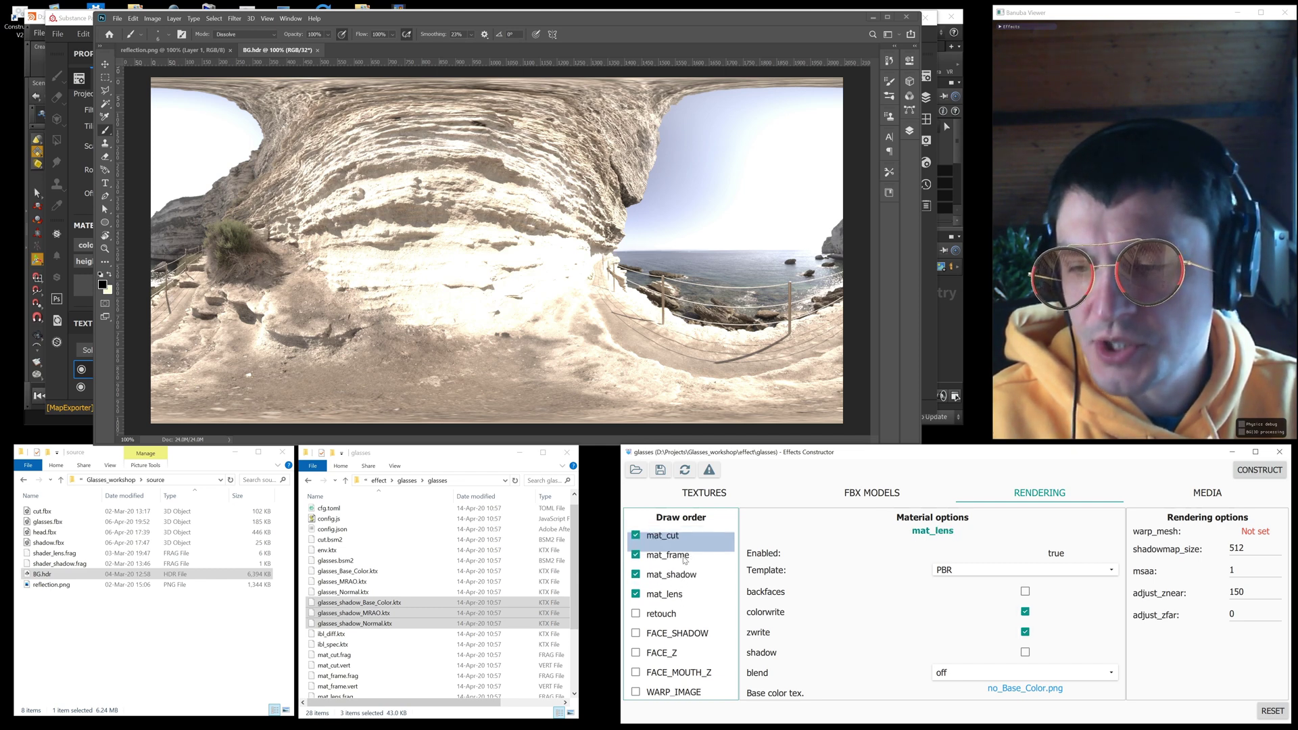
# - Set the template of the mat_cut material to Cut
pyautogui.click(684, 537)
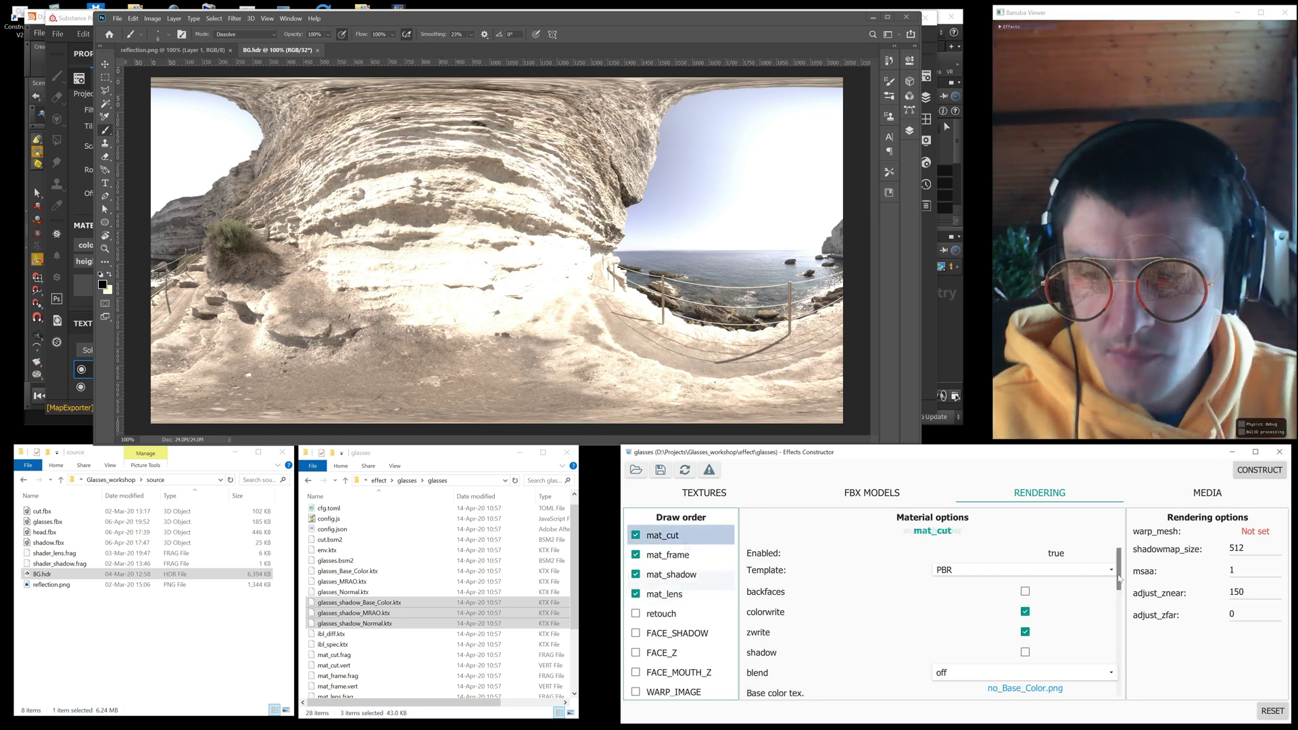
pyautogui.click(950, 570)
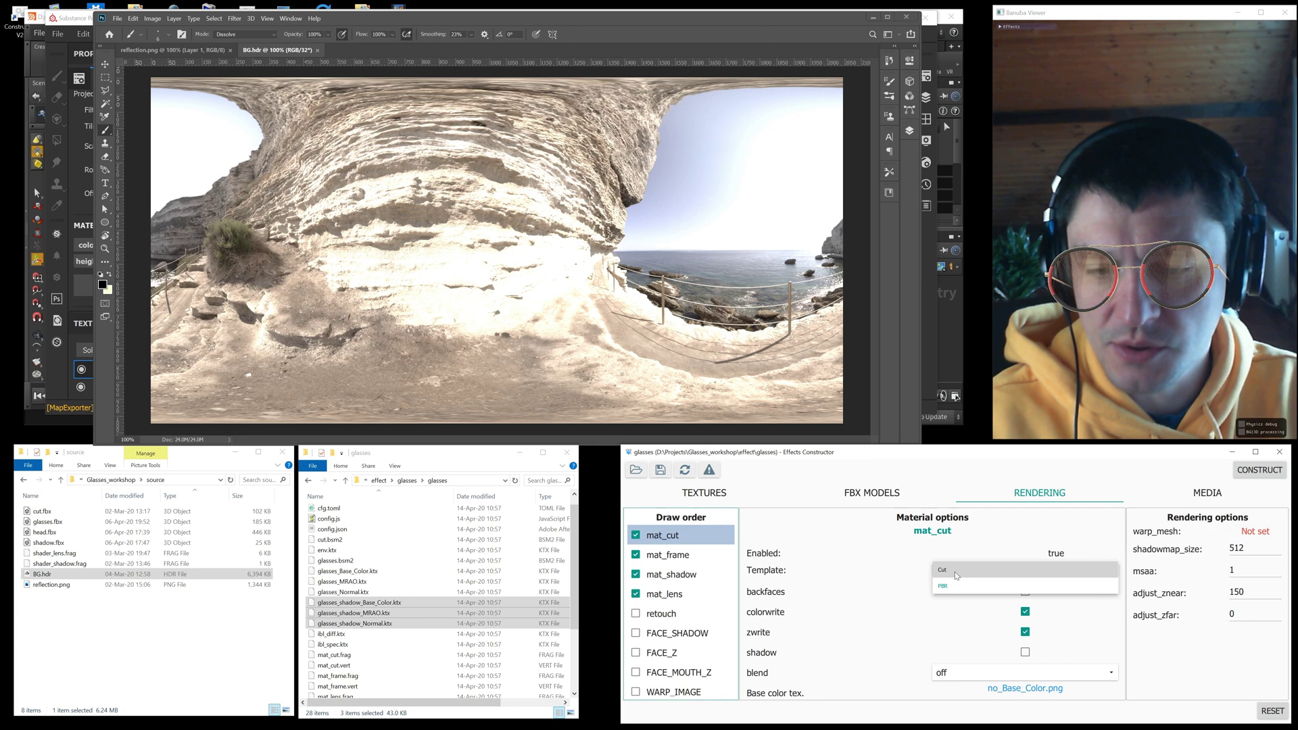
pyautogui.click(957, 571)
# - Set the mat_frame material's blend mode to alpha and assign glasses_Base_Color.ktx as its base color texture
pyautogui.click(668, 555)
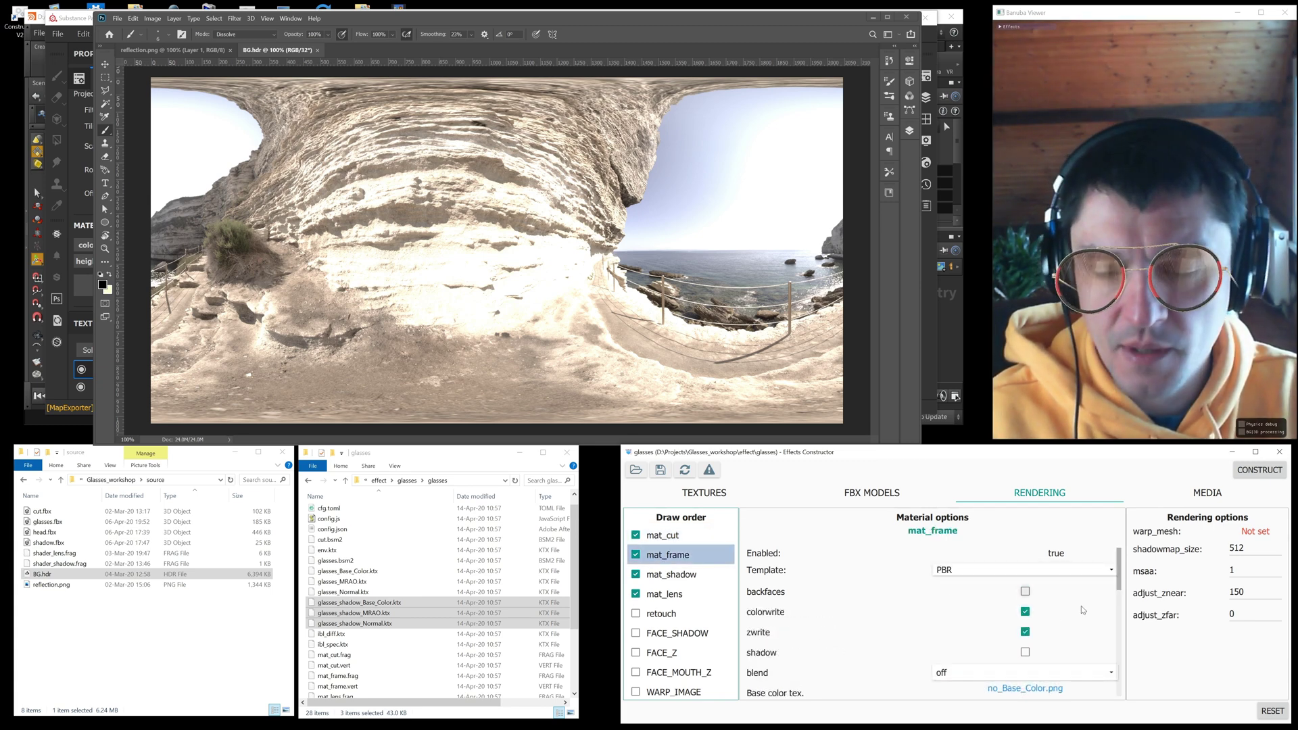
pyautogui.click(1062, 673)
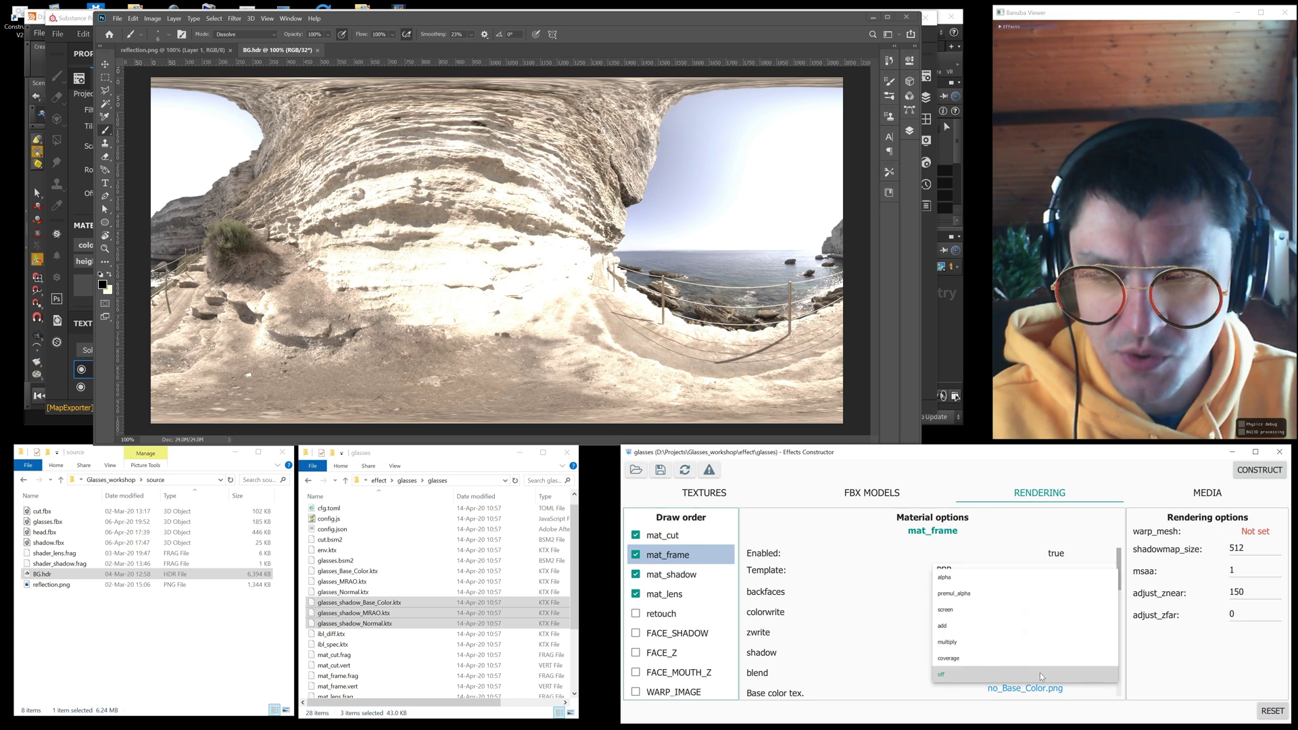
pyautogui.click(969, 580)
pyautogui.scroll(-3, 1121, 598)
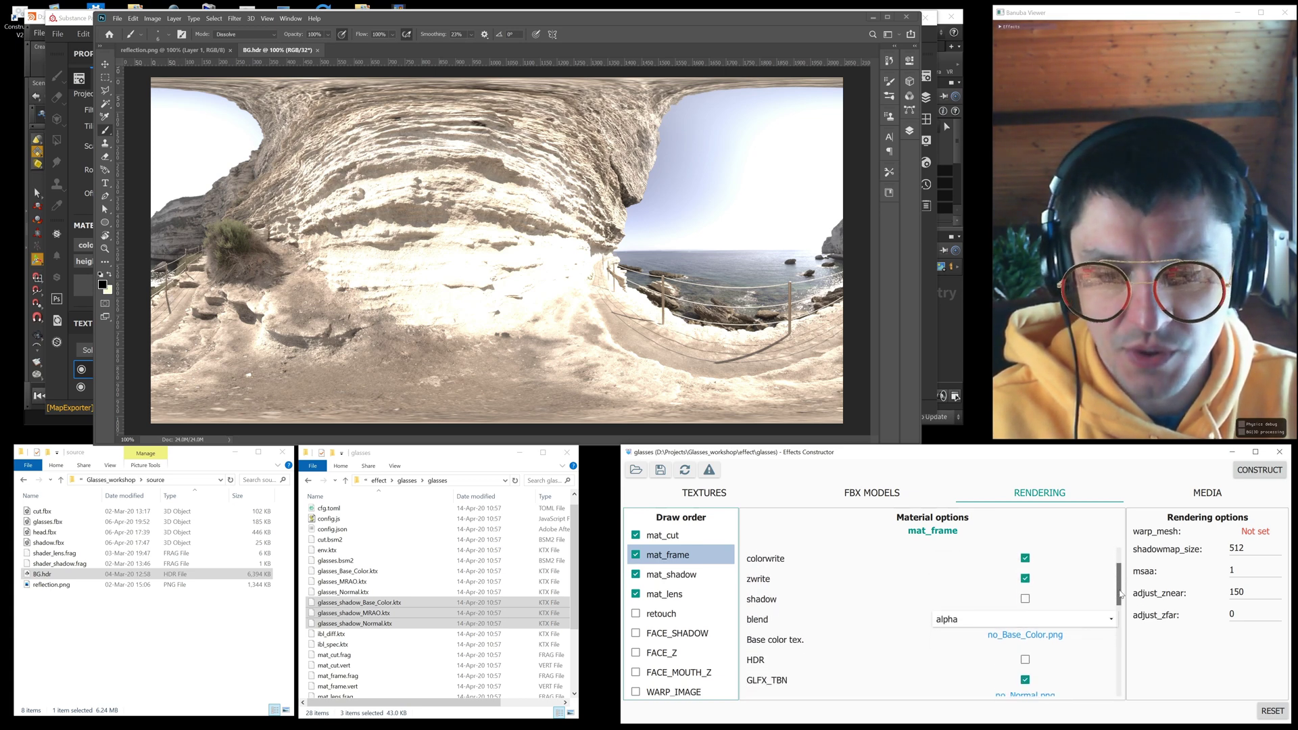
pyautogui.scroll(-1, 1121, 598)
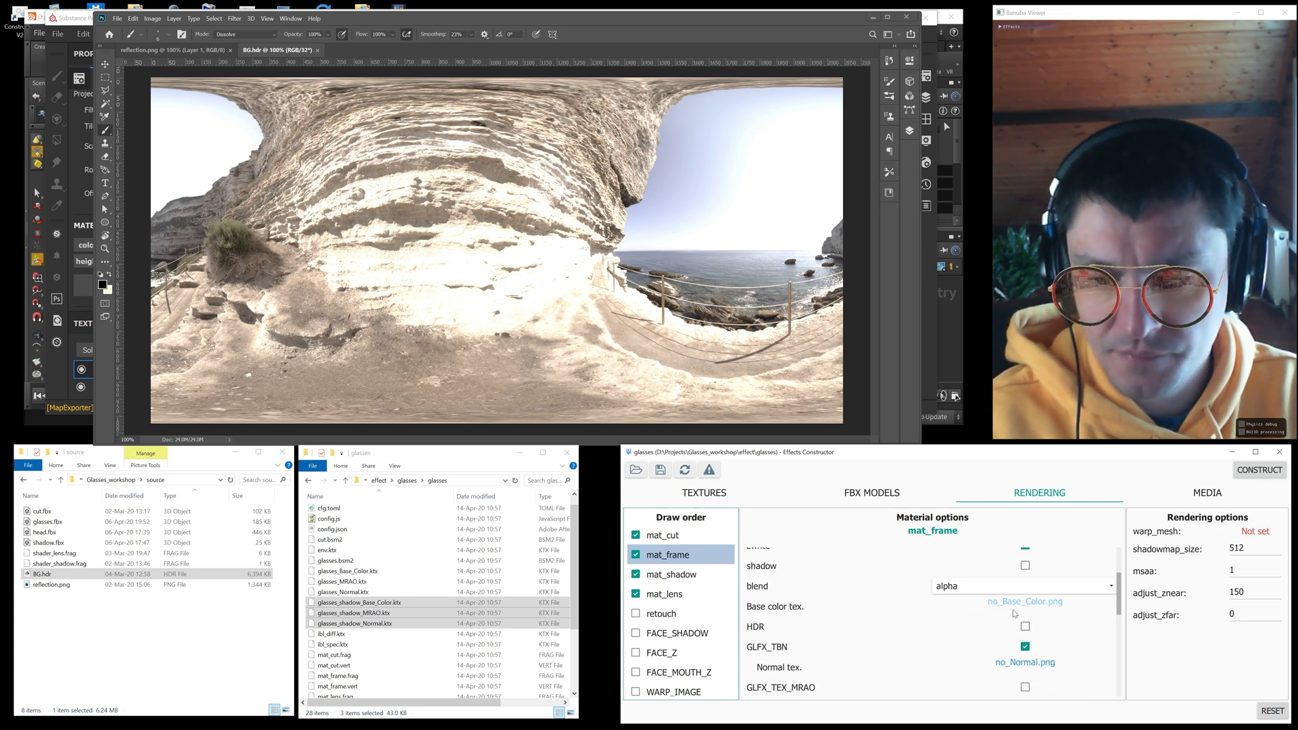
pyautogui.click(1016, 602)
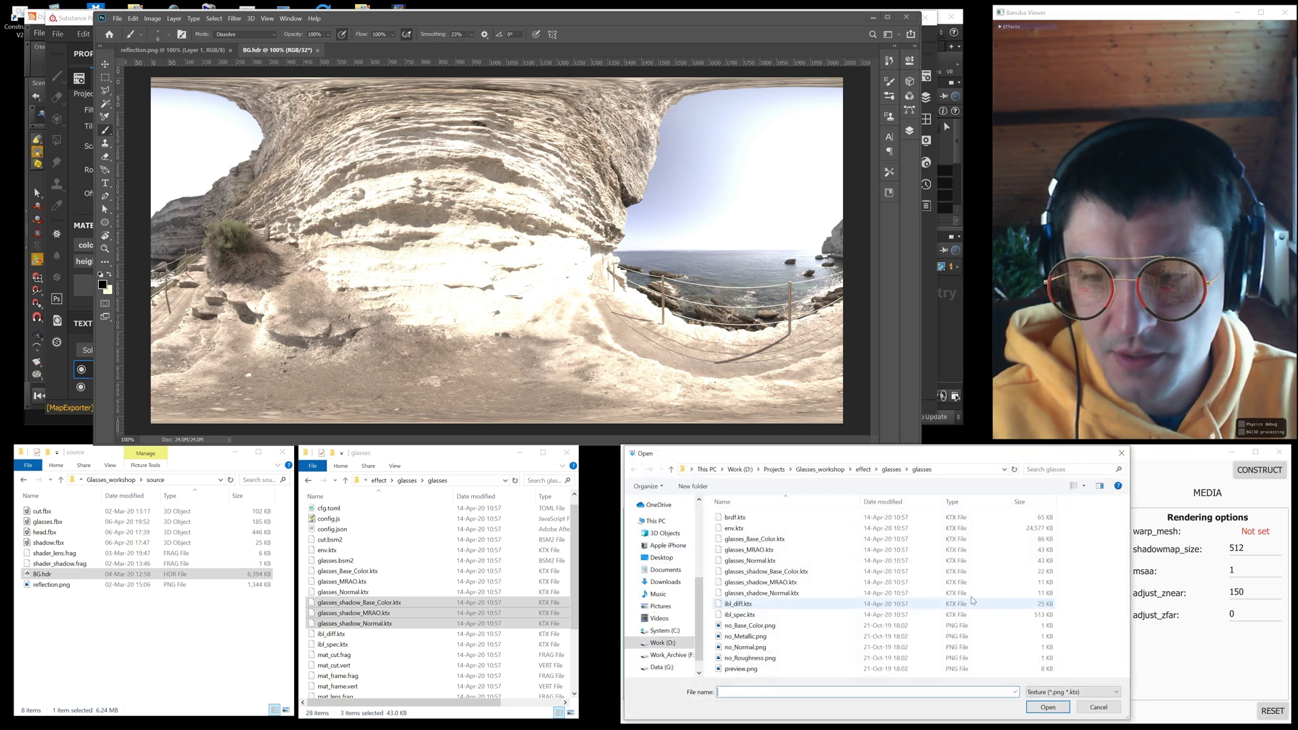
pyautogui.click(764, 540)
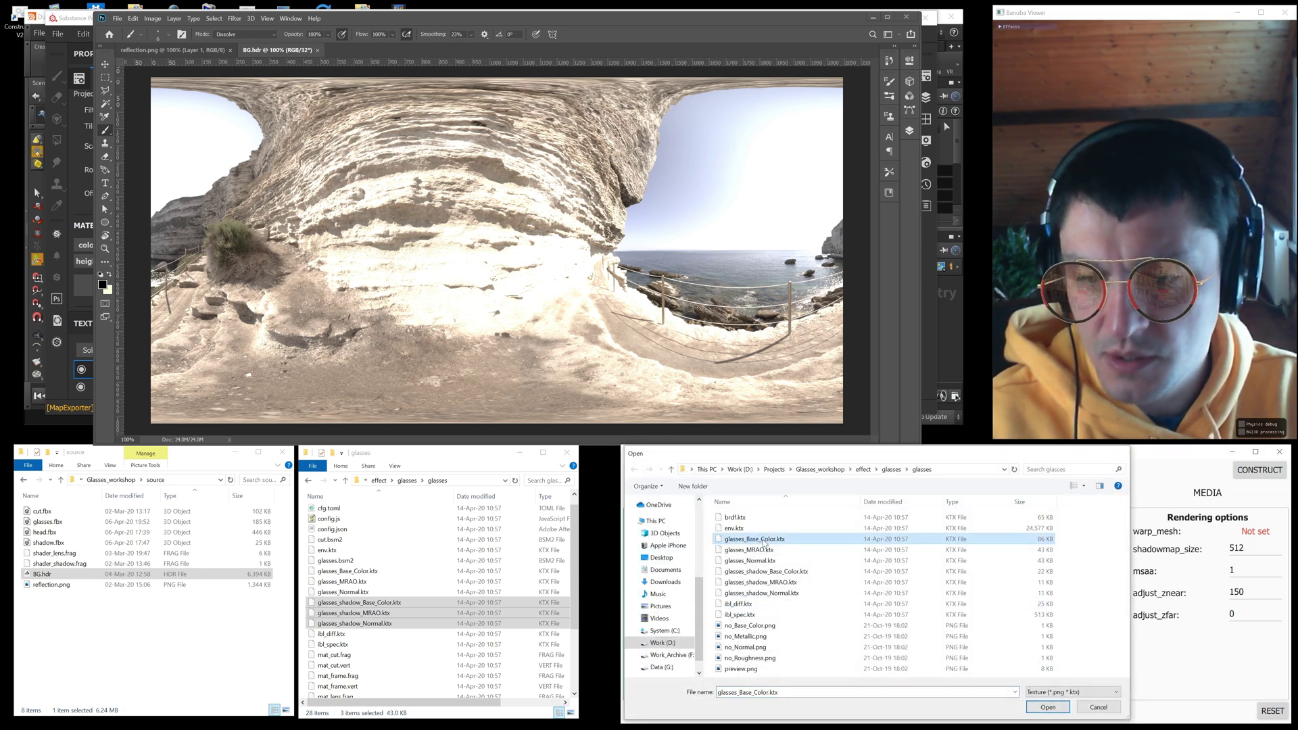
pyautogui.doubleClick(763, 540)
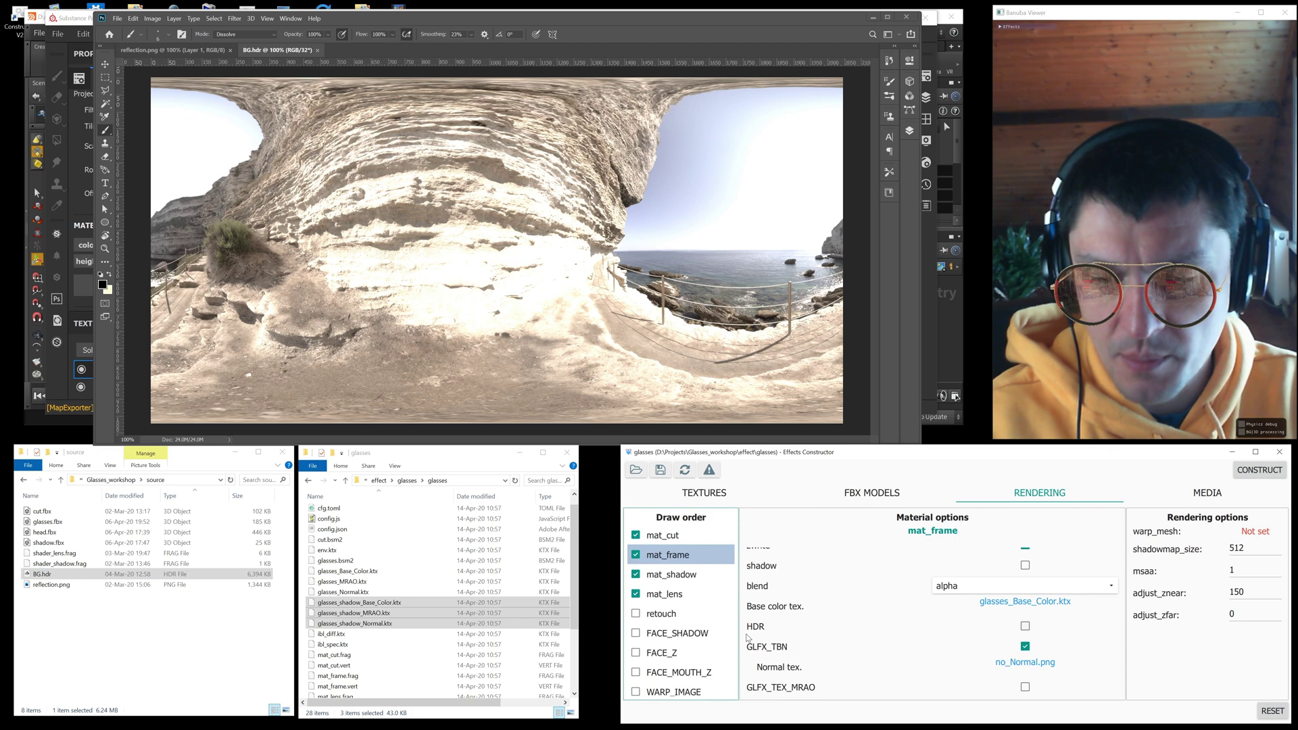
# - Enable HDR for mat_frame and assign glasses_Normal.ktx as its normal texture
pyautogui.click(1025, 626)
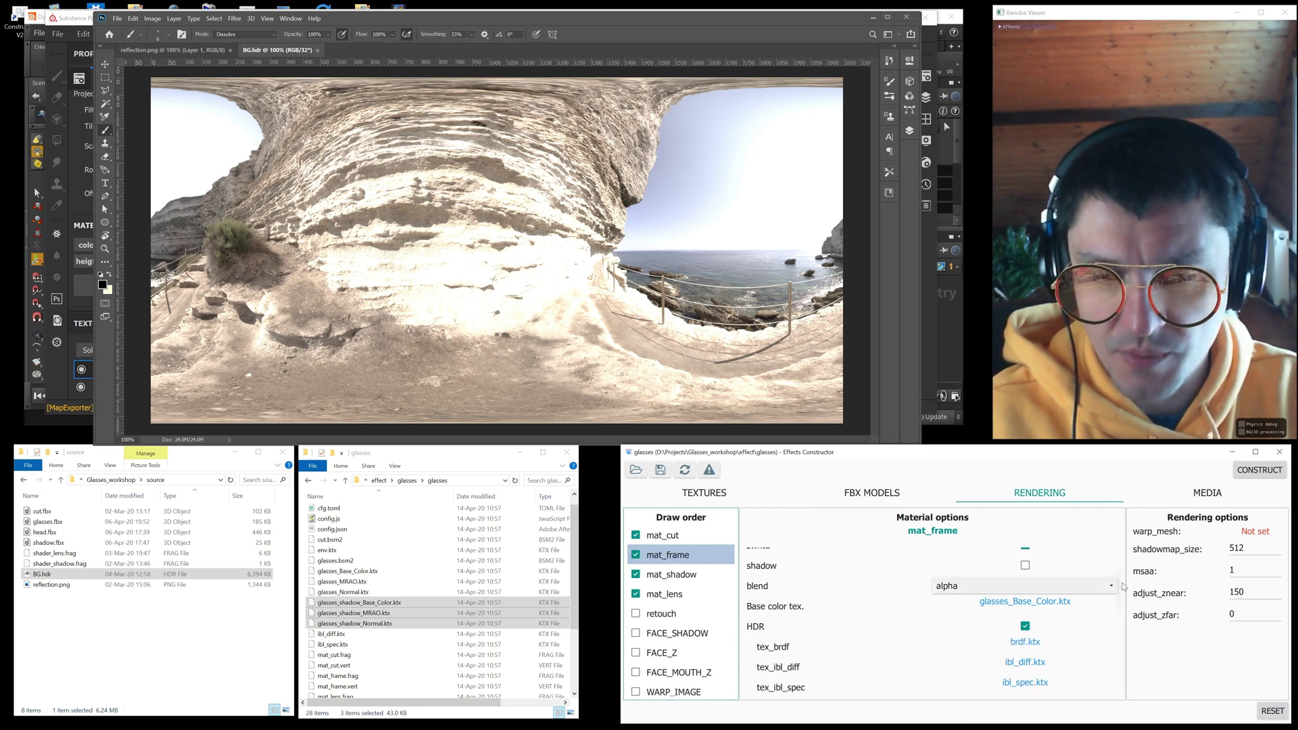
pyautogui.scroll(-5, 1081, 609)
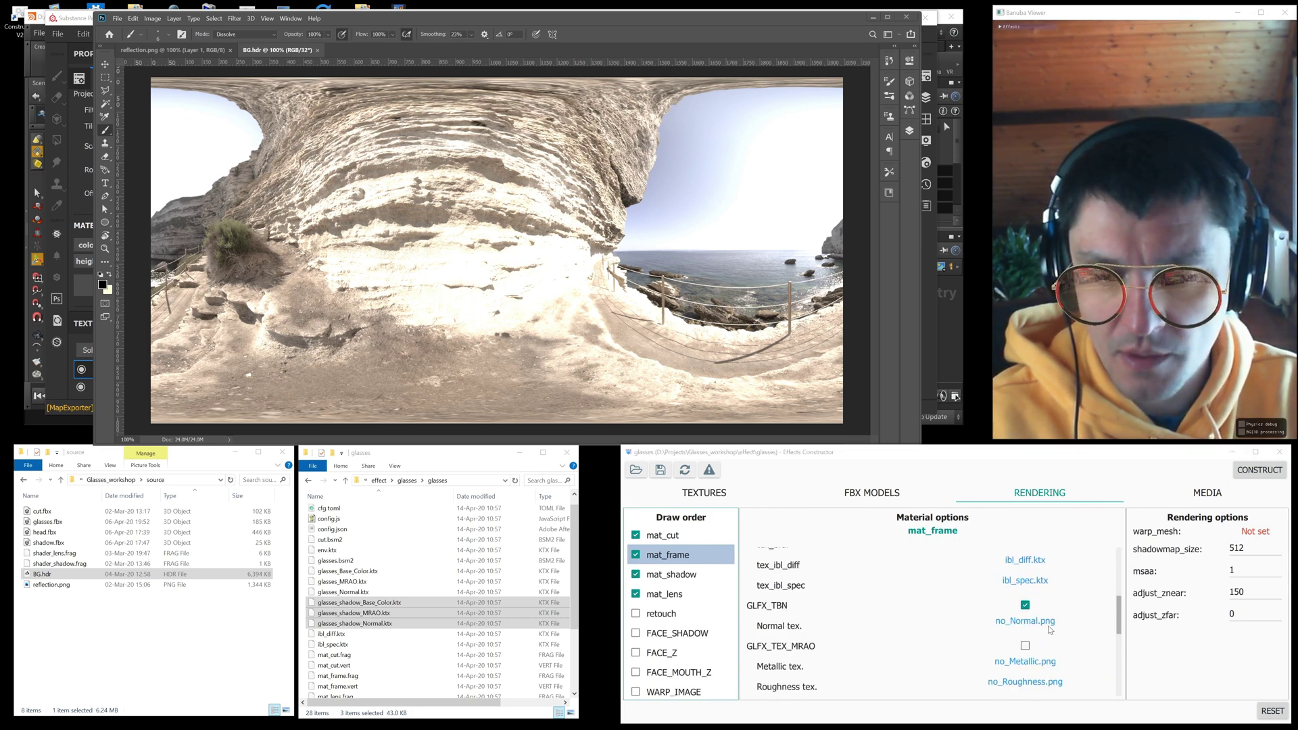
pyautogui.click(1050, 627)
pyautogui.doubleClick(777, 563)
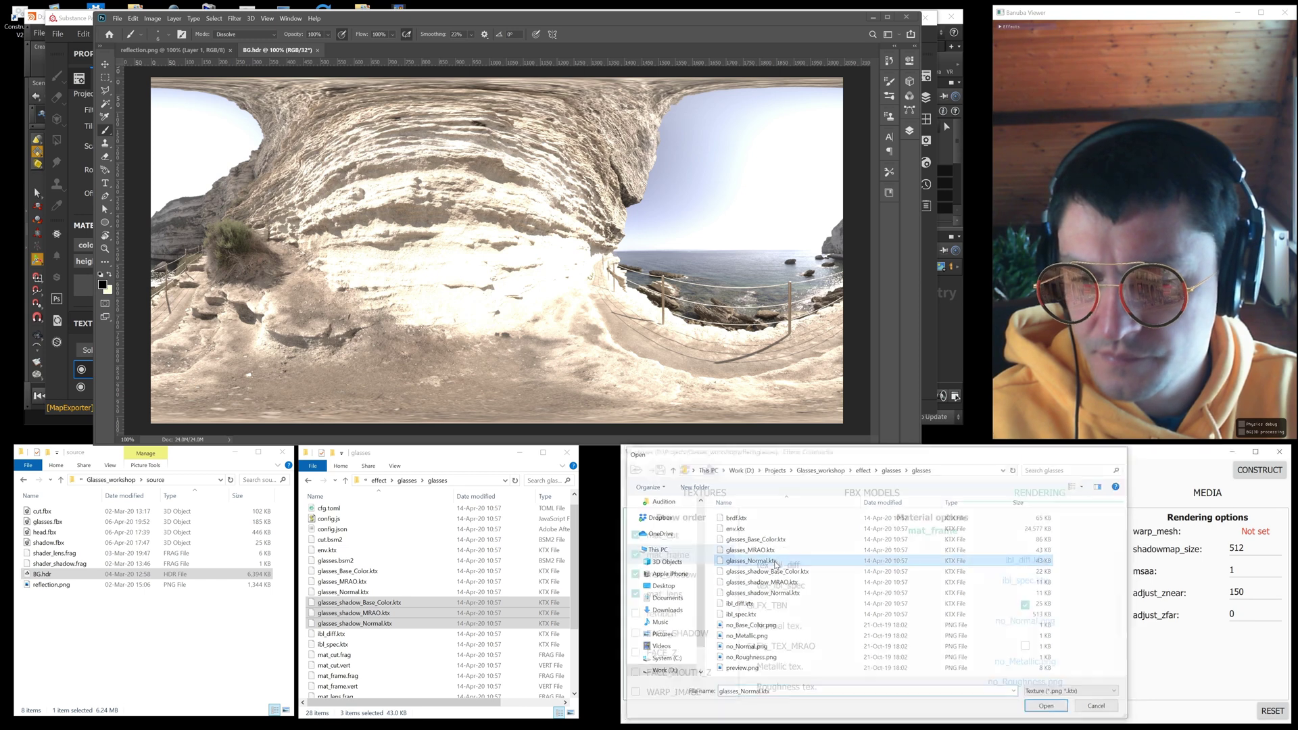
# - Enable GLFX_TEX_MRAO for mat_frame and assign glasses_MRAO.ktx as its MRAO texture
pyautogui.moveTo(1119, 617); pyautogui.dragTo(1121, 630)
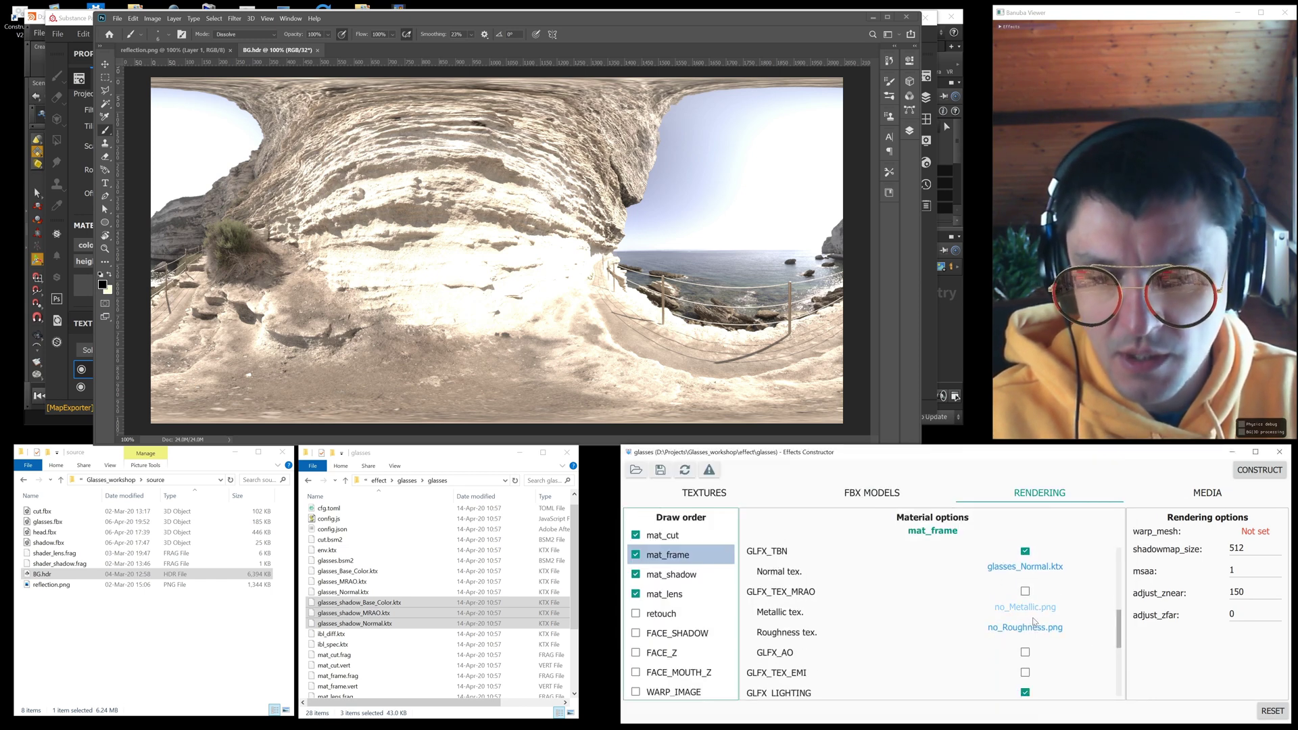
pyautogui.click(346, 582)
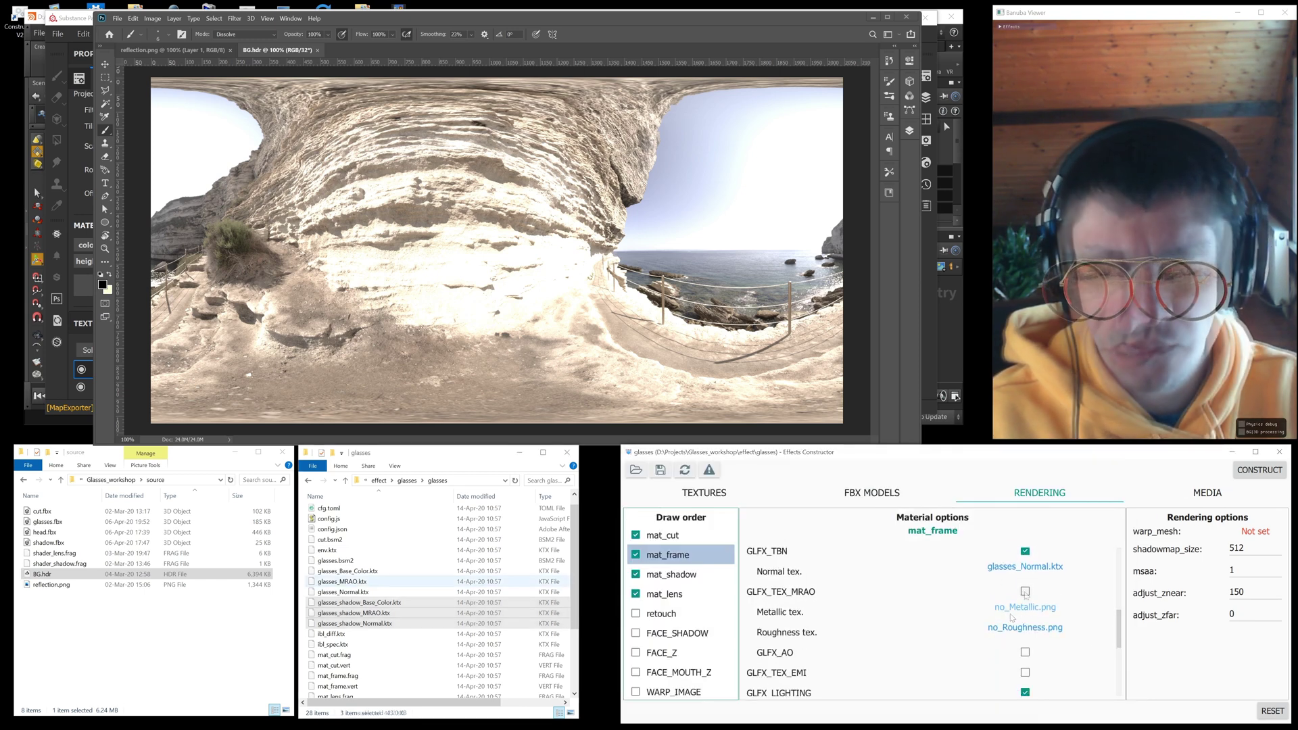
pyautogui.click(1025, 592)
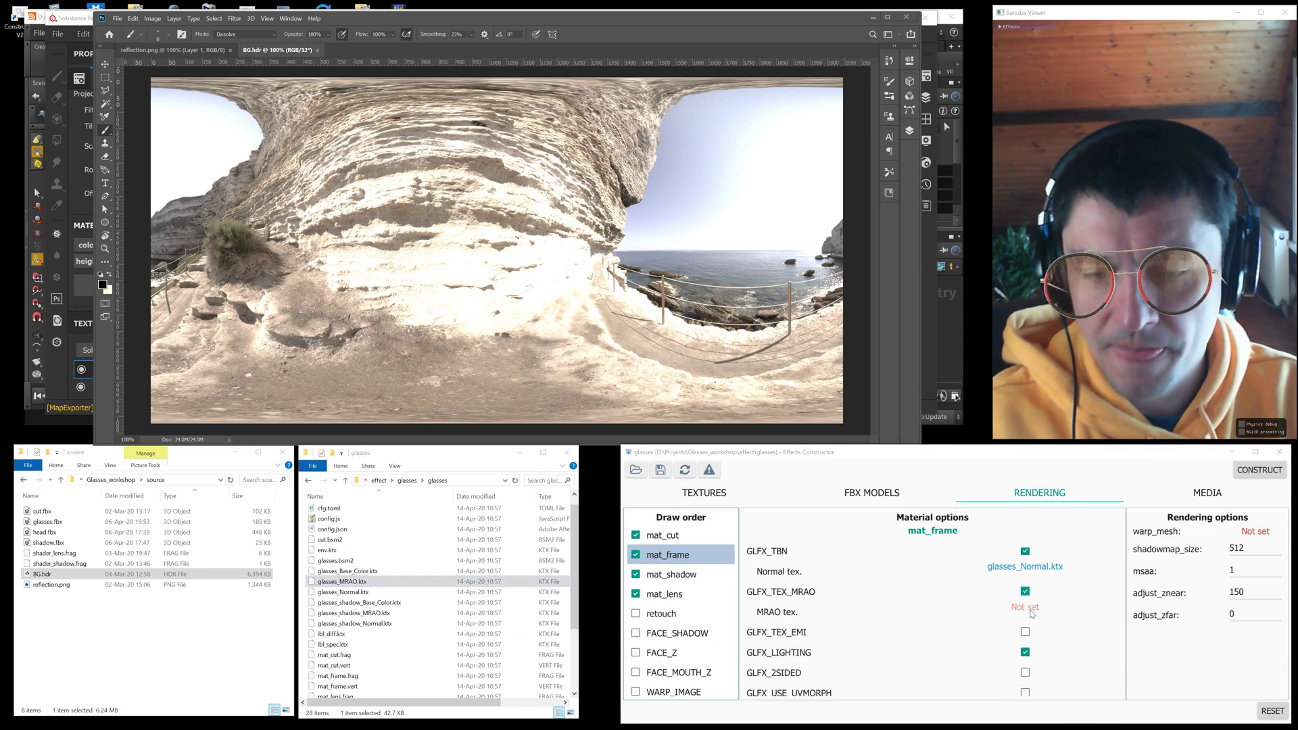
pyautogui.click(1025, 607)
pyautogui.click(773, 550)
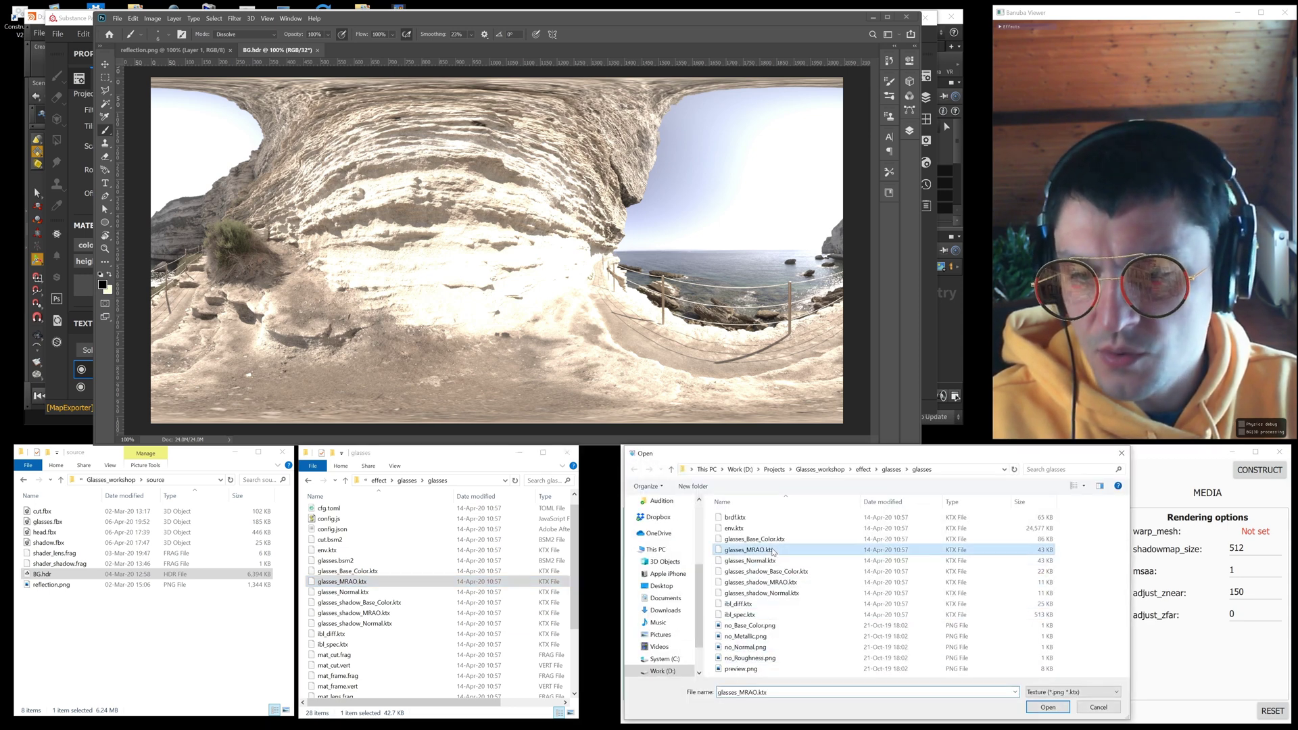
pyautogui.doubleClick(773, 550)
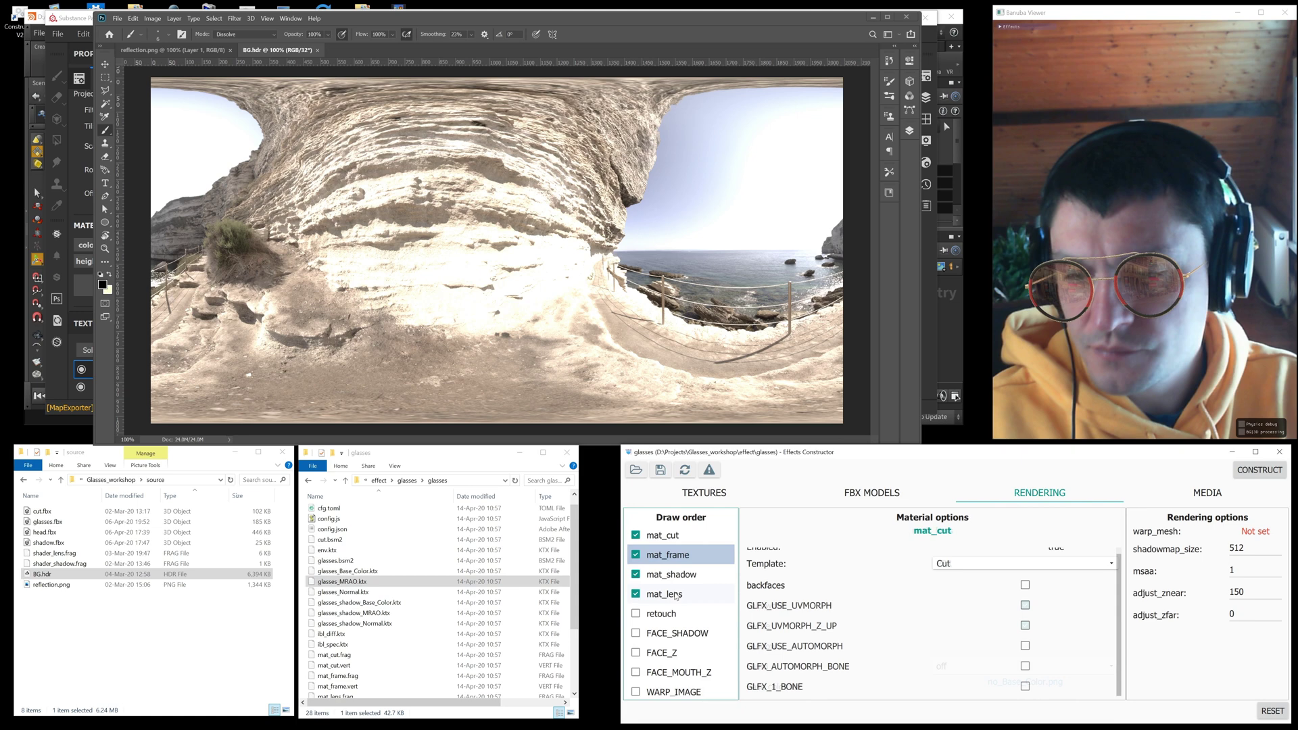
# - Turn on blending for the mat_lens material and assign glasses_Base_Color.ktx as its base color texture
pyautogui.click(675, 596)
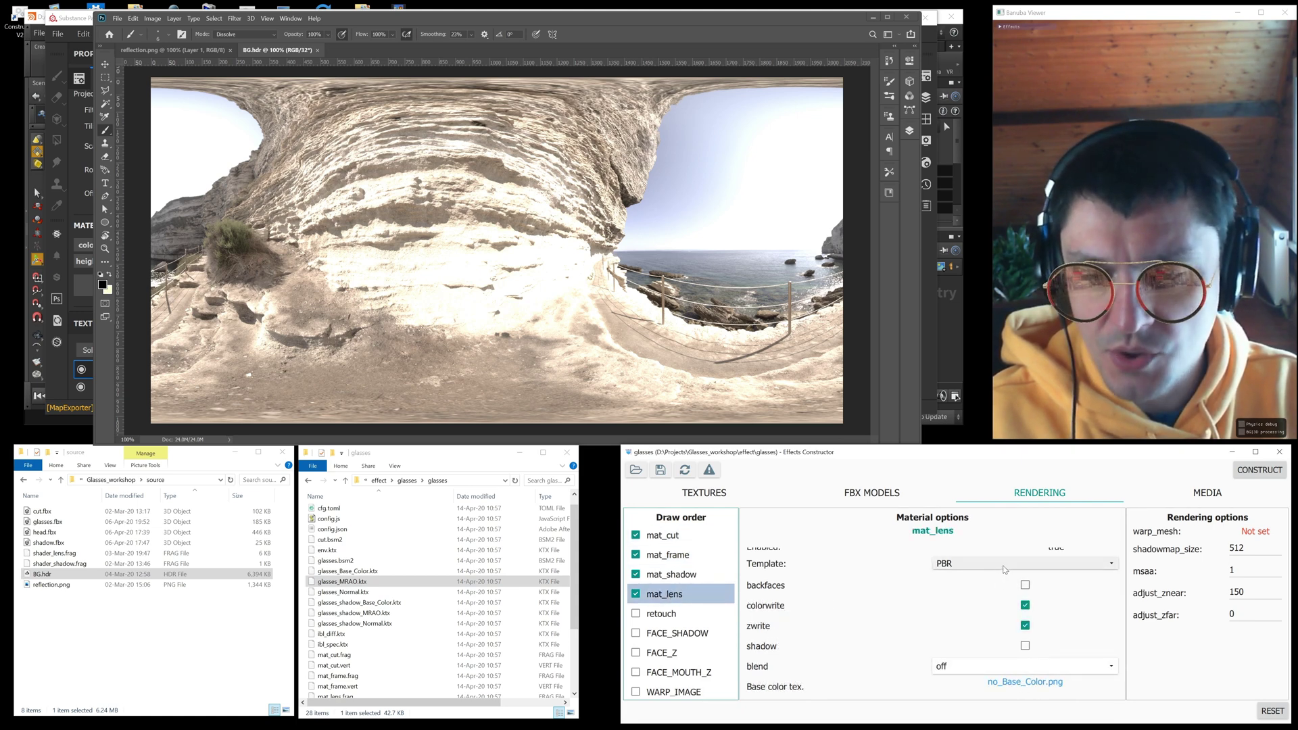
pyautogui.scroll(-2, 1119, 582)
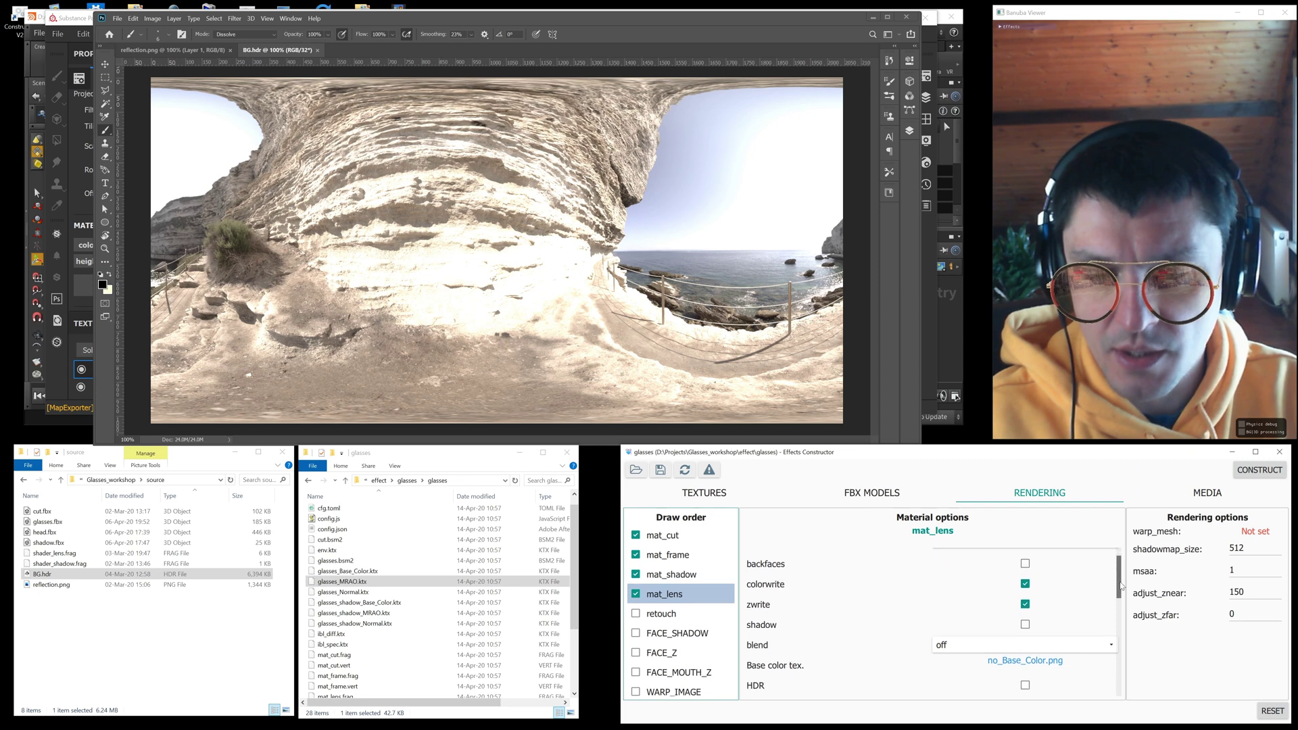
pyautogui.scroll(-2, 1119, 586)
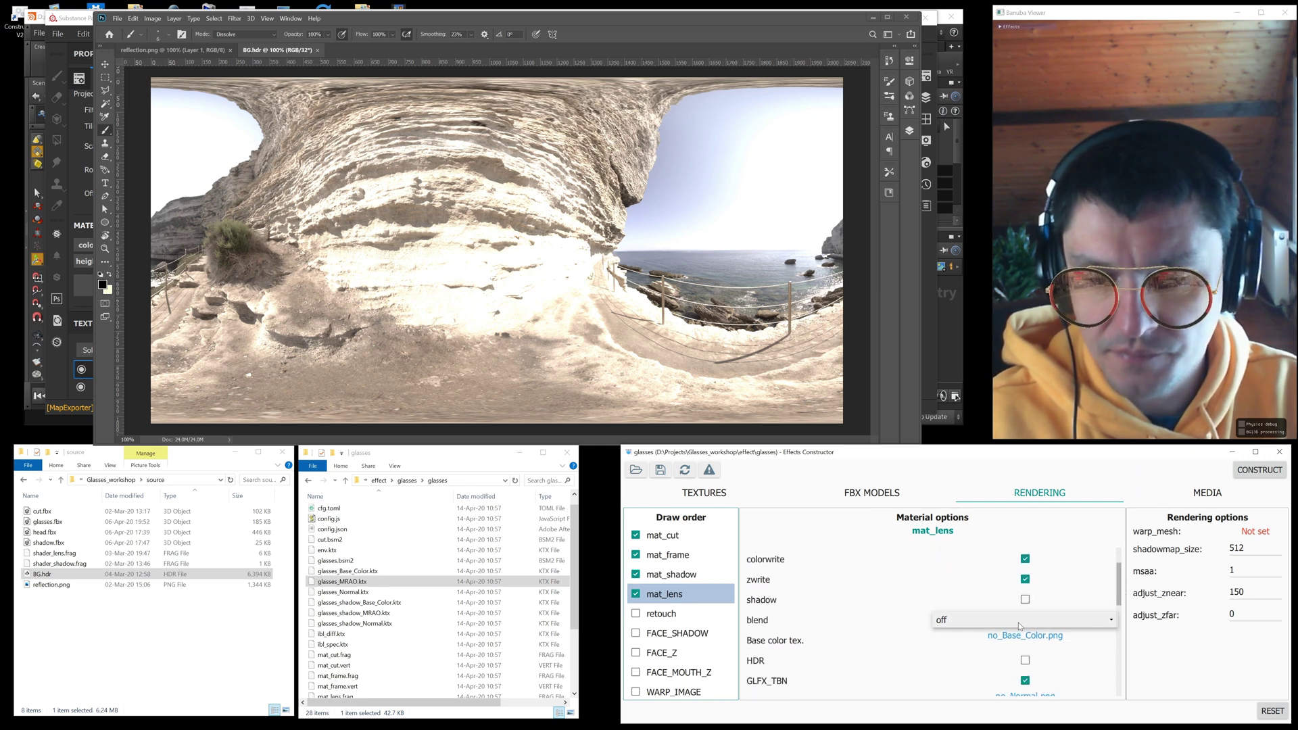
pyautogui.click(1019, 620)
pyautogui.click(980, 545)
pyautogui.click(1025, 635)
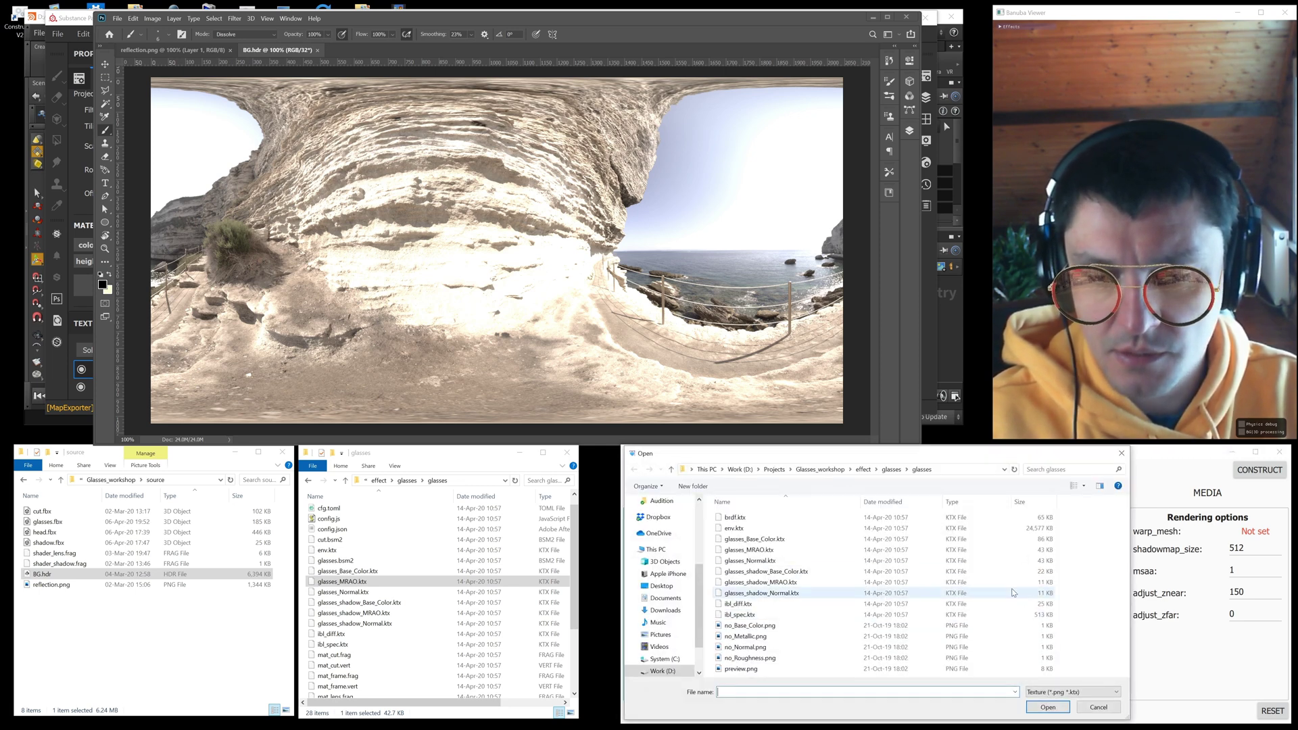
pyautogui.doubleClick(754, 539)
# - Enable HDR for mat_lens and assign glasses_Normal.ktx as its normal texture
pyautogui.scroll(-3, 1122, 621)
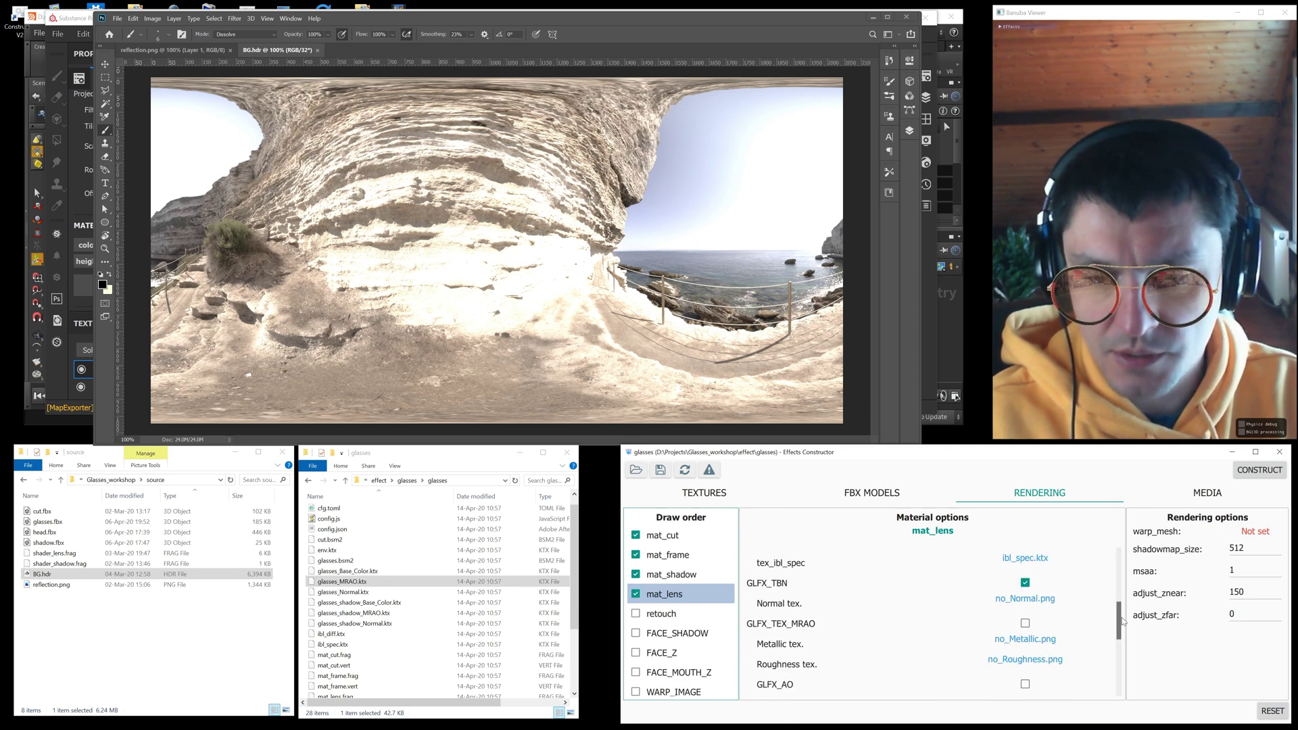
pyautogui.click(1025, 598)
pyautogui.doubleClick(754, 560)
# - Enable GLFX_TEX_MRAO for mat_lens and assign glasses_MRAO.ktx as its MRAO texture
pyautogui.scroll(-1, 1027, 590)
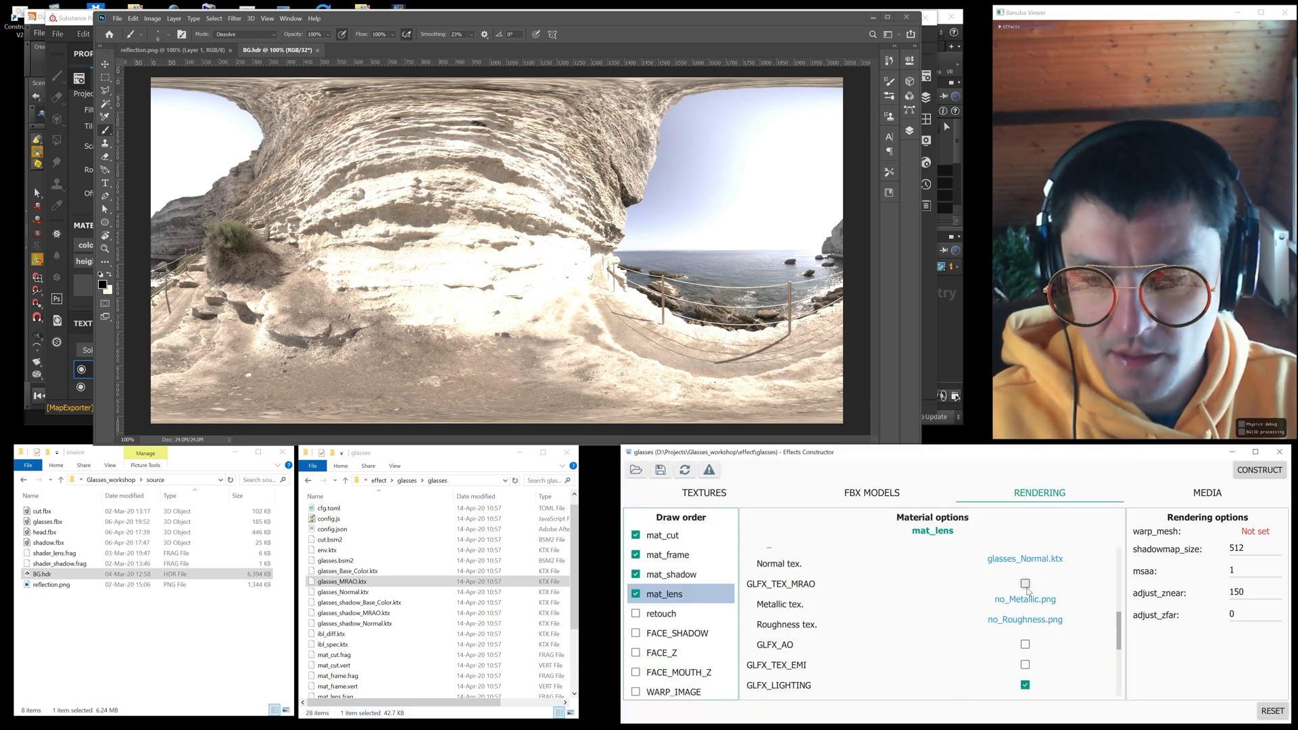
pyautogui.click(1026, 586)
pyautogui.click(1025, 600)
pyautogui.doubleClick(754, 551)
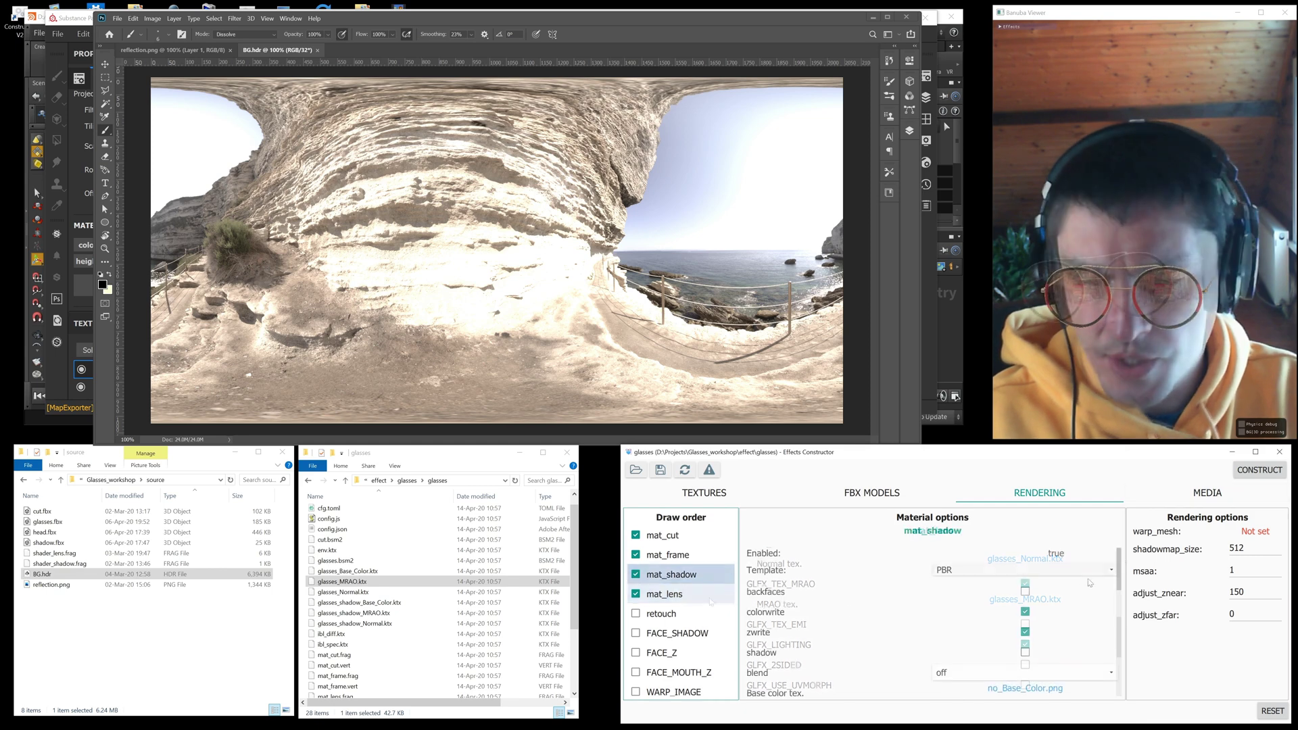
# - Give mat_shadow alpha blending with glasses_shadow_Base_Color.ktx as its base color texture, and construct the effect
pyautogui.scroll(-1, 1121, 580)
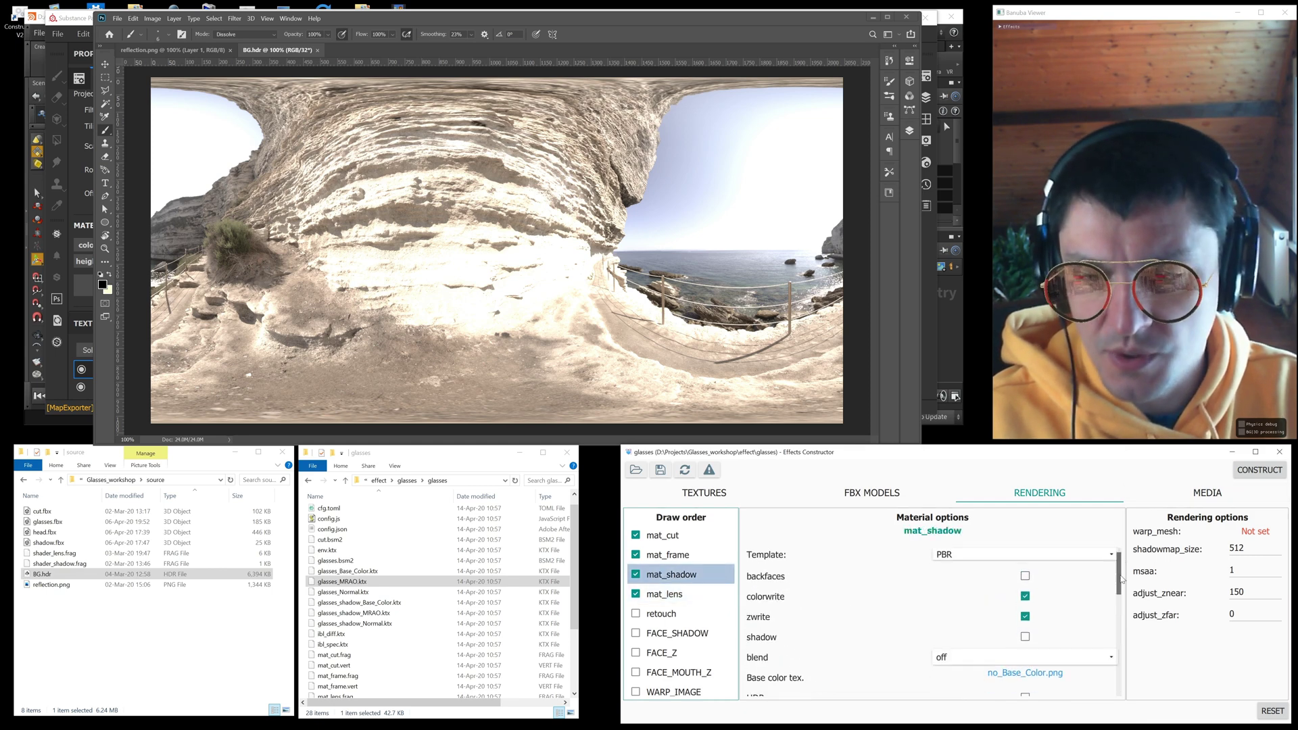
pyautogui.scroll(-2, 1121, 580)
pyautogui.click(1035, 591)
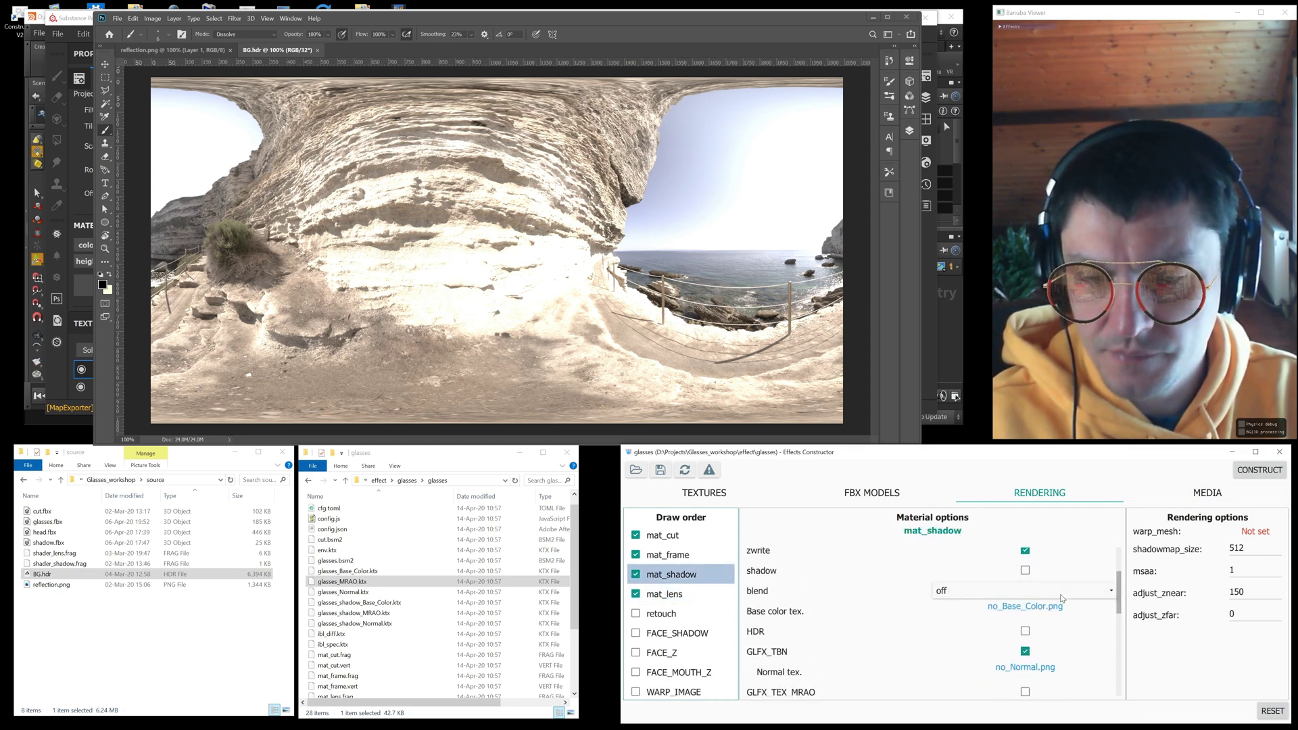
pyautogui.click(1115, 591)
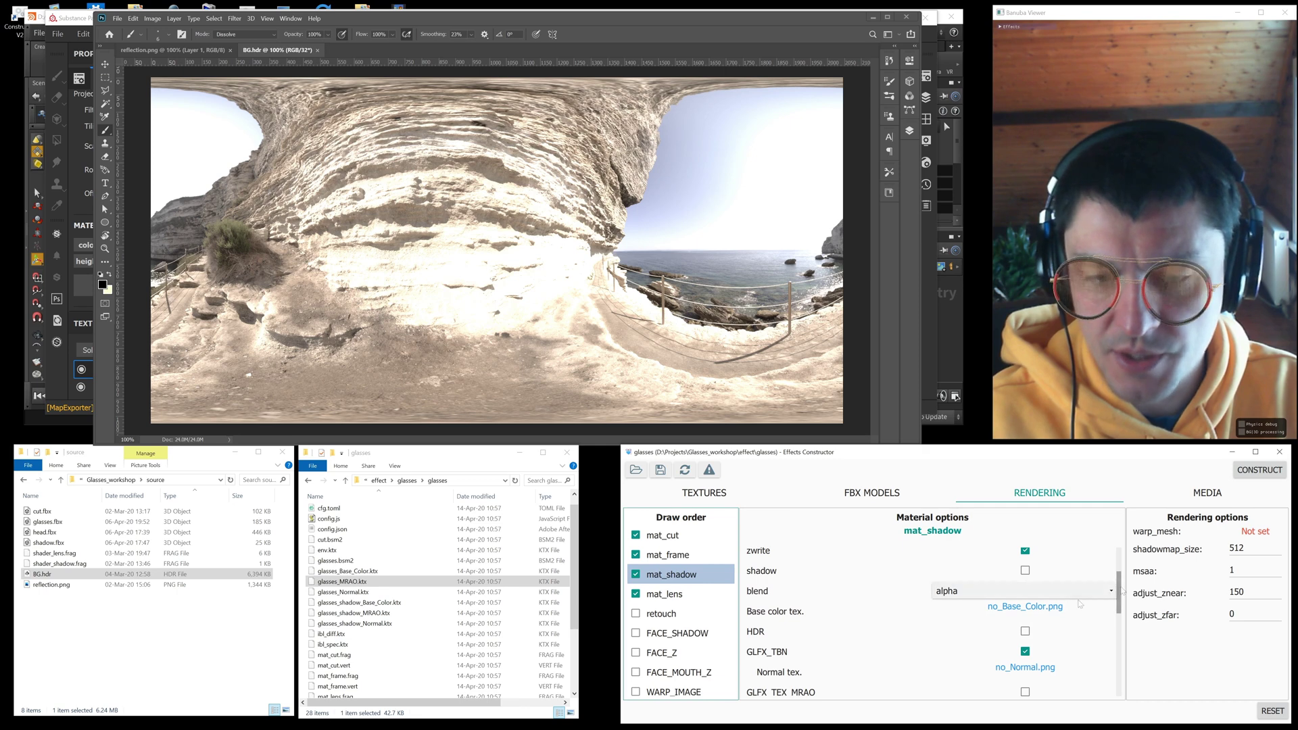
pyautogui.click(1041, 607)
pyautogui.doubleClick(792, 573)
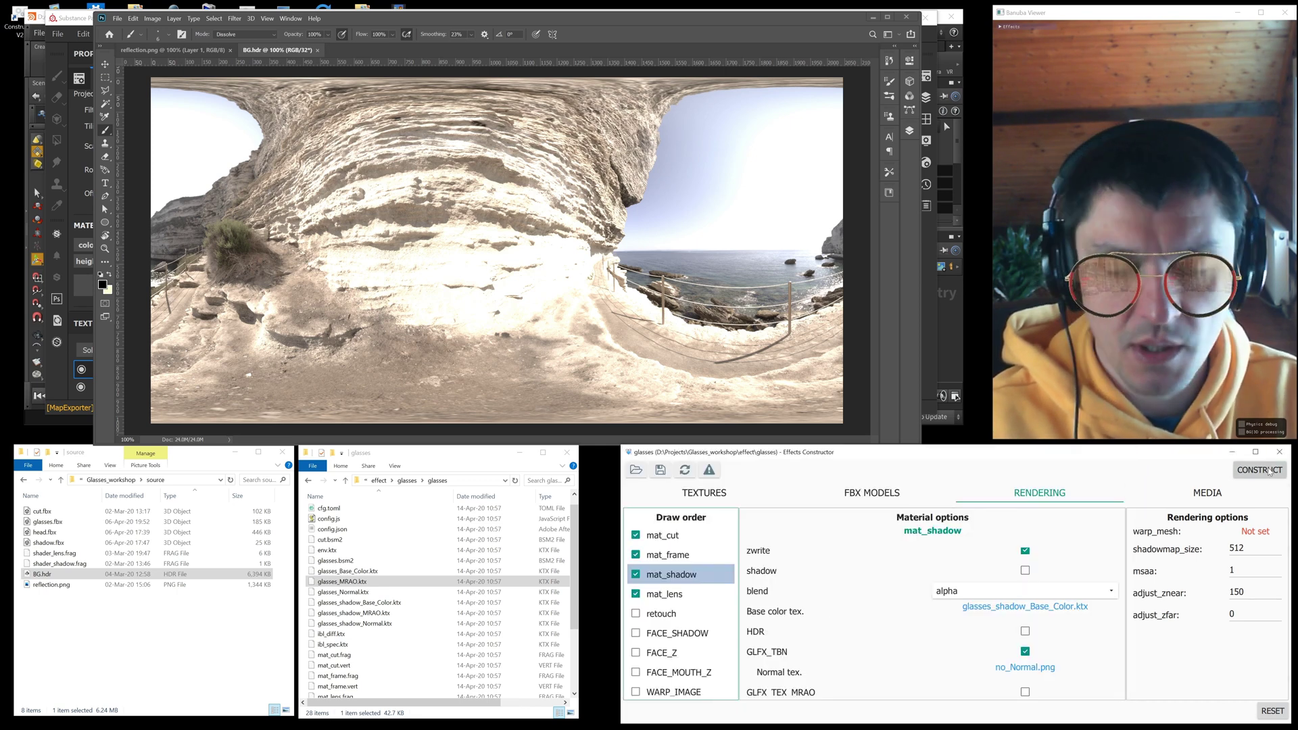
pyautogui.click(1268, 471)
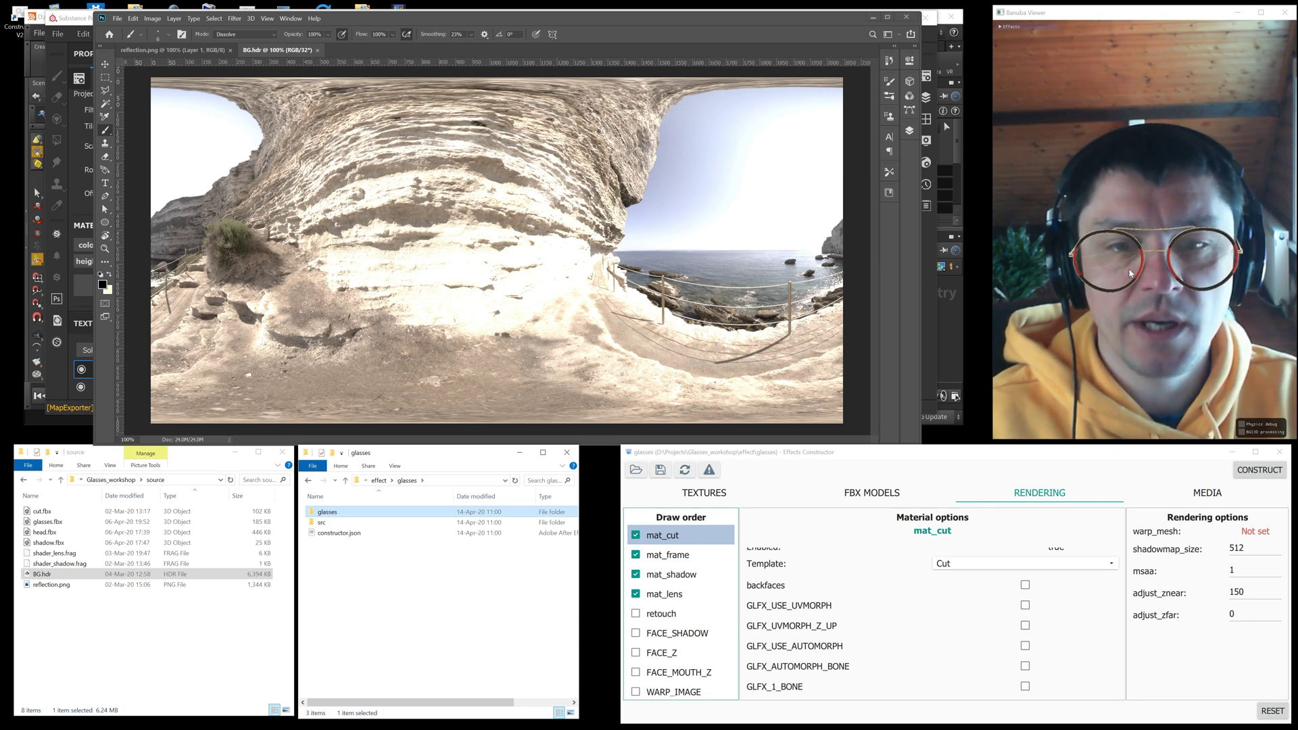
# - View reflection.png in Photoshop and move the file from the source folder into the effect's generated glasses subfolder
pyautogui.click(201, 52)
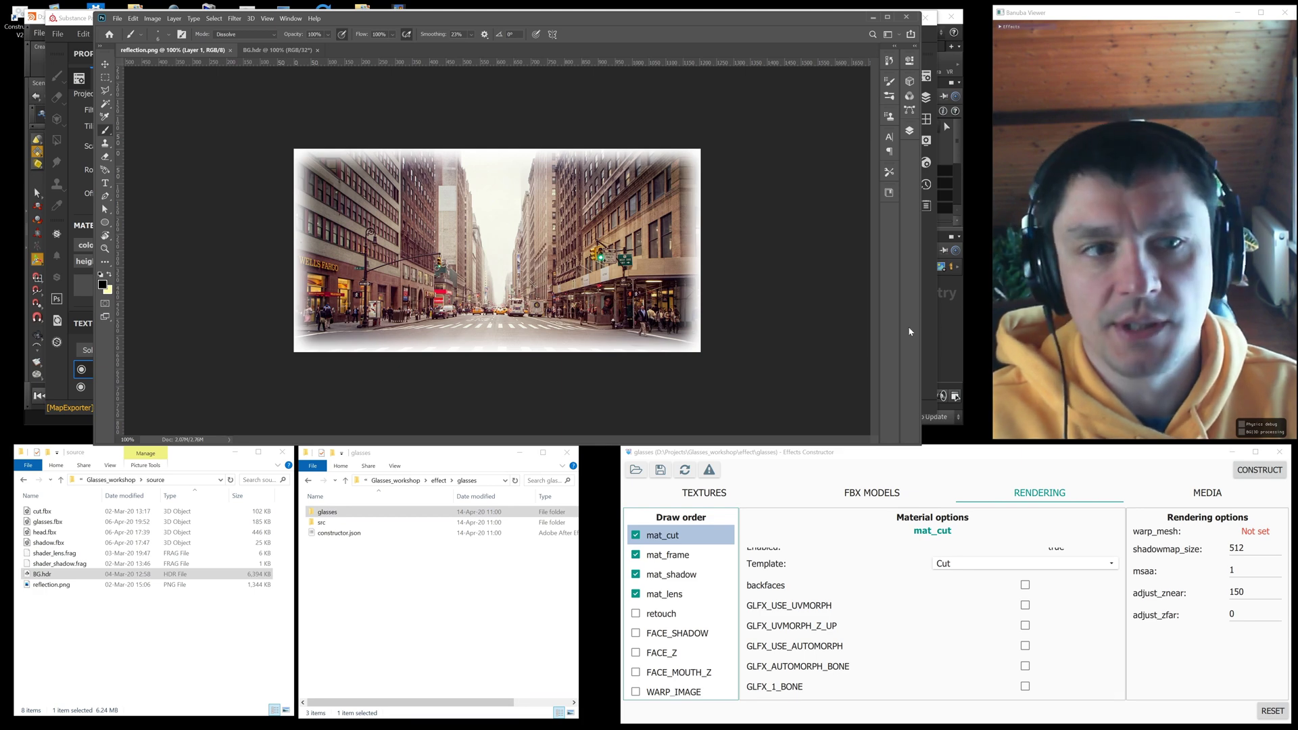
pyautogui.moveTo(54, 586); pyautogui.dragTo(459, 571)
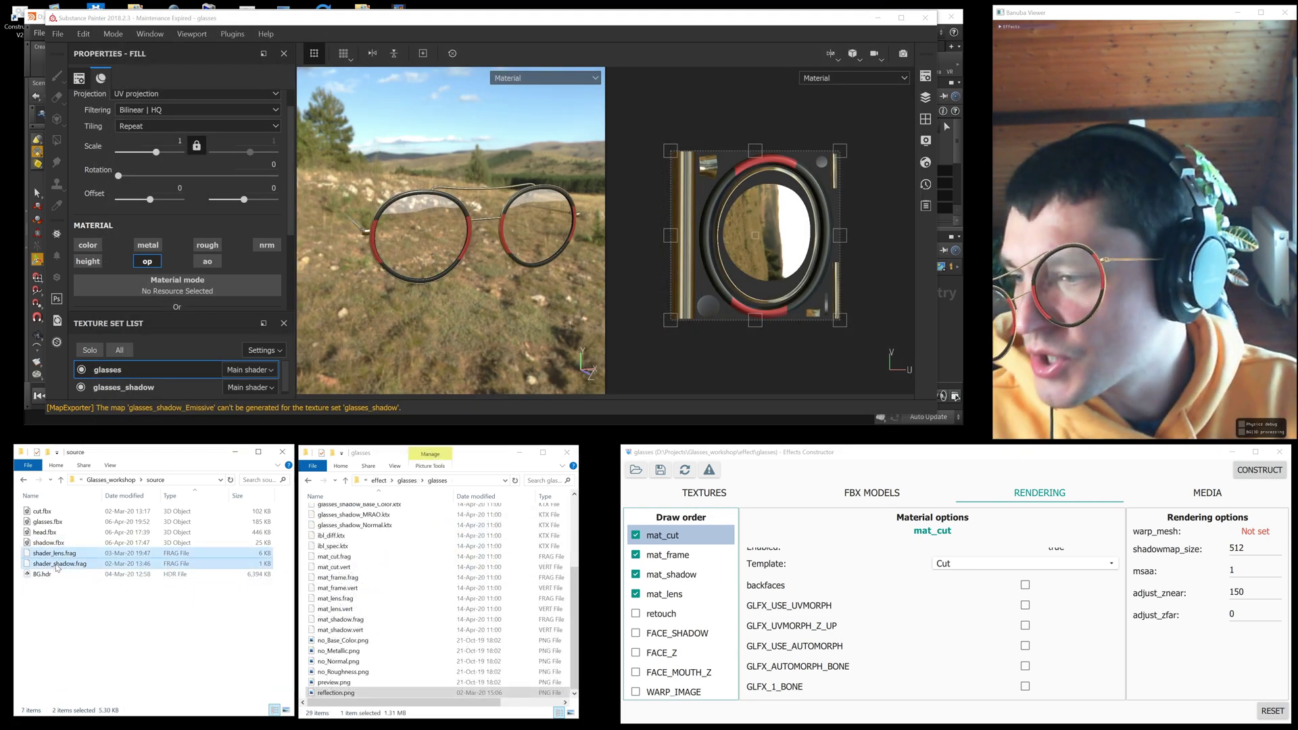
# - Copy shader_lens.frag and shader_shadow.frag into the effect's glasses subfolder and open cfg.toml in Visual Studio Code with a wider window
pyautogui.moveTo(76, 564); pyautogui.dragTo(434, 594)
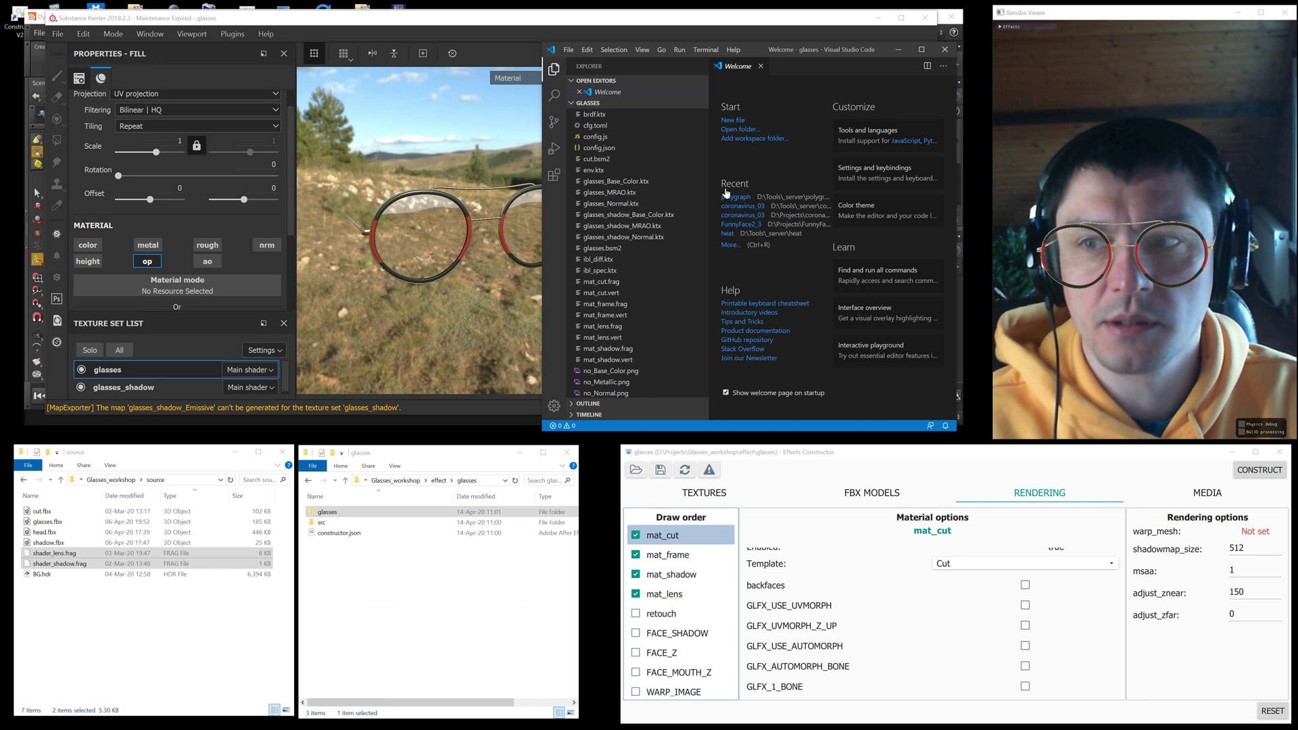
pyautogui.click(596, 126)
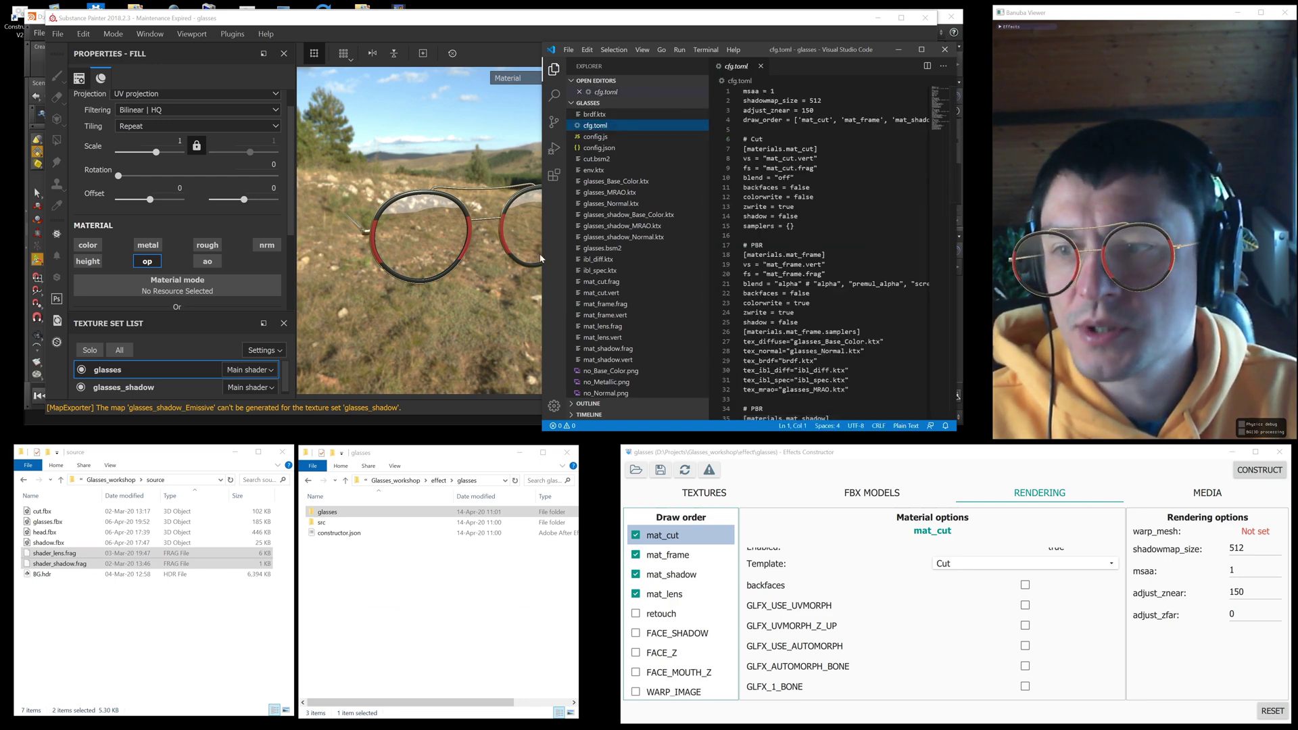
pyautogui.moveTo(542, 257); pyautogui.dragTo(417, 257)
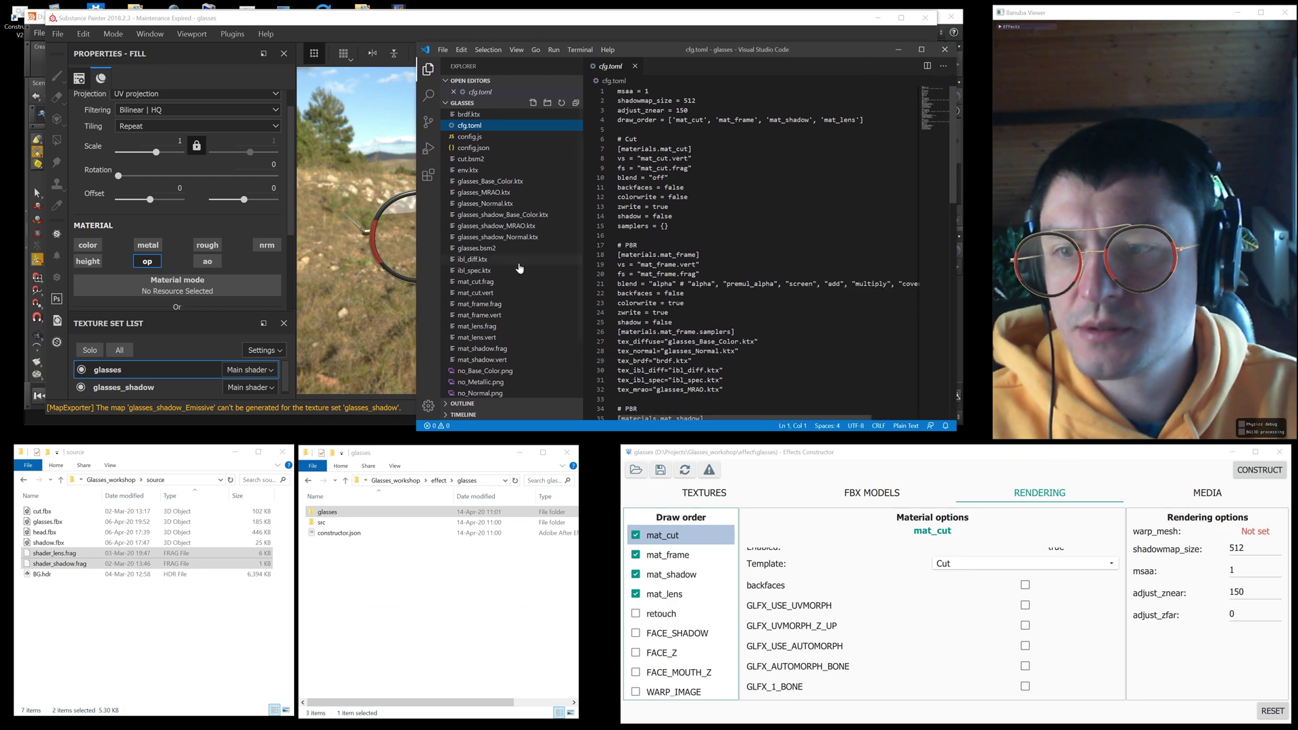
# - Remove the normal, metallic and roughness samplers from mat_shadow in cfg.toml and set its fragment shader to shader_shadow.frag
pyautogui.moveTo(955, 140); pyautogui.dragTo(951, 223)
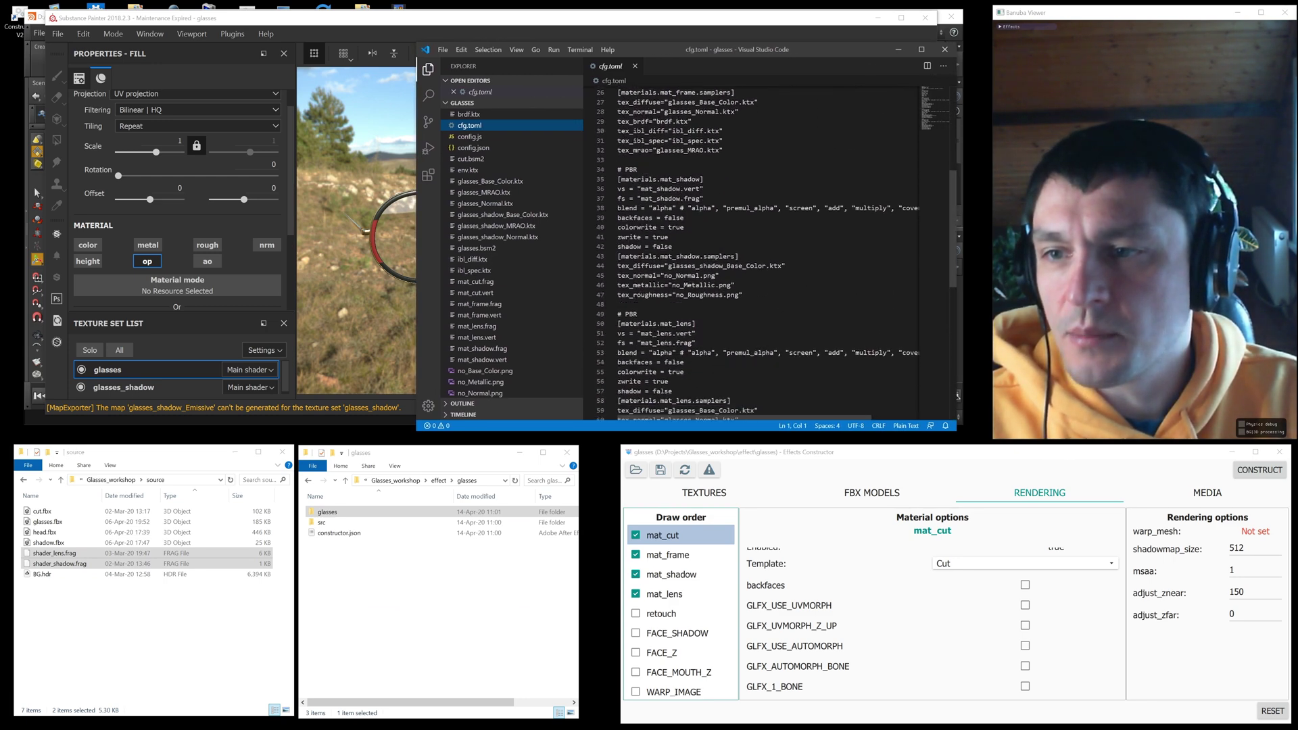
pyautogui.moveTo(747, 303); pyautogui.dragTo(593, 282)
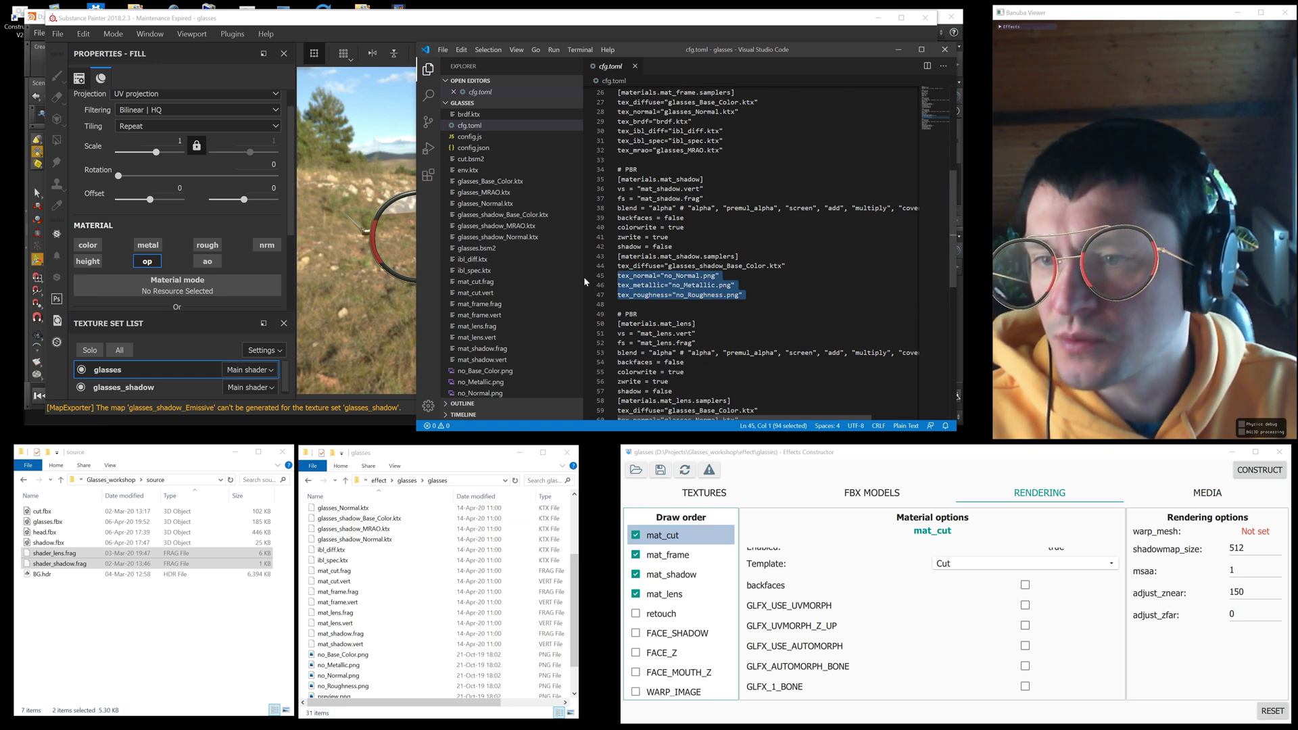
pyautogui.press('Delete')
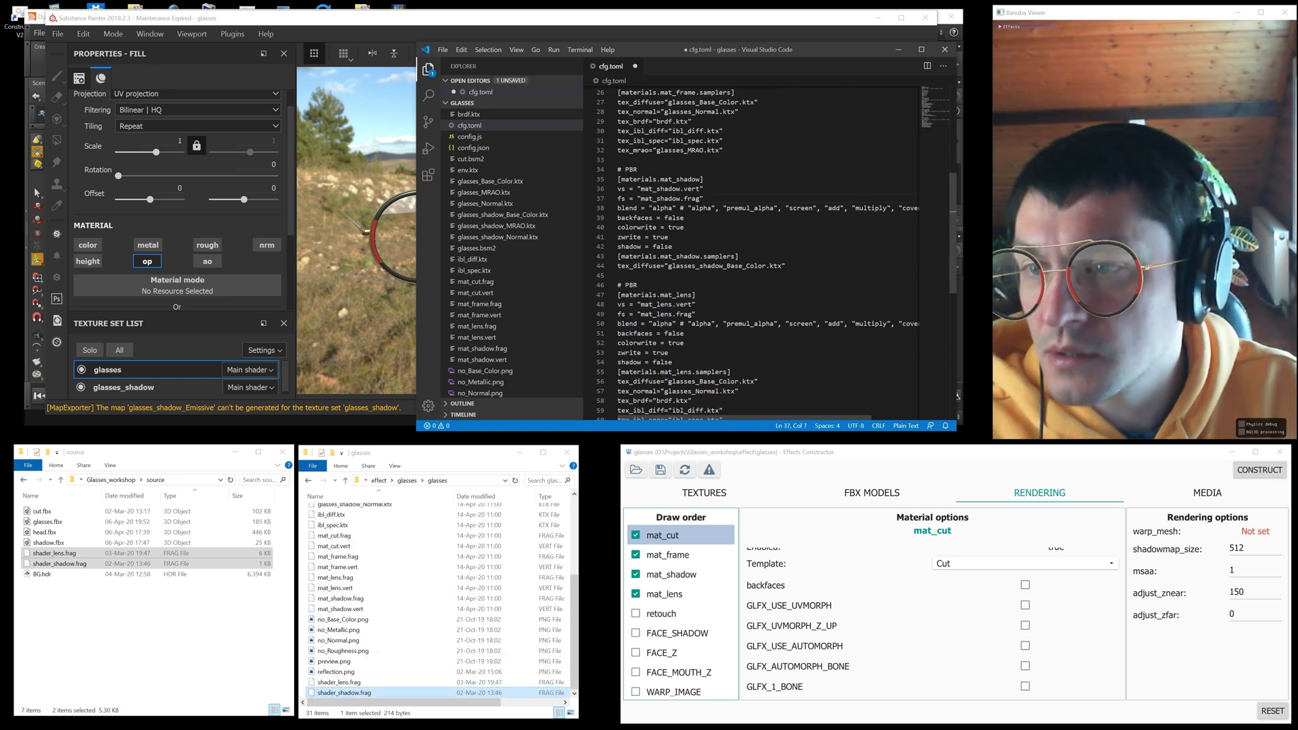
pyautogui.moveTo(640, 199); pyautogui.dragTo(681, 199)
pyautogui.write('shader_shadow')
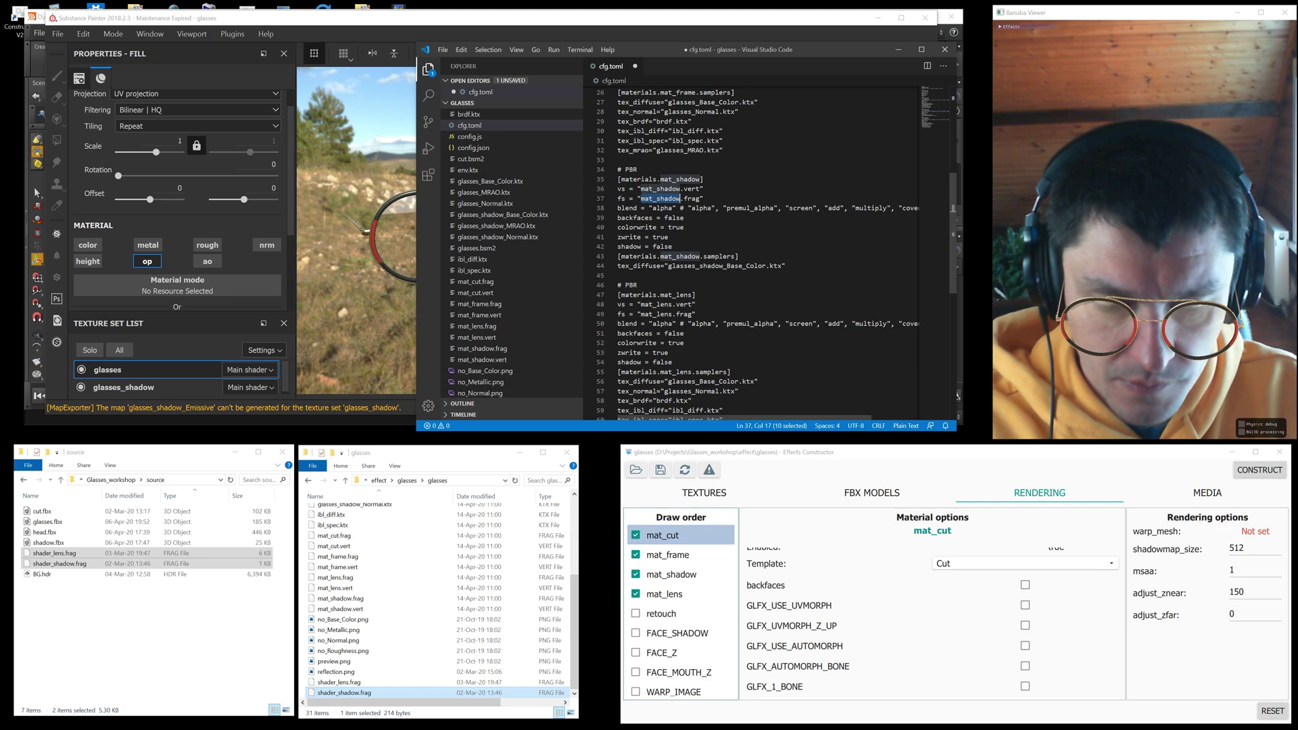
# - Replace the mat_lens fragment shader in cfg.toml with shader_lens.frag, copying the name from the shader file
pyautogui.scroll(-3, 953, 230)
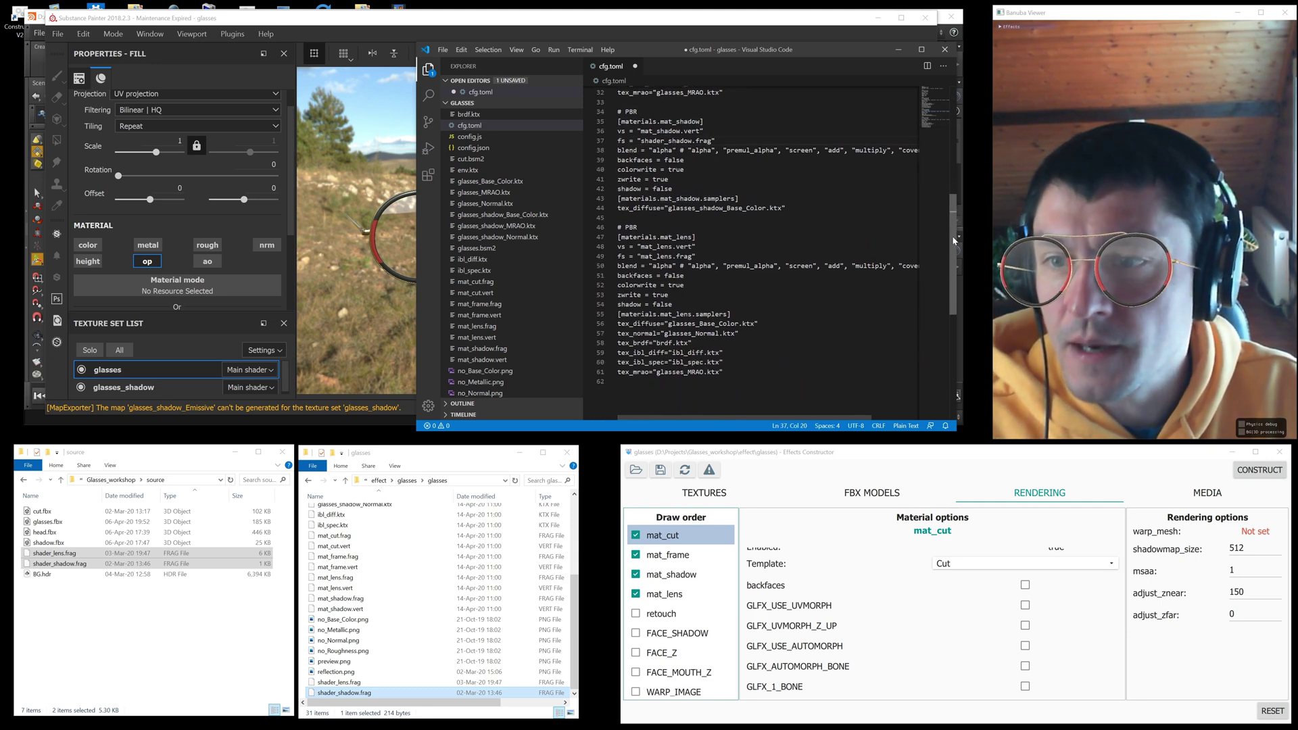
pyautogui.click(341, 683)
pyautogui.click(342, 682)
pyautogui.hotkey('ctrl', 'c')
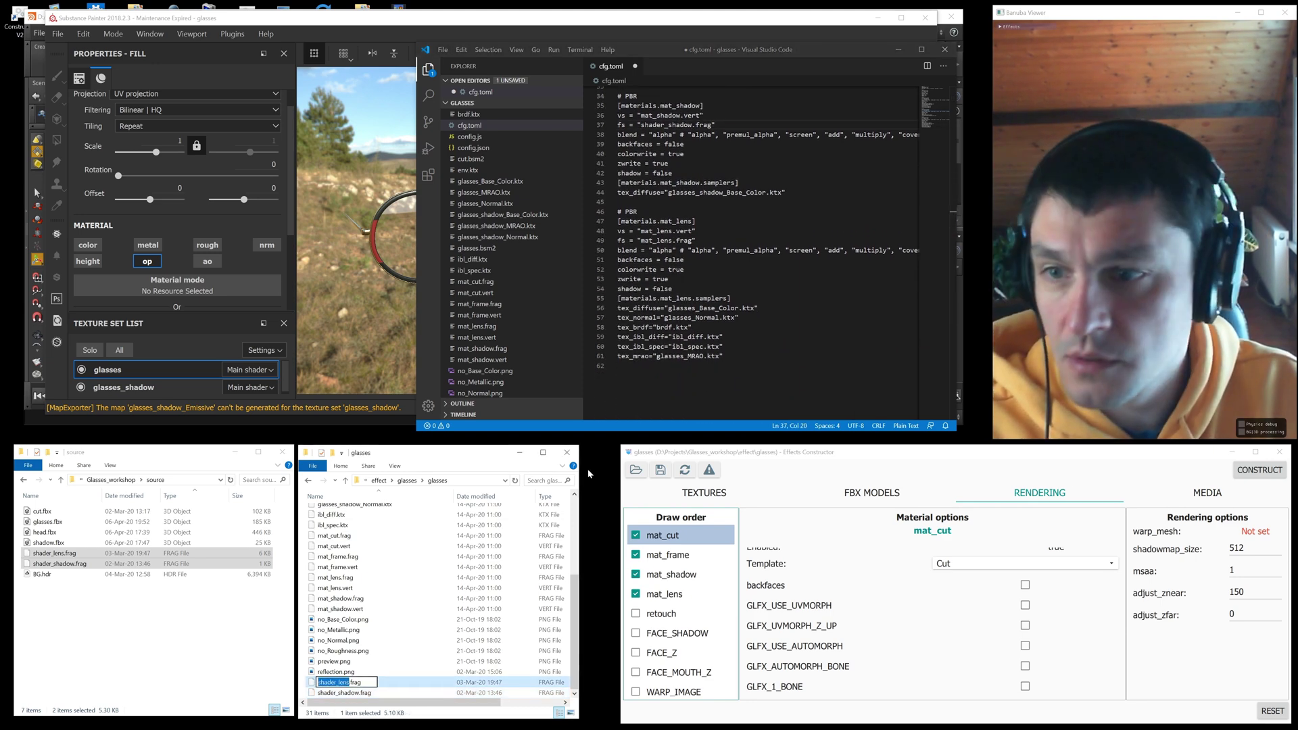
pyautogui.click(666, 241)
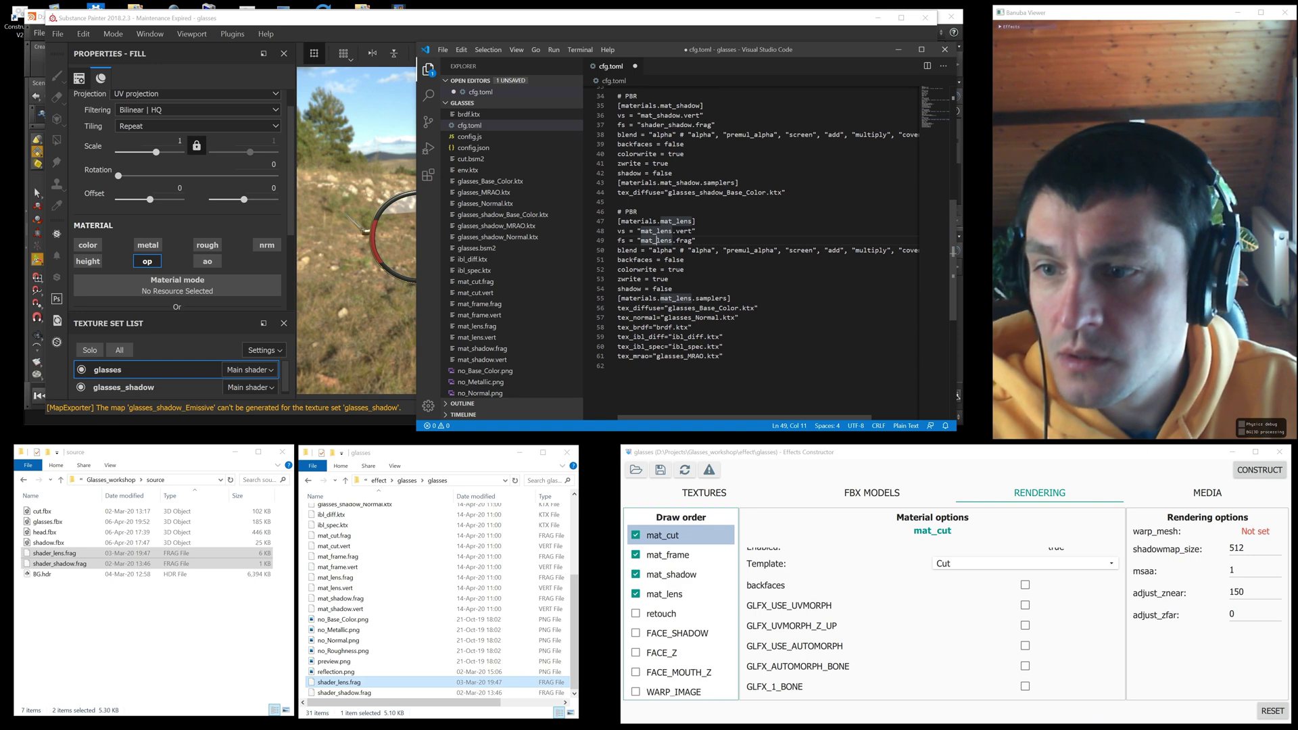
pyautogui.doubleClick(664, 240)
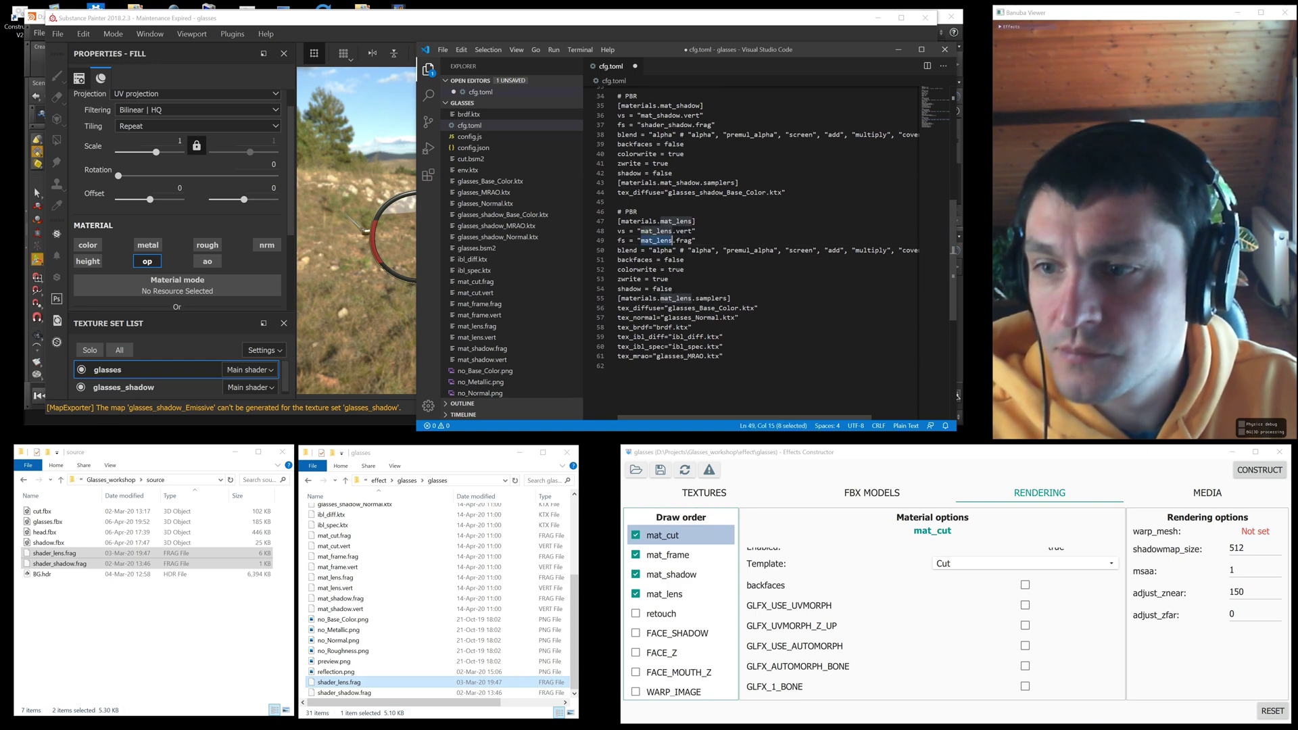
pyautogui.hotkey('ctrl', 'v')
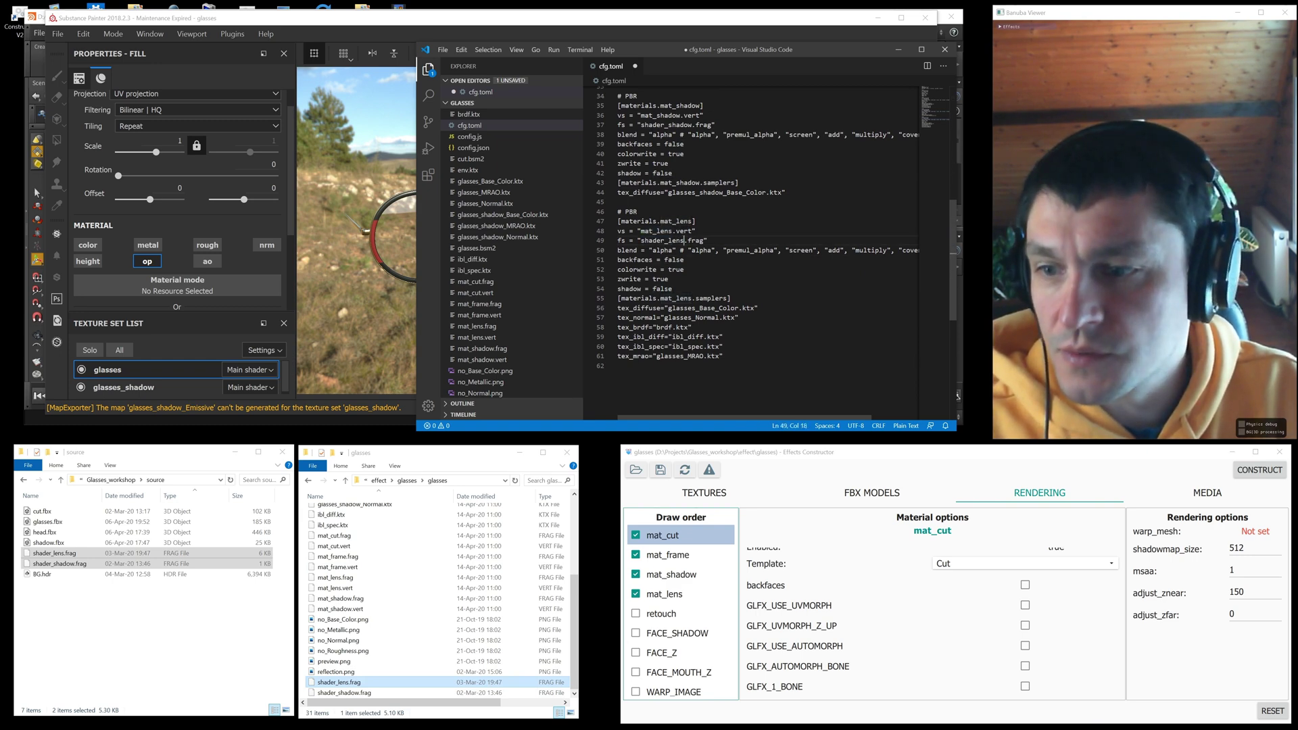
# - Add the line tex_refl="reflection.png" at the end of the mat_lens samplers and save cfg.toml
pyautogui.write('tex')
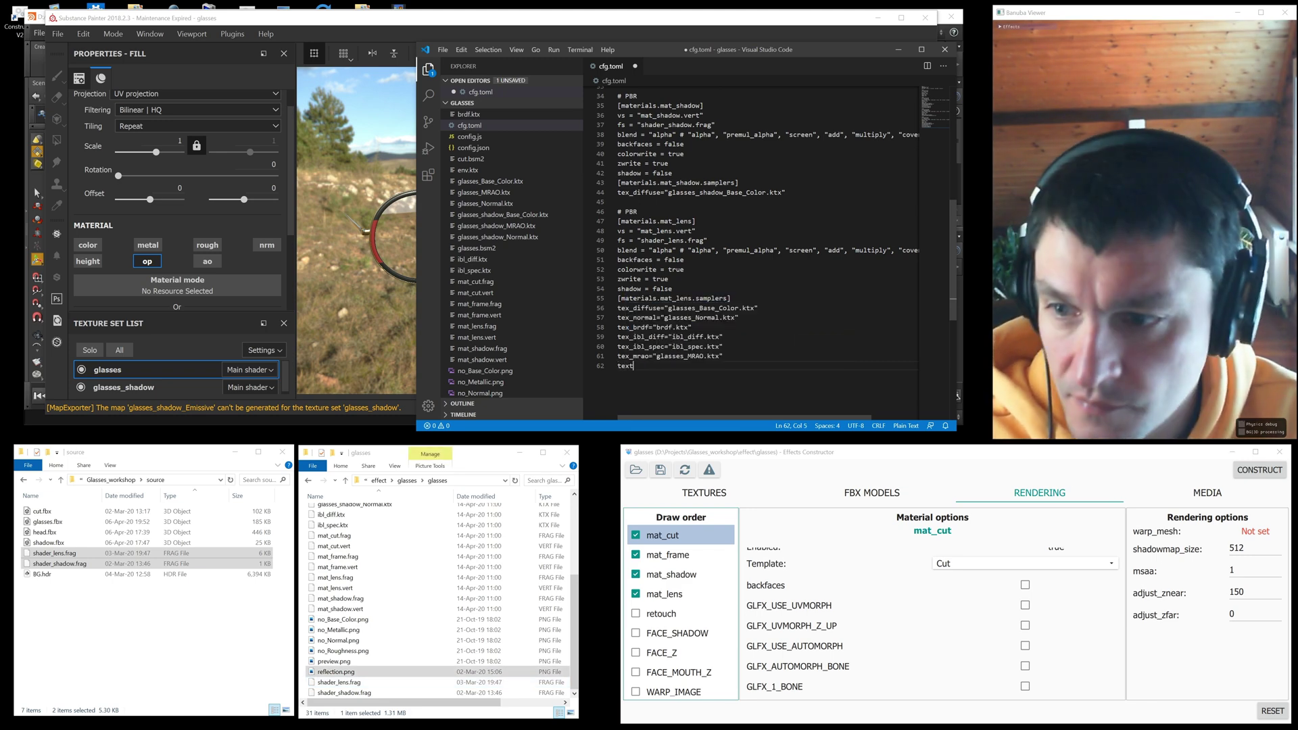
pyautogui.write('_re')
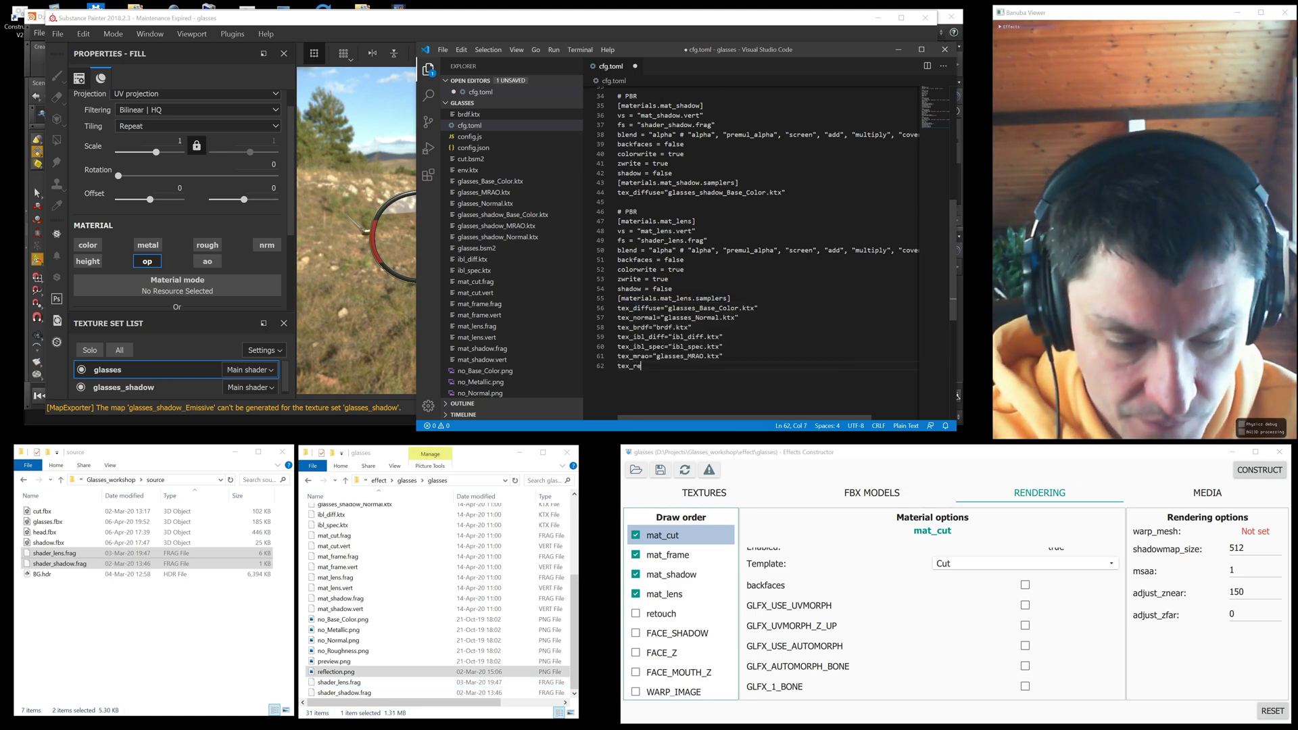
pyautogui.write('fl="')
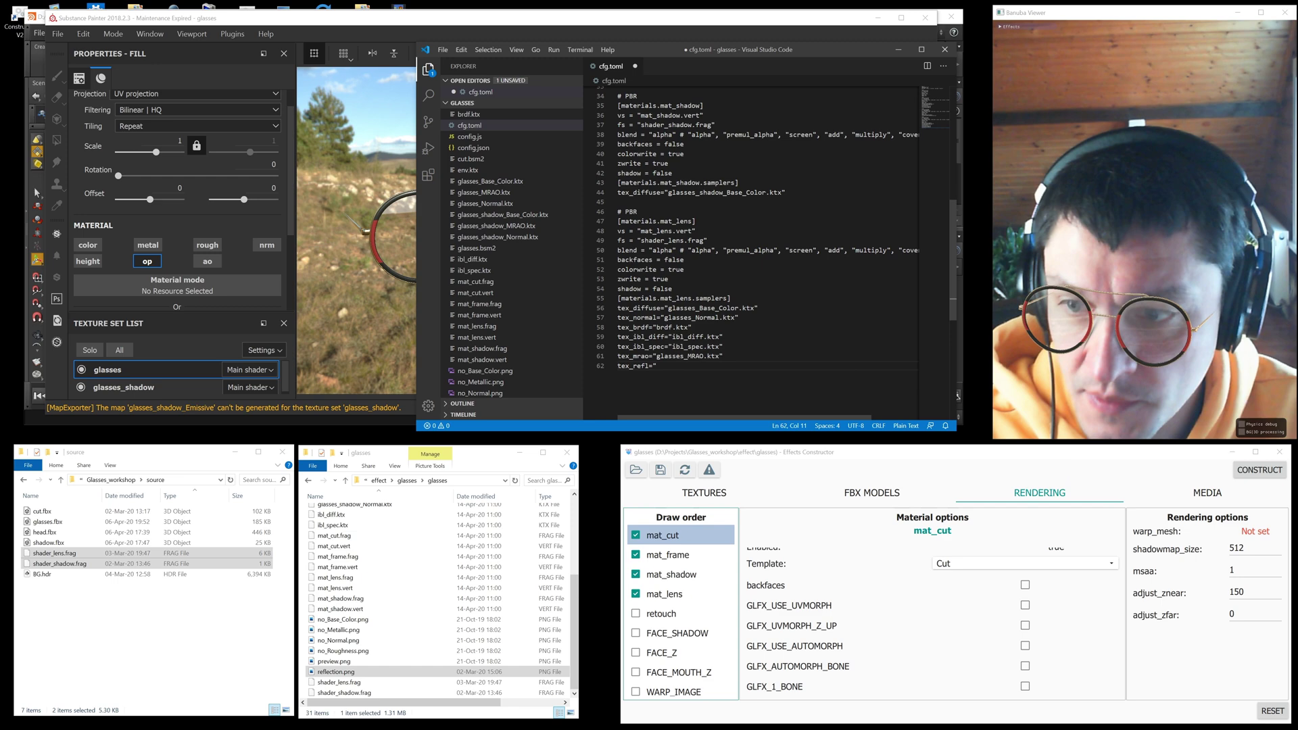
pyautogui.write('g')
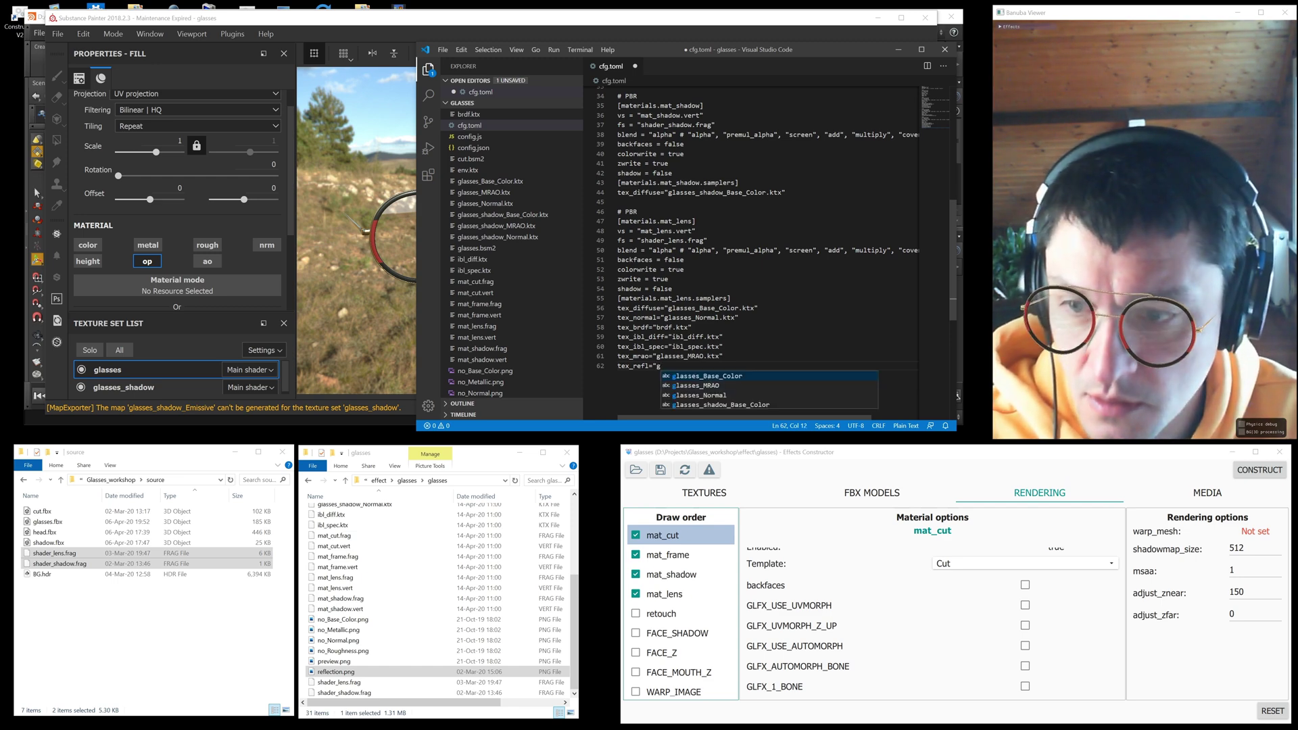
pyautogui.press('BackSpace')
pyautogui.write('refl')
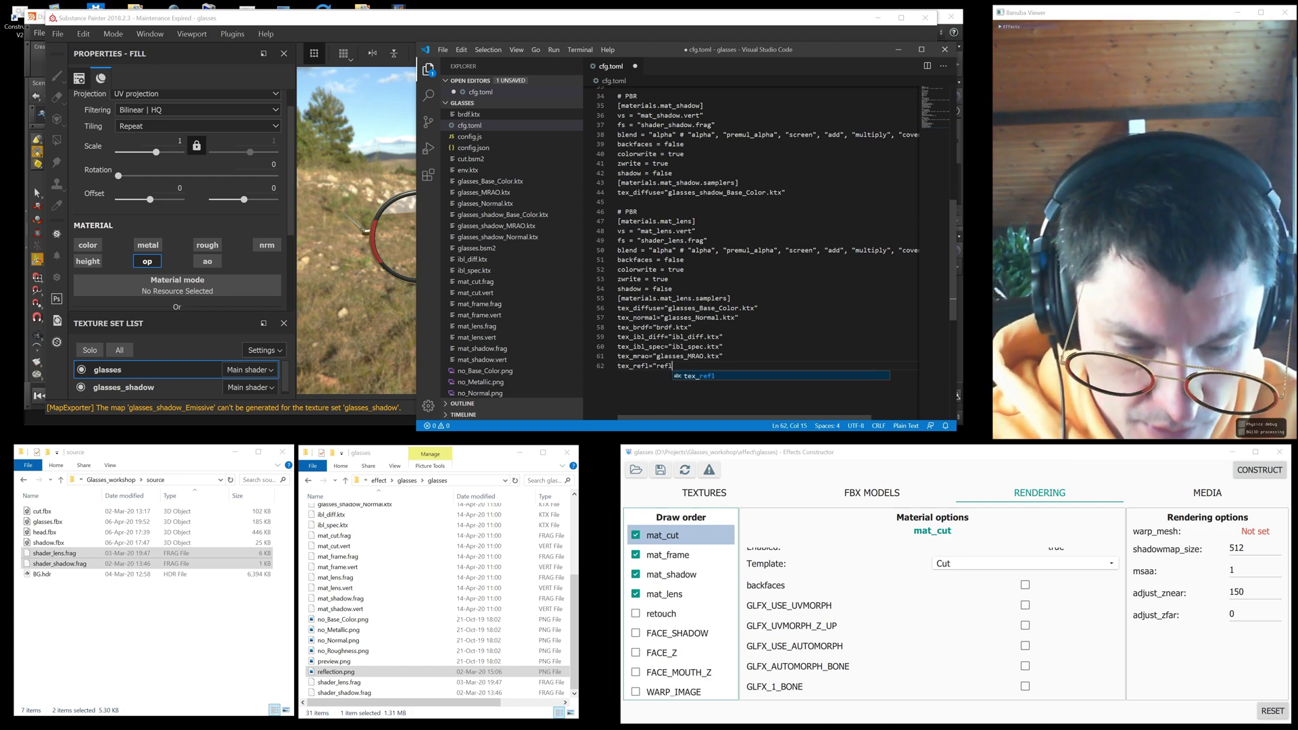
pyautogui.write('ection')
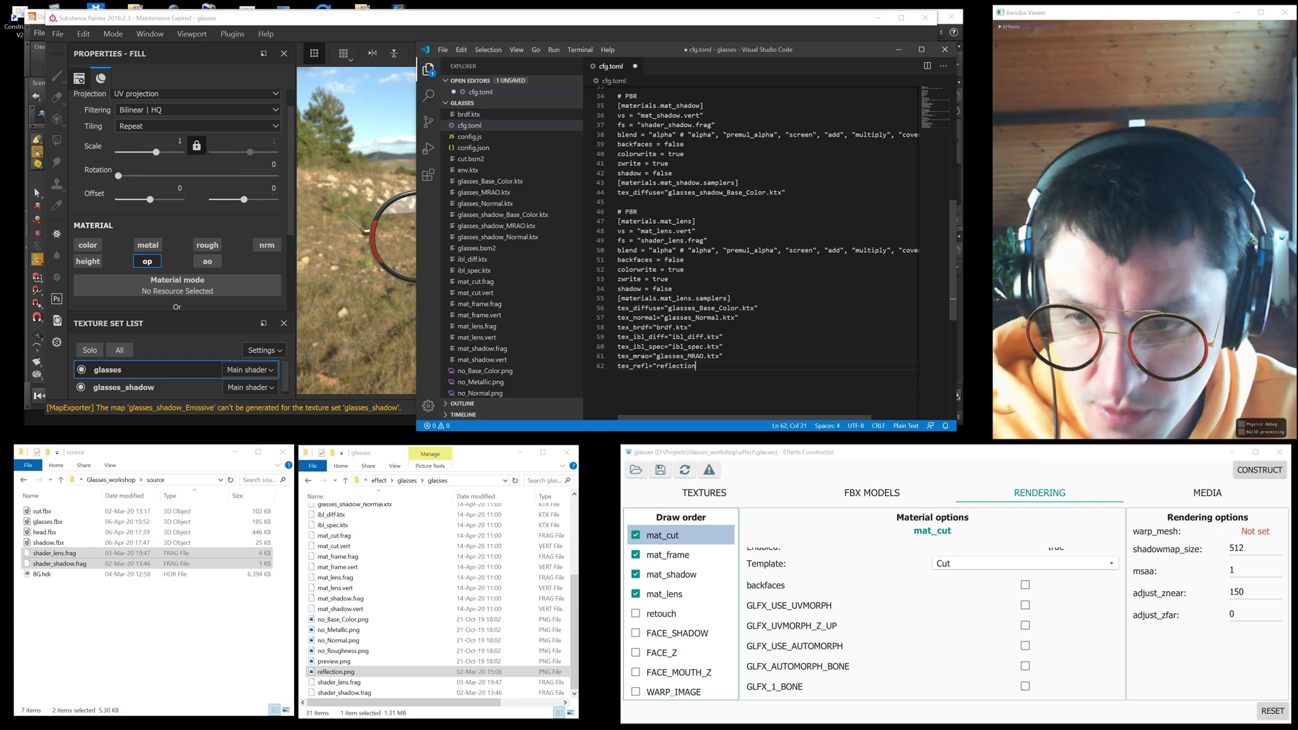
pyautogui.write('.png"')
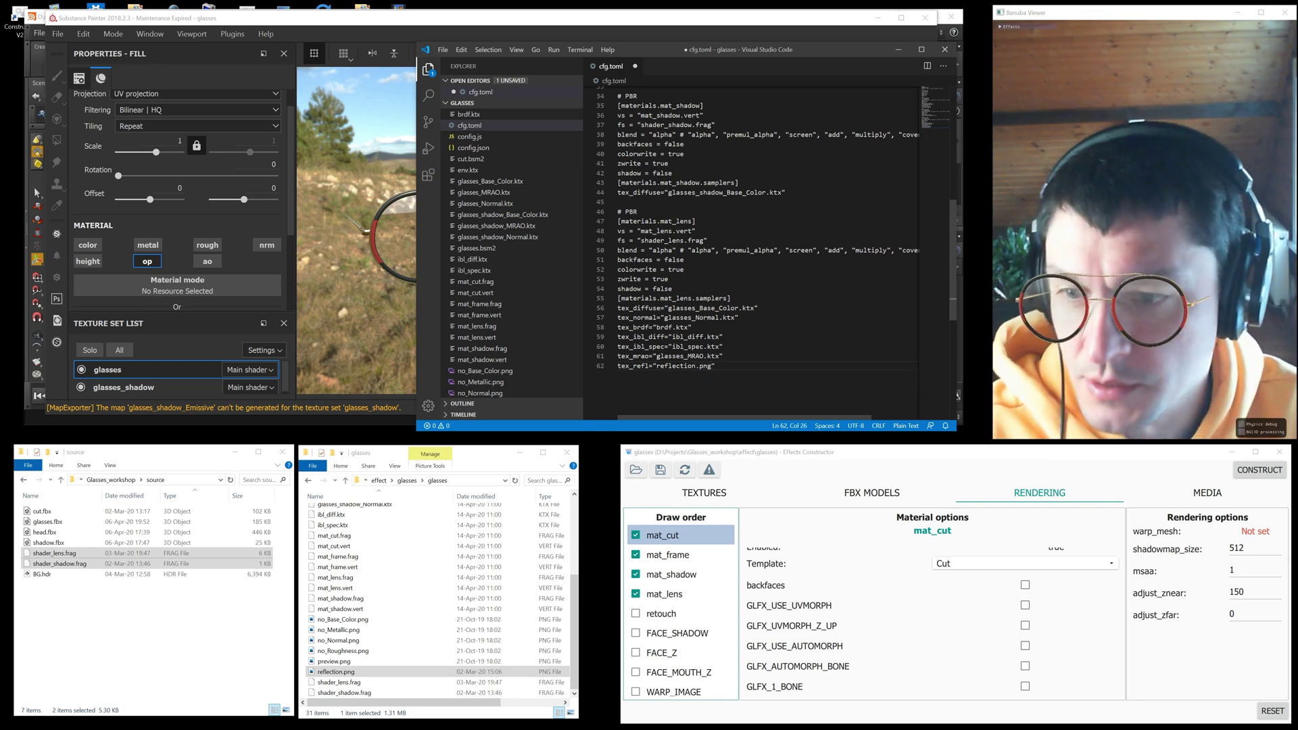
pyautogui.hotkey('ctrl', 's')
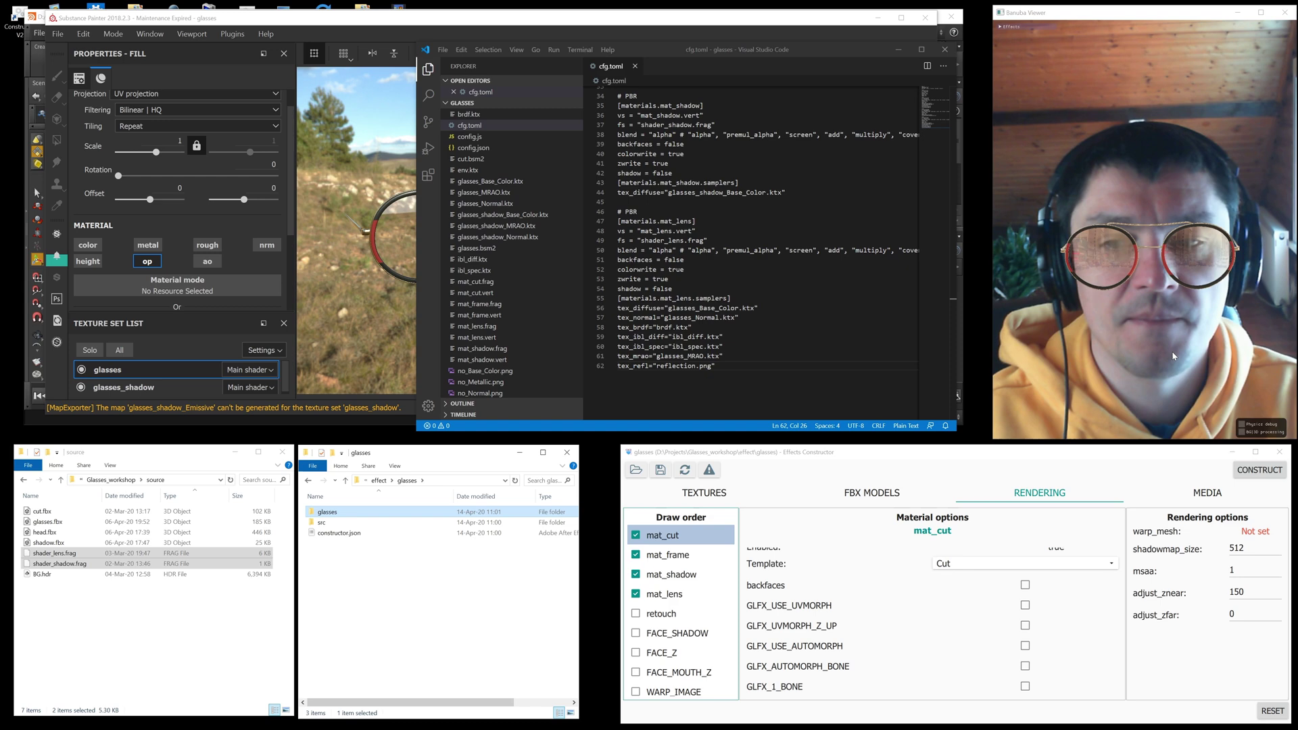
# - Delete the four no_*.png placeholder textures, mat_shadow.frag, mat_lens.frag and env.ktx from the effect's glasses subfolder
pyautogui.doubleClick(327, 512)
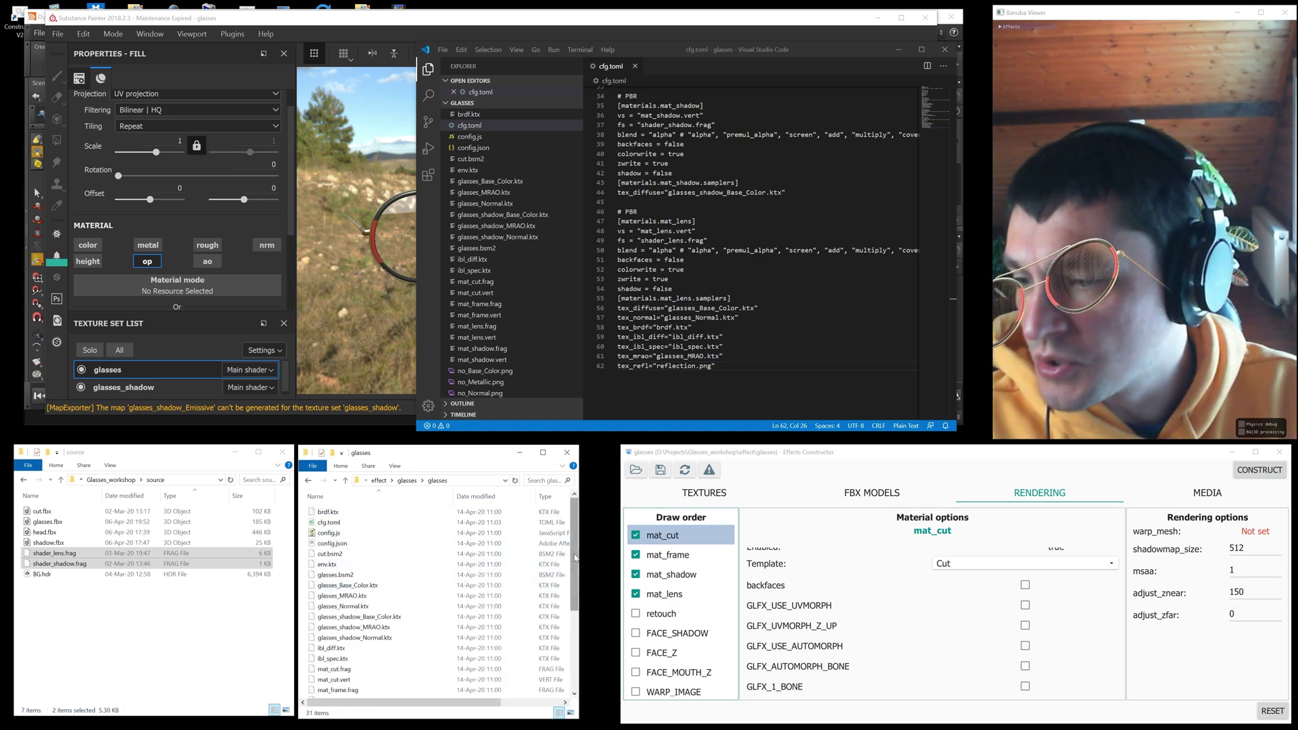
pyautogui.scroll(-5, 577, 567)
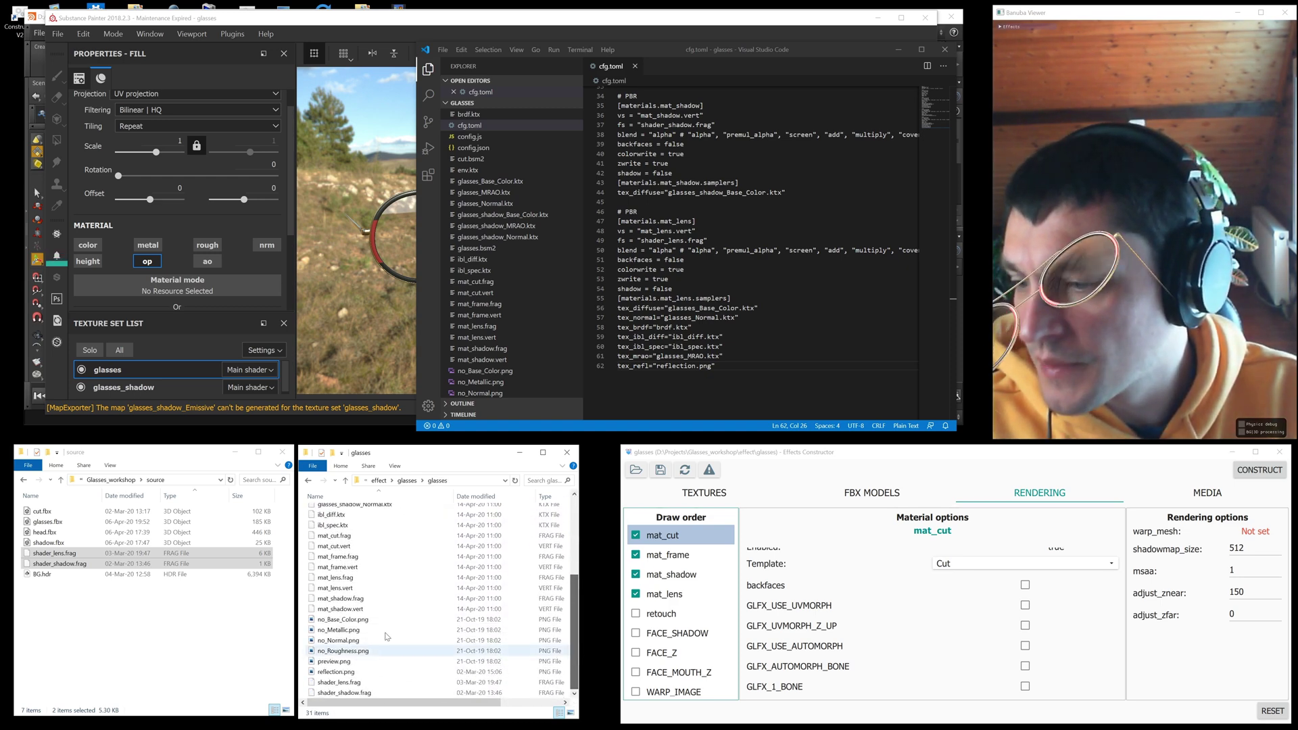
pyautogui.click(364, 618)
pyautogui.keyDown('shift'); pyautogui.click(358, 651); pyautogui.keyUp('shift')
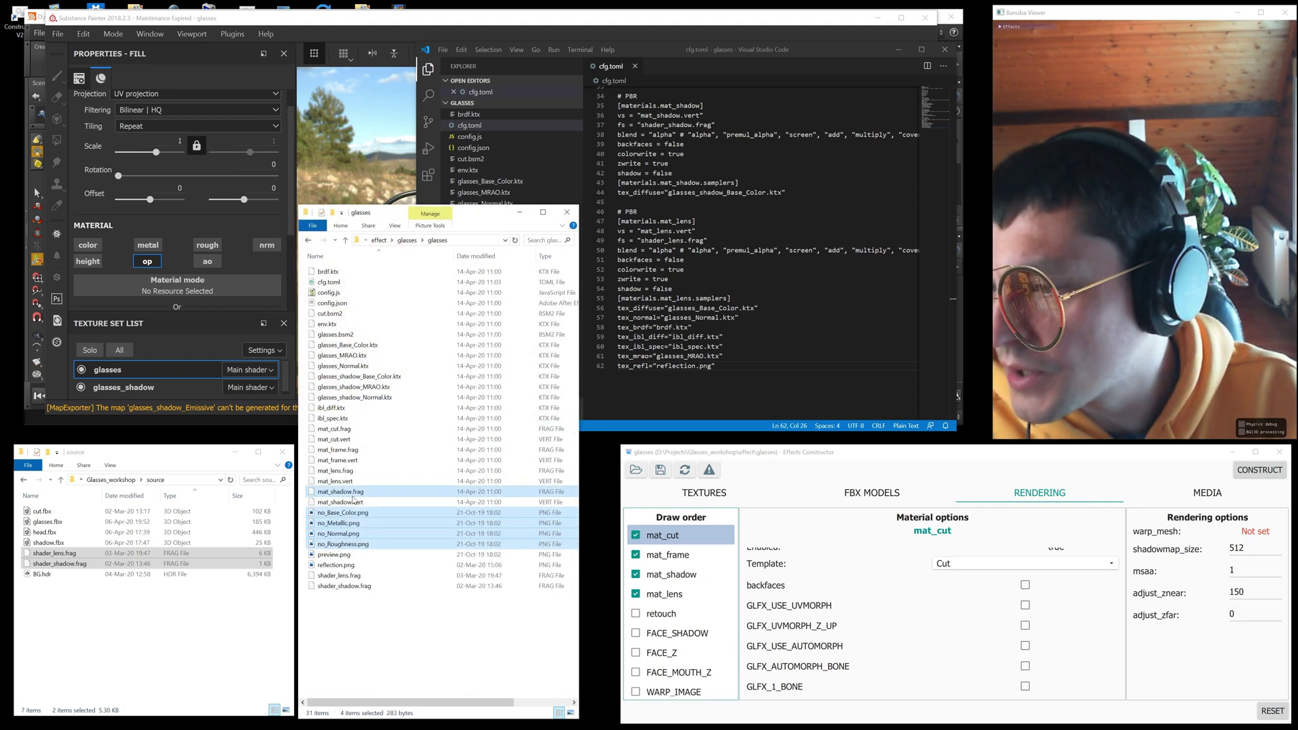
pyautogui.keyDown('ctrl'); pyautogui.click(348, 491); pyautogui.keyUp('ctrl')
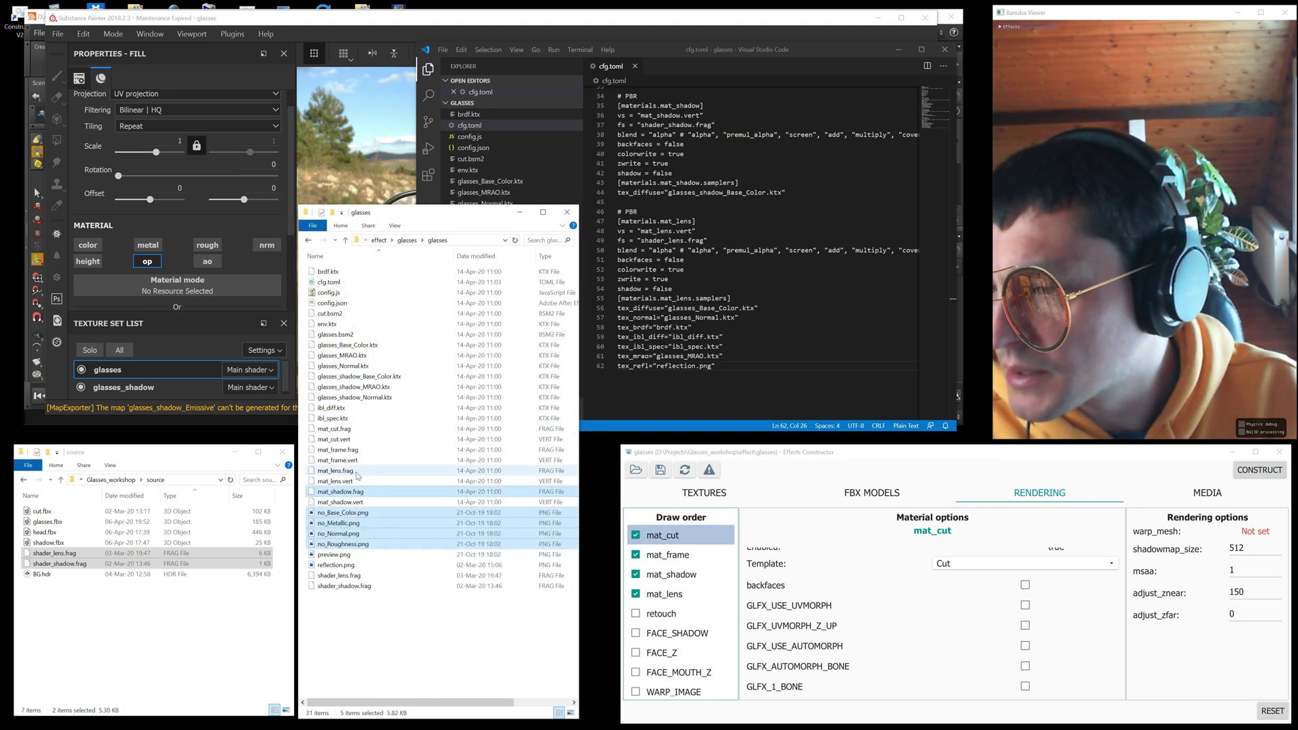
pyautogui.keyDown('ctrl'); pyautogui.click(348, 471); pyautogui.keyUp('ctrl')
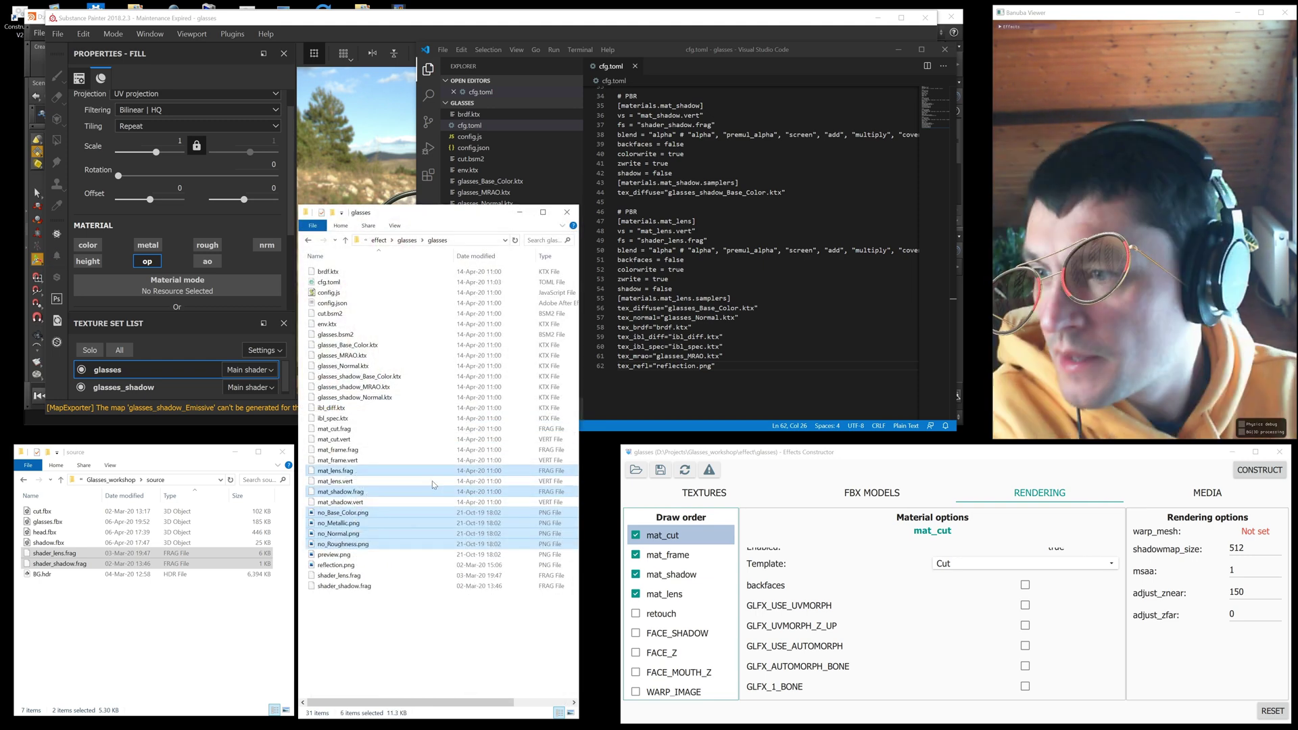
pyautogui.keyDown('ctrl'); pyautogui.click(334, 326); pyautogui.keyUp('ctrl')
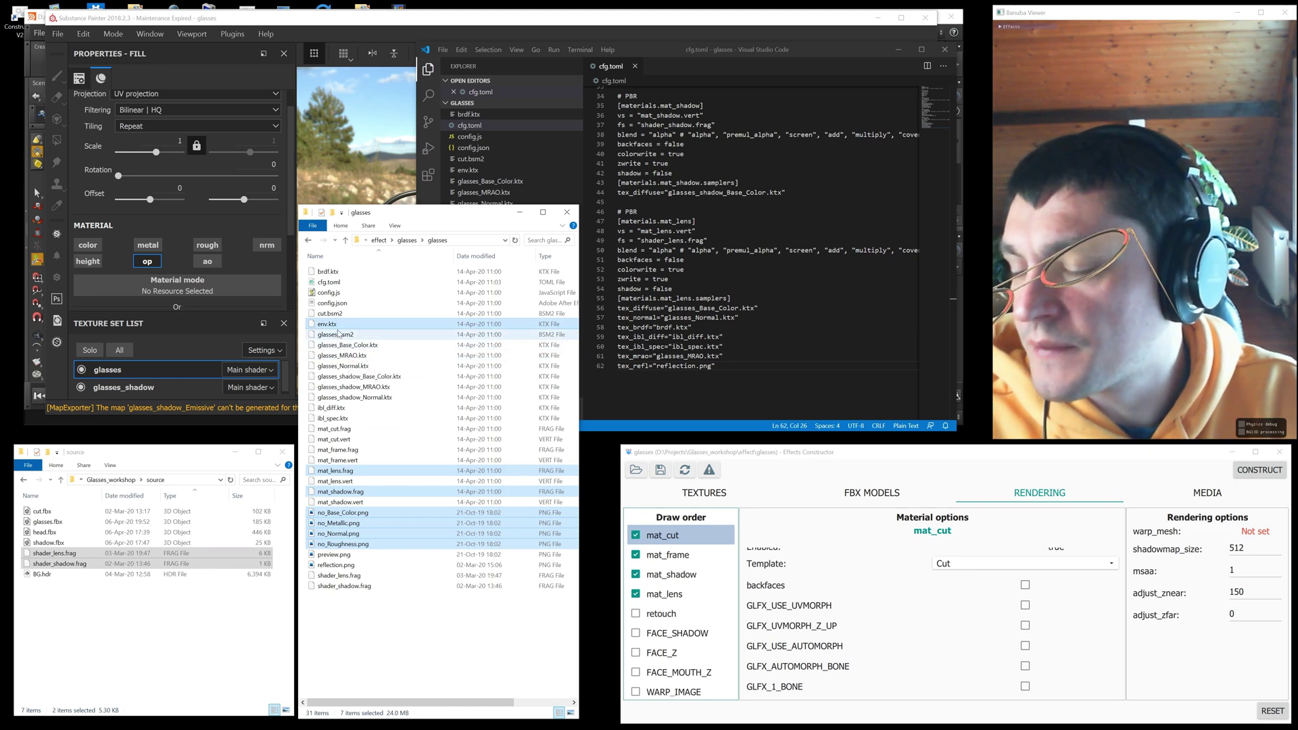
pyautogui.press('Delete')
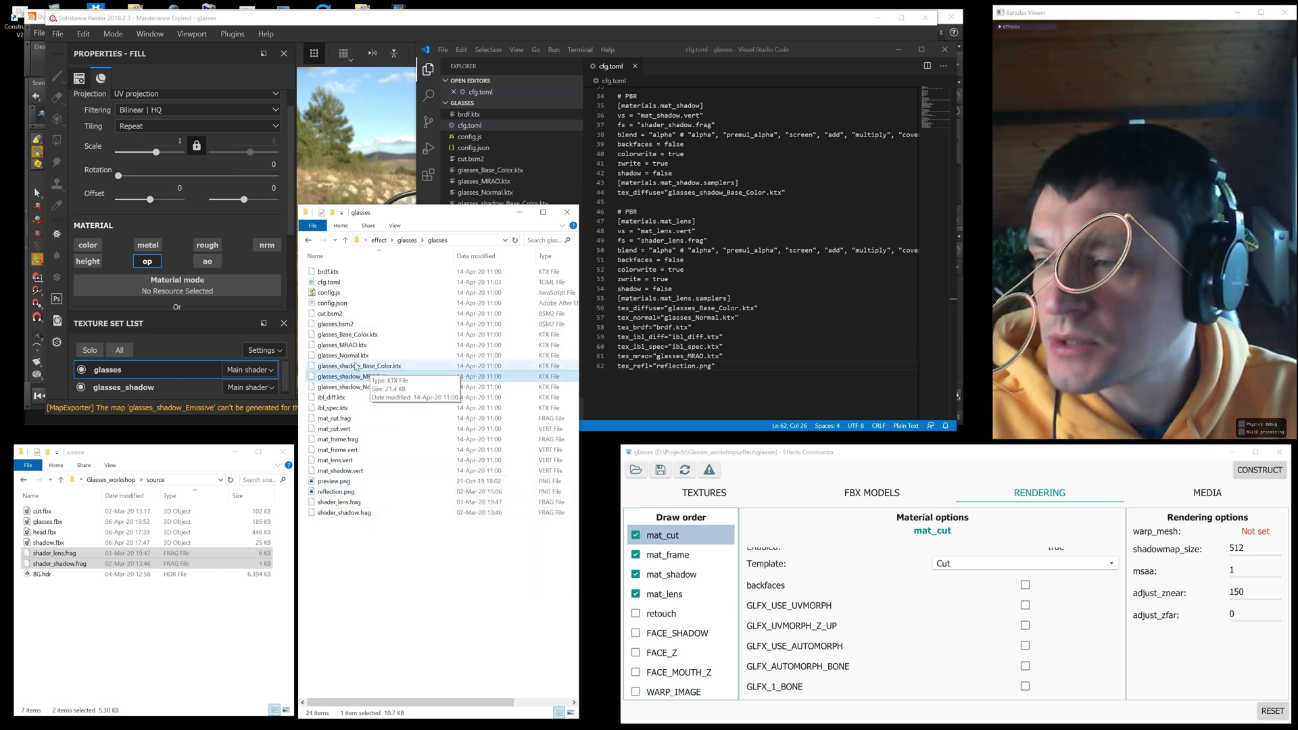
# - Delete the unused glasses_shadow_MRAO.ktx and glasses_shadow_Normal.ktx textures from the same folder
pyautogui.click(371, 368)
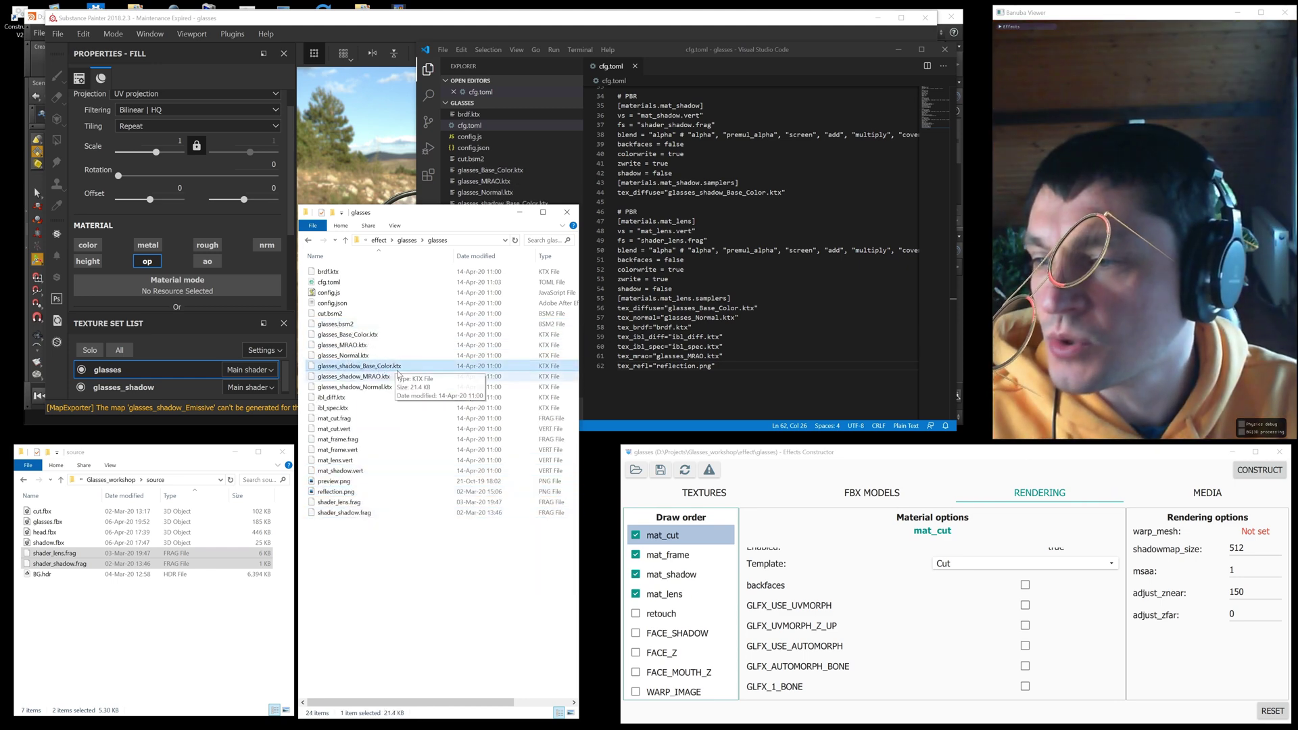
pyautogui.click(353, 377)
pyautogui.keyDown('shift'); pyautogui.click(354, 386); pyautogui.keyUp('shift')
pyautogui.press('Delete')
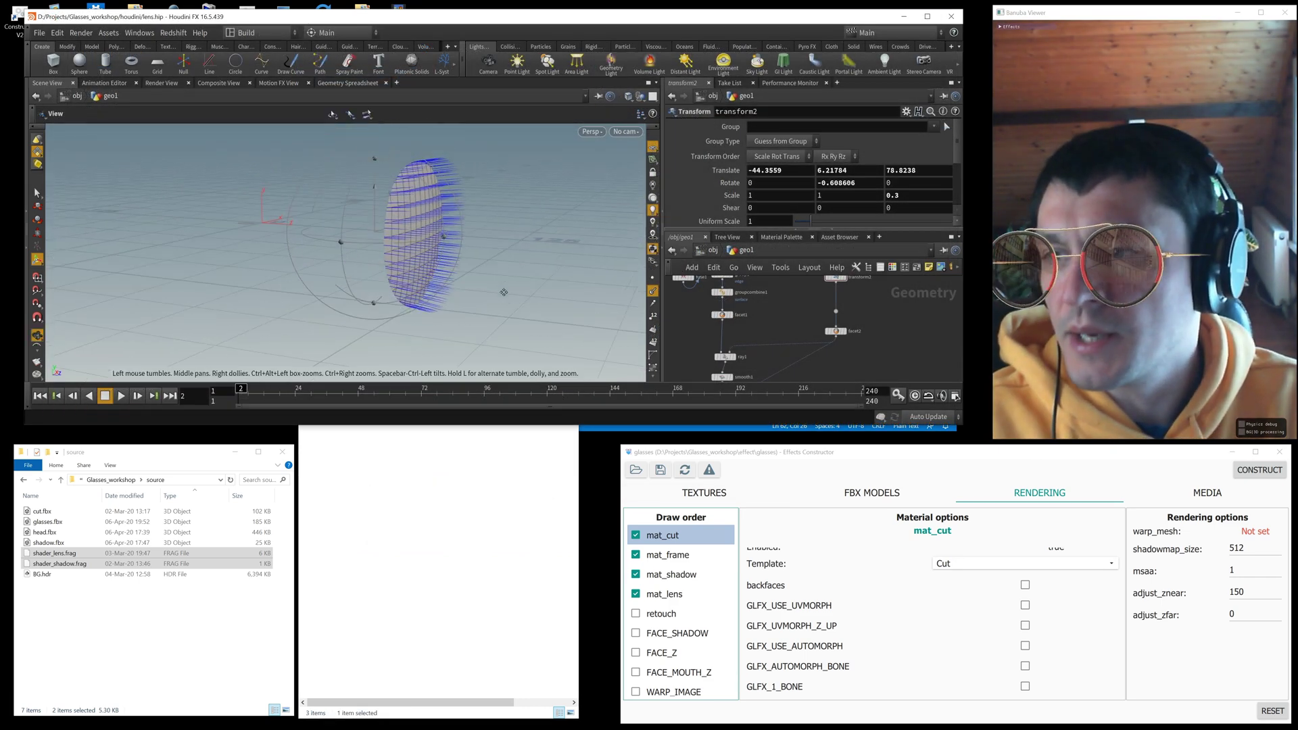
# - Switch to Houdini, inspect the lens normals, and select the transform2 node to shift the flattened sphere vertically against the lens
pyautogui.moveTo(527, 251); pyautogui.dragTo(555, 252)
pyautogui.scroll(-4, 870, 317)
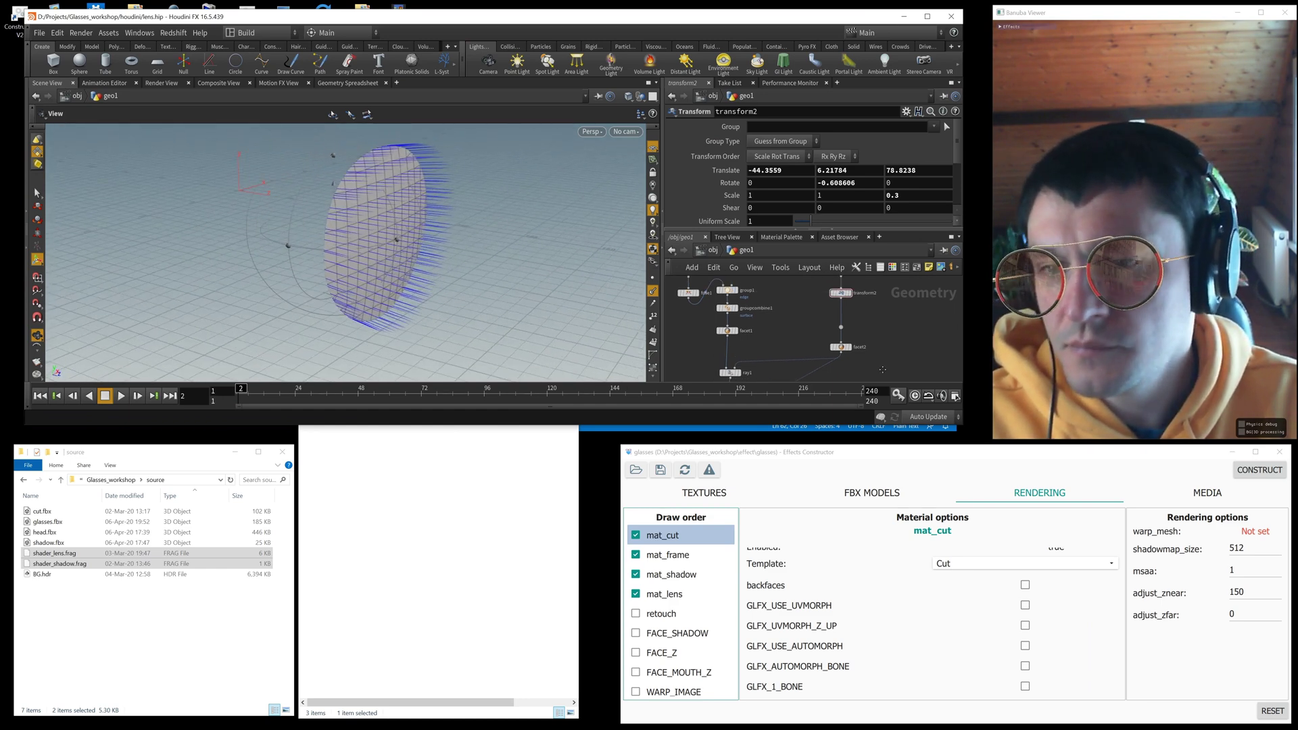
pyautogui.scroll(4, 870, 317)
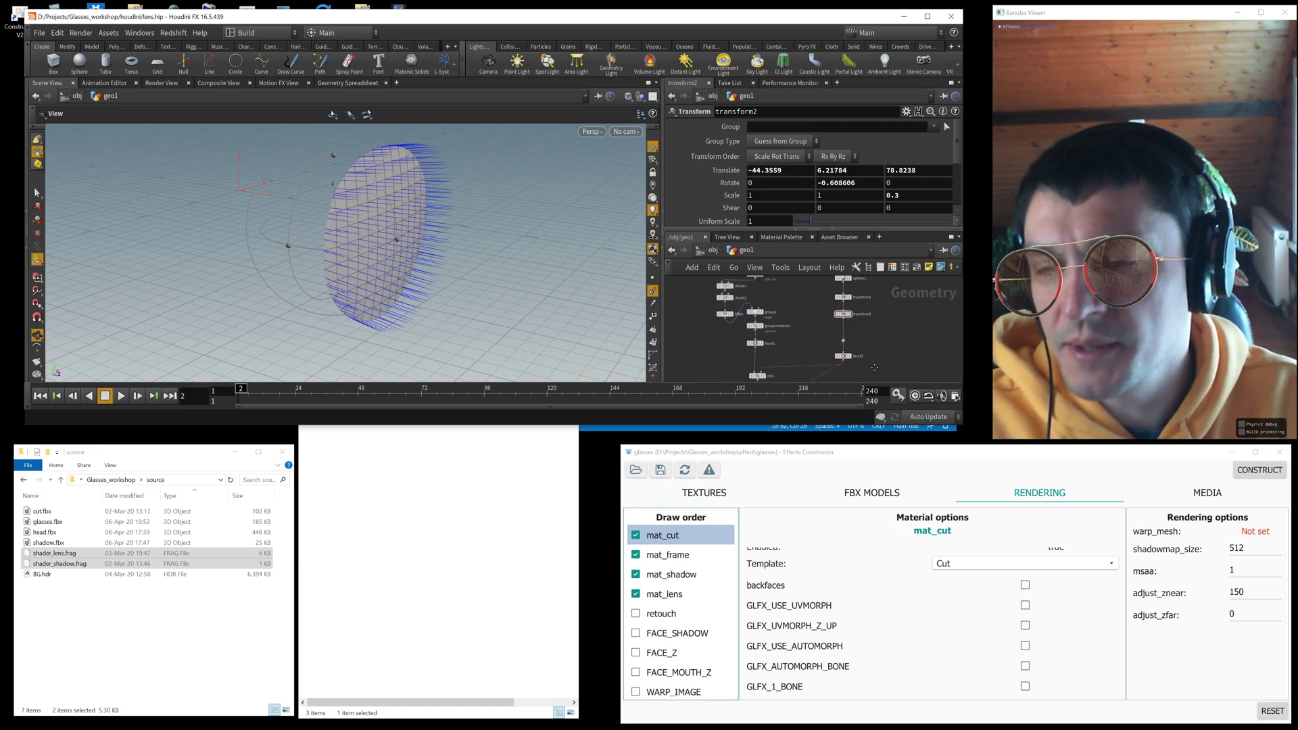
pyautogui.click(850, 316)
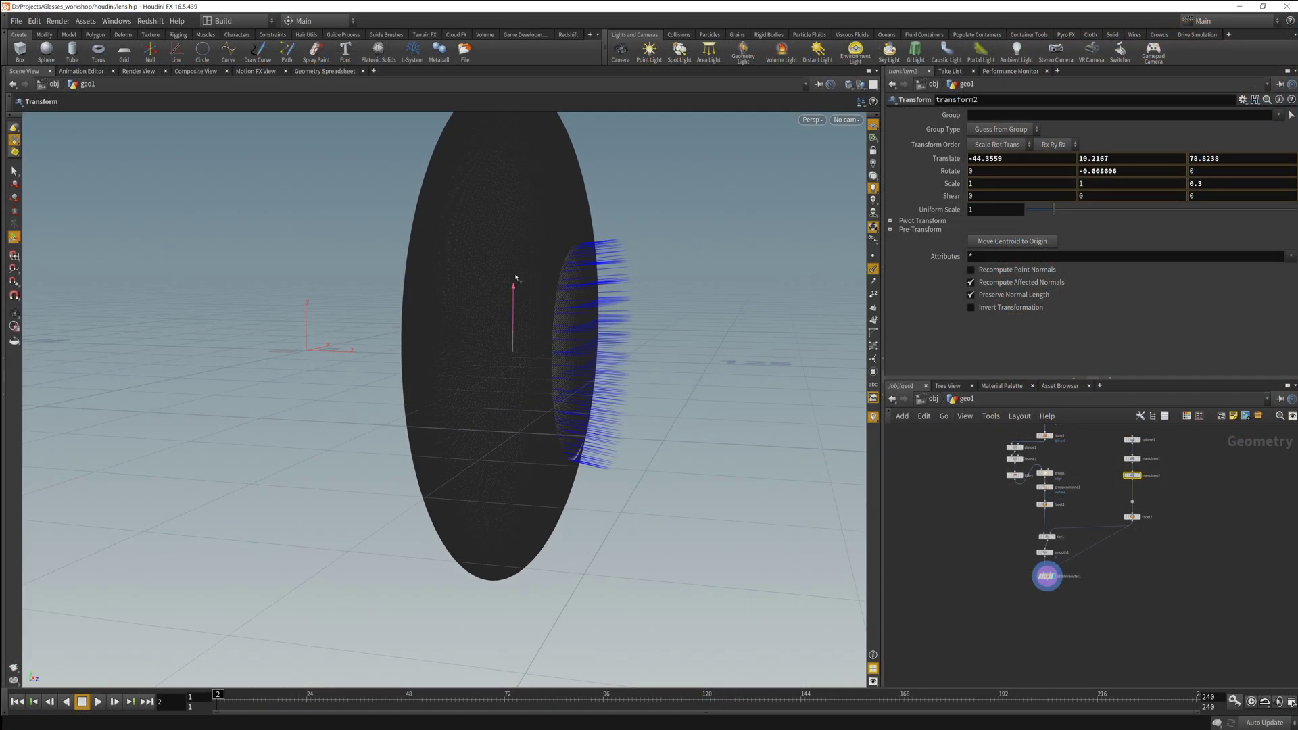
pyautogui.moveTo(516, 278); pyautogui.dragTo(541, 317)
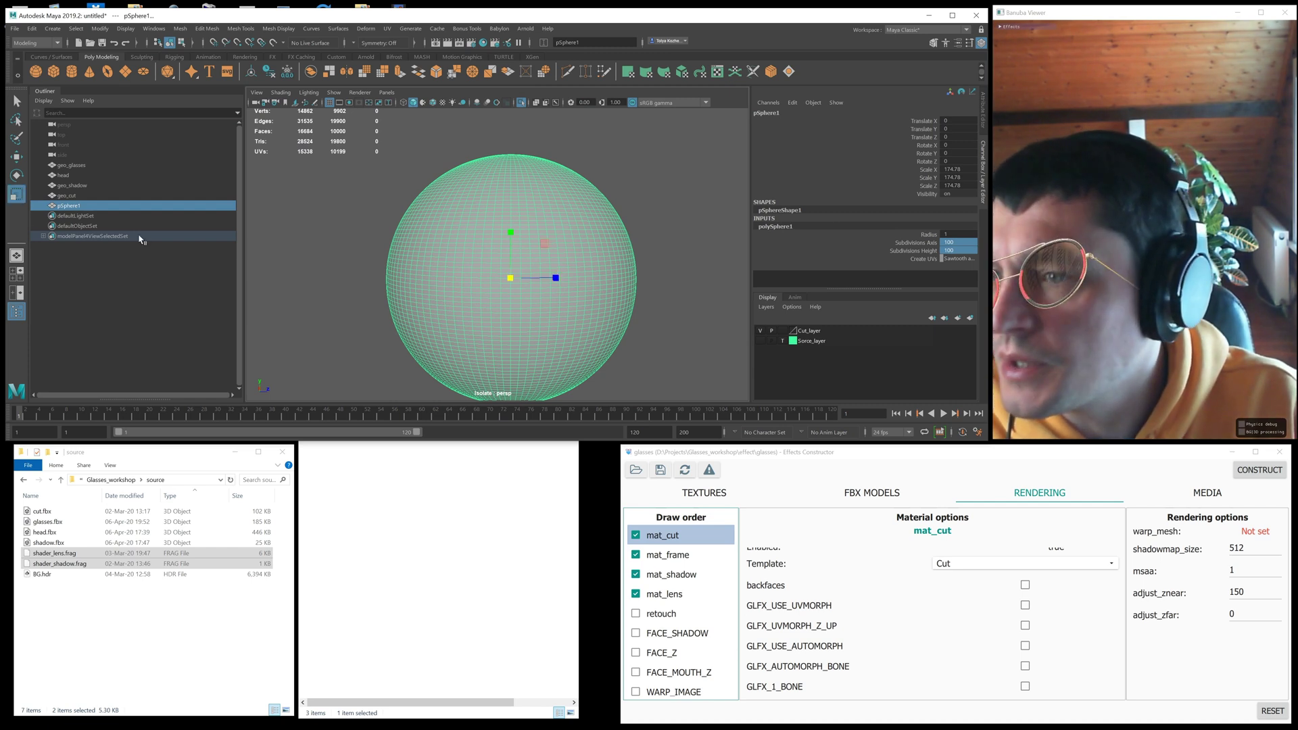
# - Switch to Maya, flatten pSphere1 to a Z scale of about 28.05, and locate the Transfer Attributes command
pyautogui.keyDown('alt'); pyautogui.moveTo(525, 249); pyautogui.dragTo(516, 280); pyautogui.keyUp('alt')
pyautogui.keyDown('alt'); pyautogui.moveTo(516, 280); pyautogui.dragTo(464, 232); pyautogui.keyUp('alt')
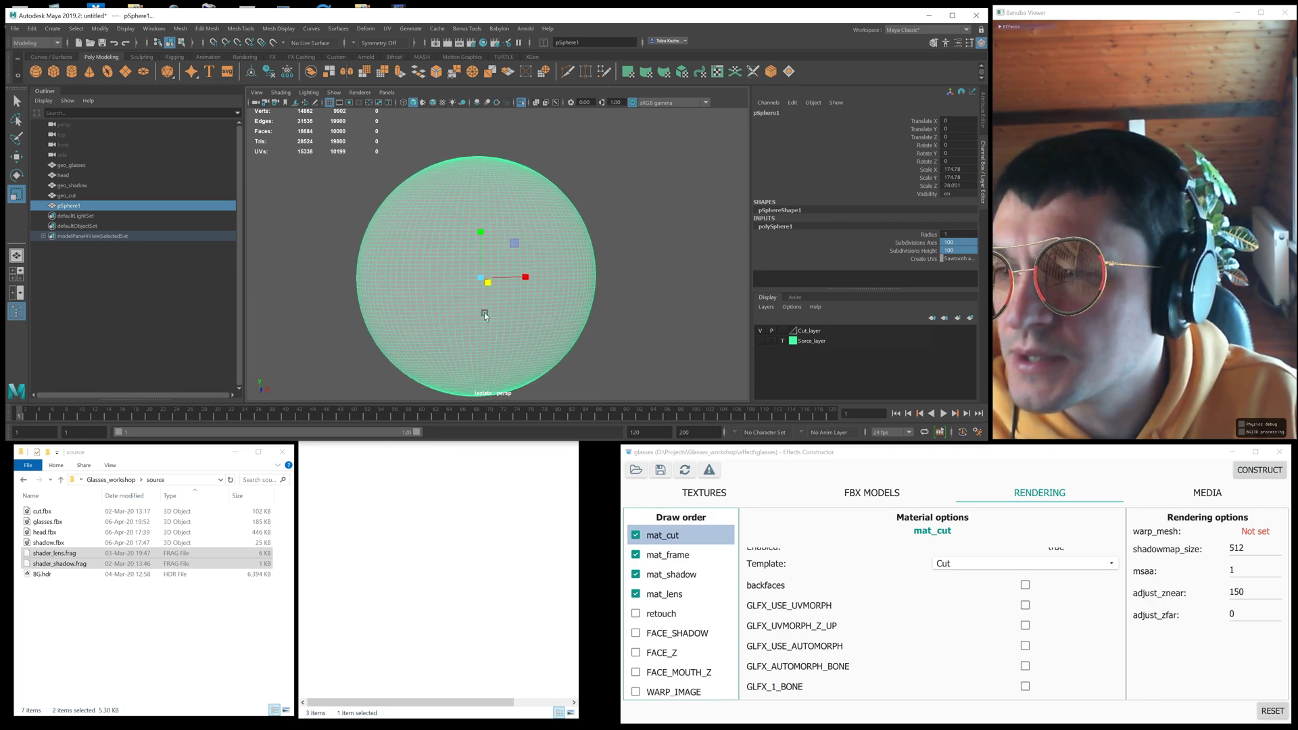
pyautogui.keyDown('alt'); pyautogui.moveTo(513, 293); pyautogui.dragTo(467, 288); pyautogui.keyUp('alt')
pyautogui.click(180, 29)
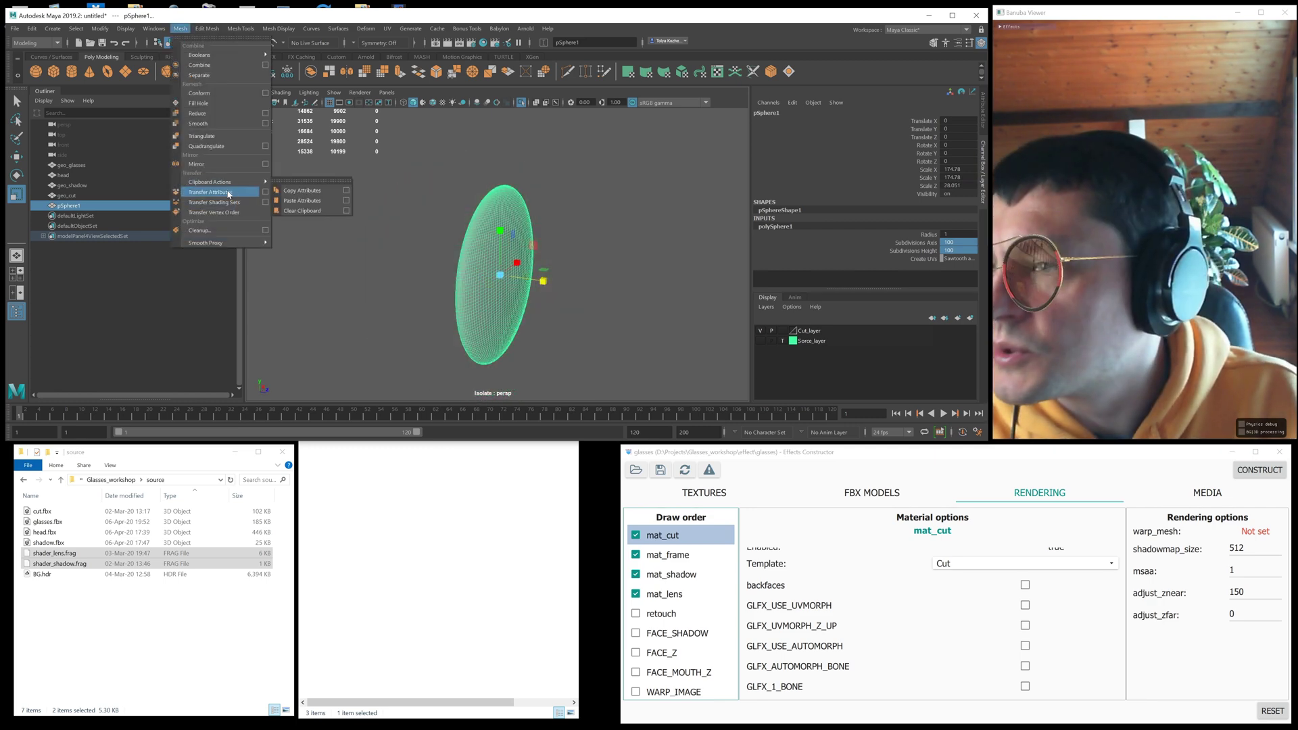